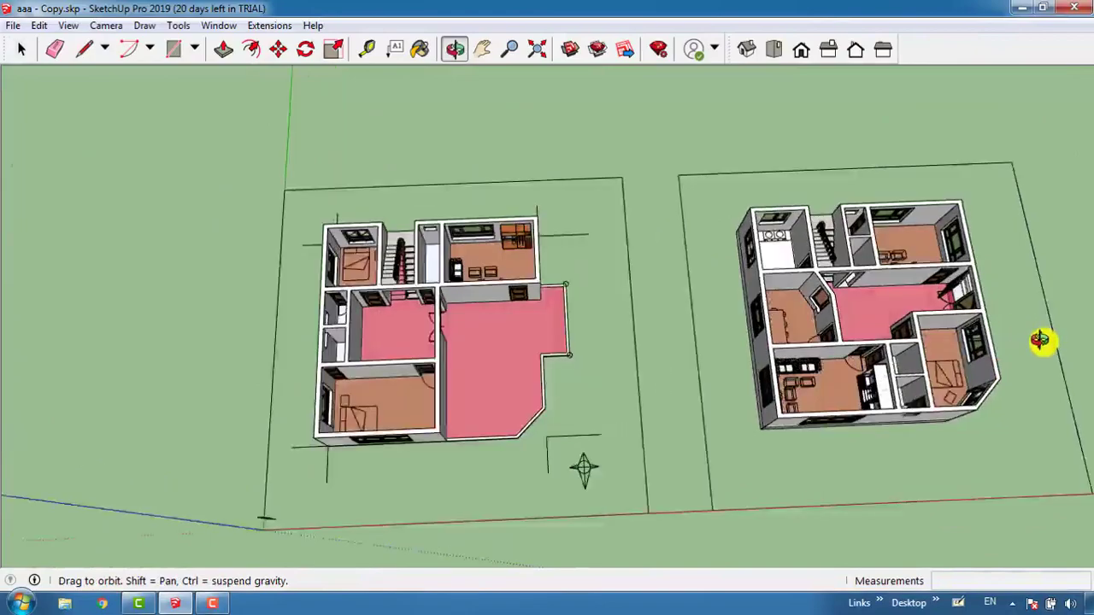
# - Examine the two floor plans and the bedroom that holds the bed and bedside table outlines
pyautogui.scroll(5, 918, 336)
pyautogui.moveTo(701, 349); pyautogui.dragTo(1089, 466)
pyautogui.scroll(-3, 886, 396)
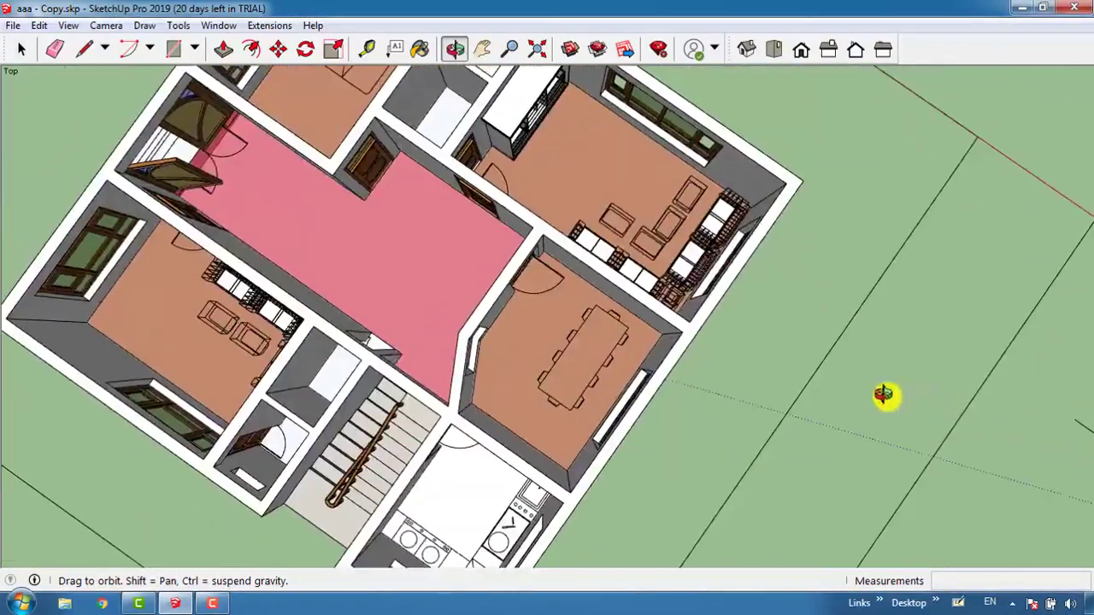
pyautogui.moveTo(886, 396); pyautogui.dragTo(505, 114)
pyautogui.scroll(6, 559, 293)
pyautogui.scroll(4, 530, 240)
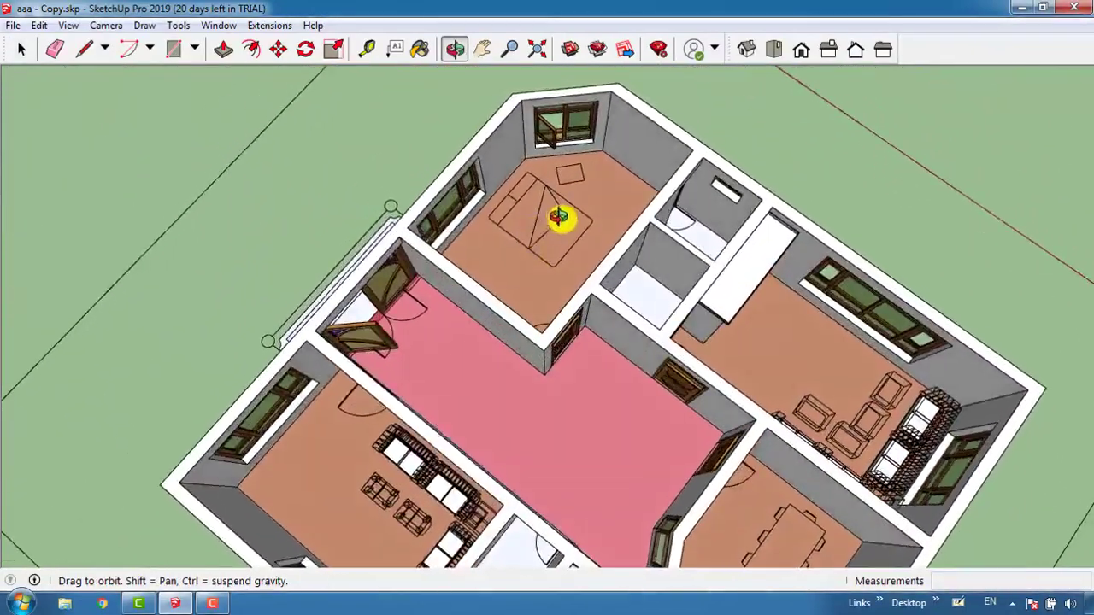
pyautogui.scroll(-4, 545, 263)
pyautogui.moveTo(550, 273); pyautogui.dragTo(556, 220)
pyautogui.scroll(4, 601, 379)
pyautogui.scroll(-3, 600, 379)
pyautogui.moveTo(601, 378); pyautogui.dragTo(536, 331)
pyautogui.scroll(3, 506, 270)
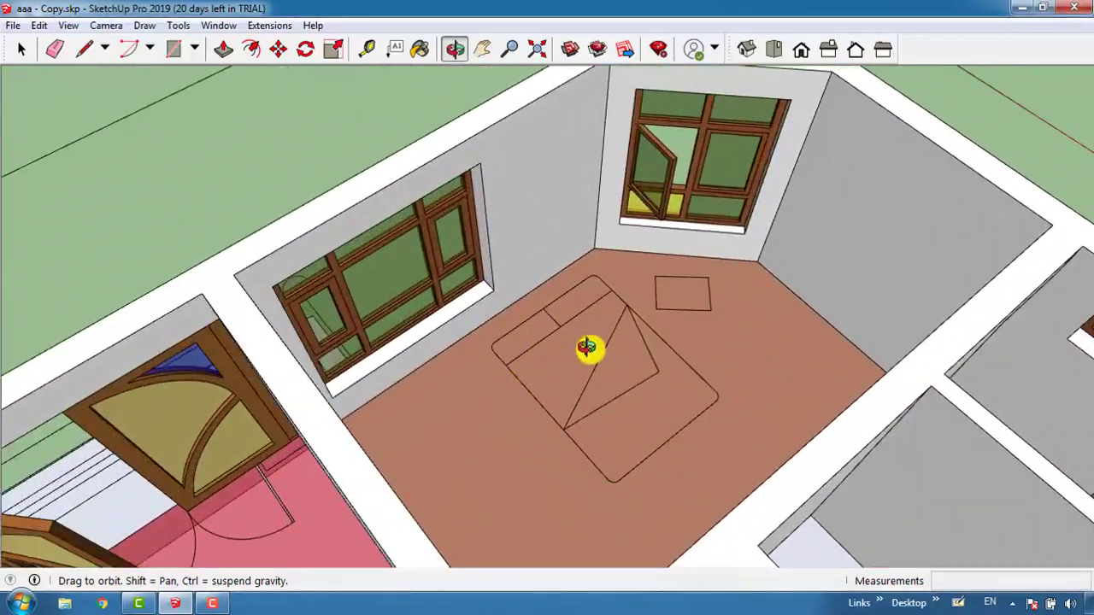
# - Browse the local component library to the Chairs and Tebals folder
pyautogui.click(420, 48)
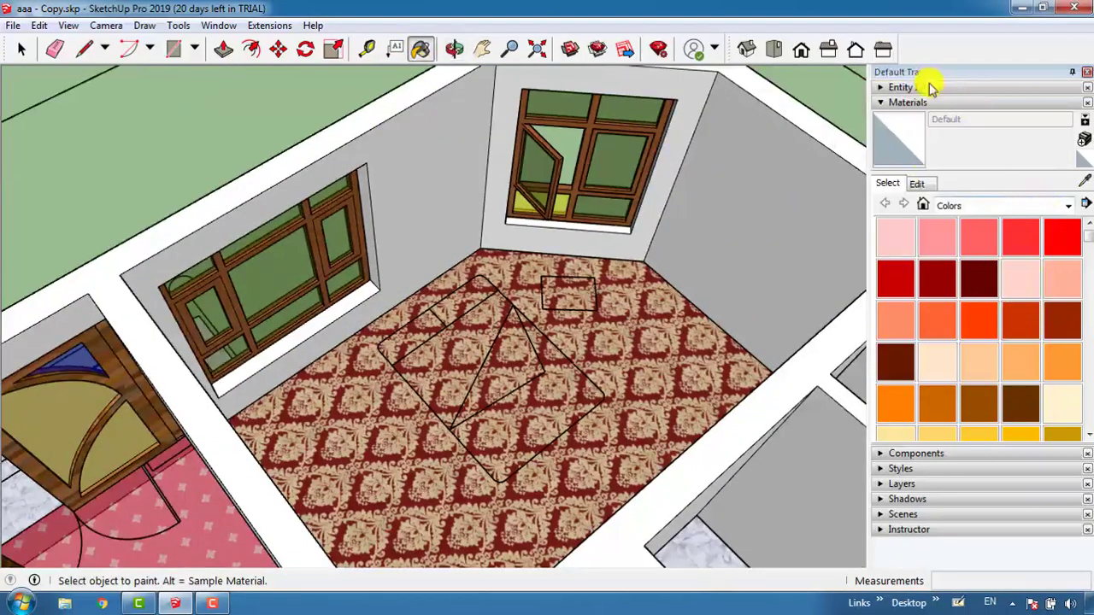
pyautogui.click(906, 102)
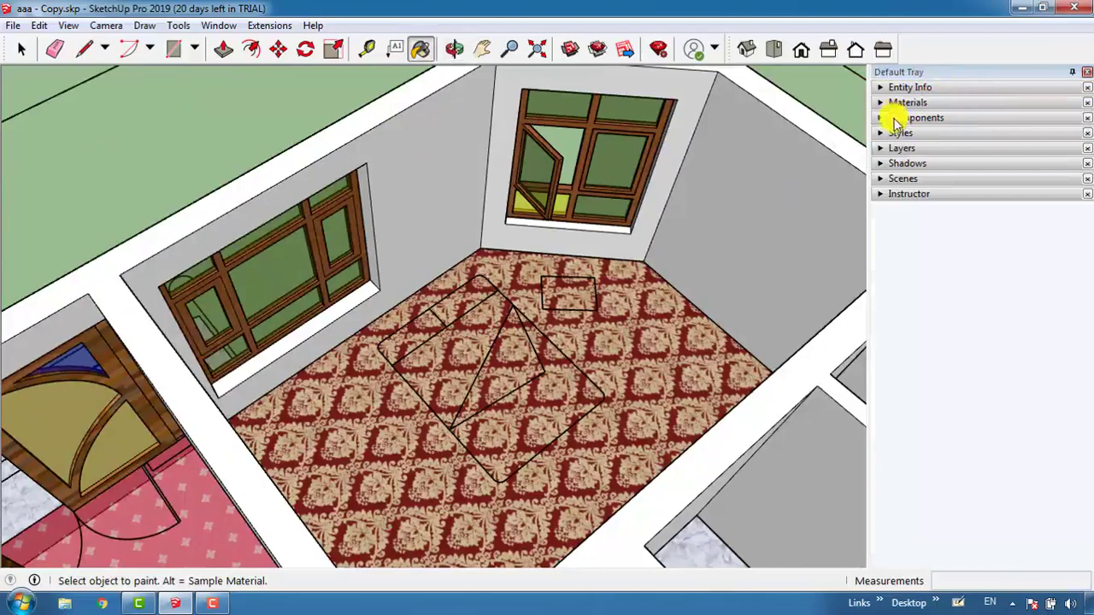
pyautogui.click(906, 118)
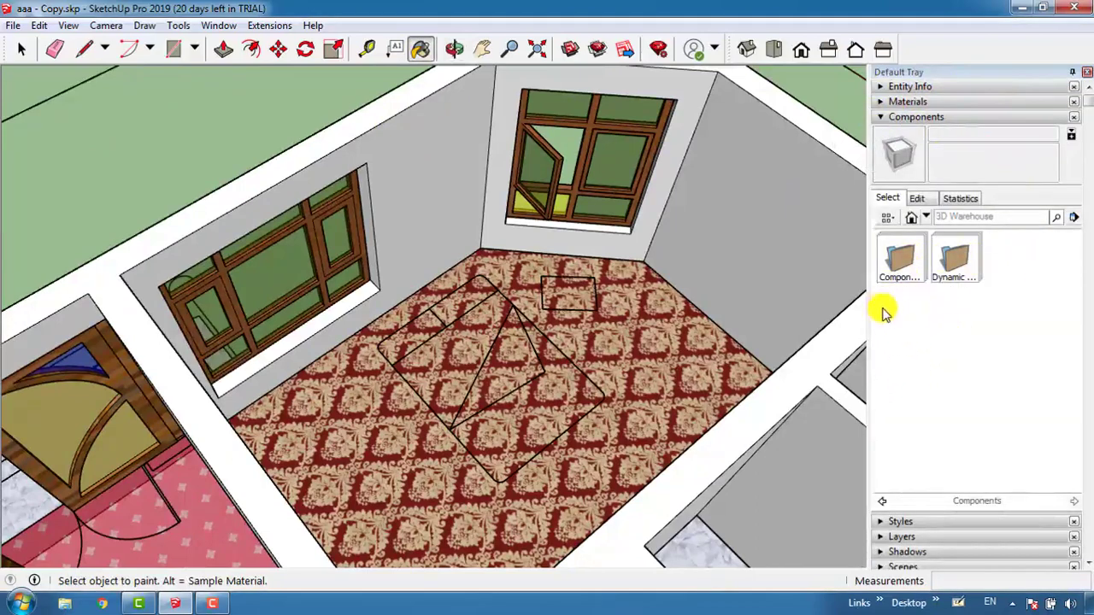
pyautogui.click(902, 253)
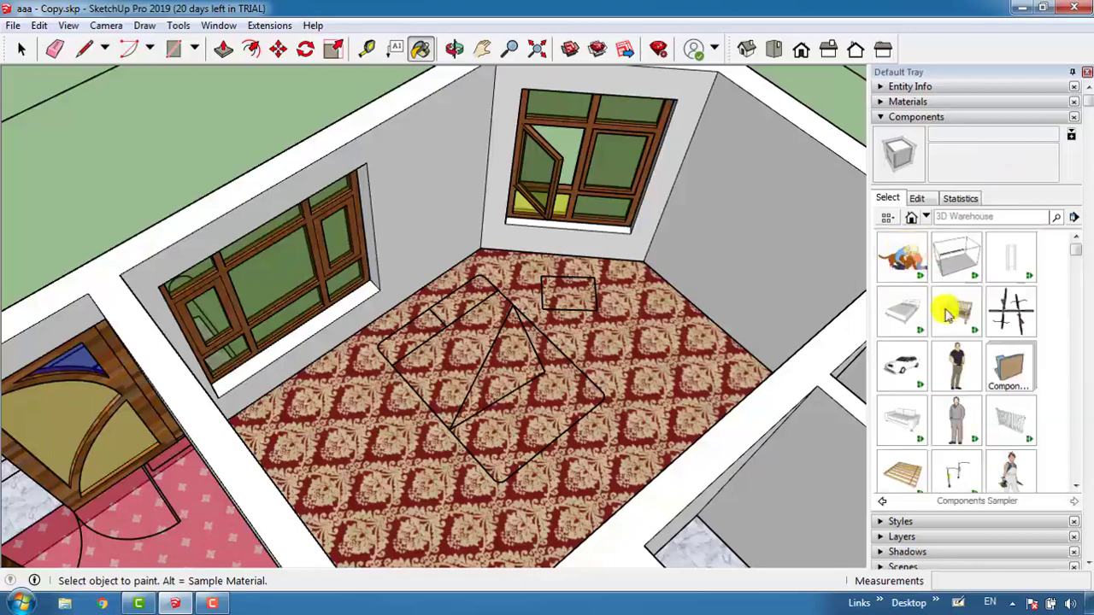
pyautogui.click(1011, 376)
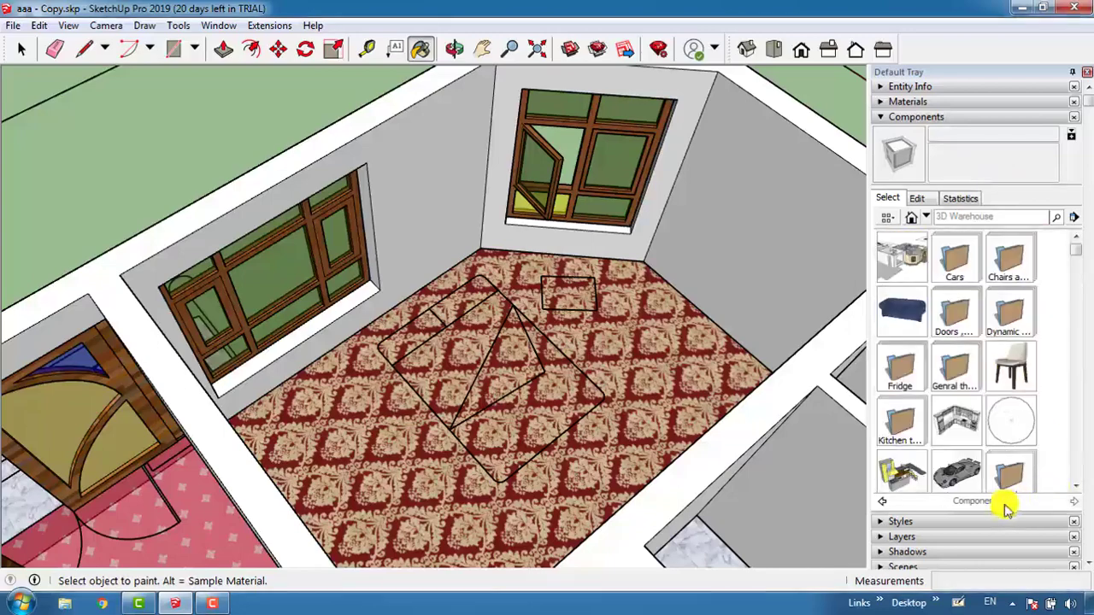
pyautogui.click(1021, 265)
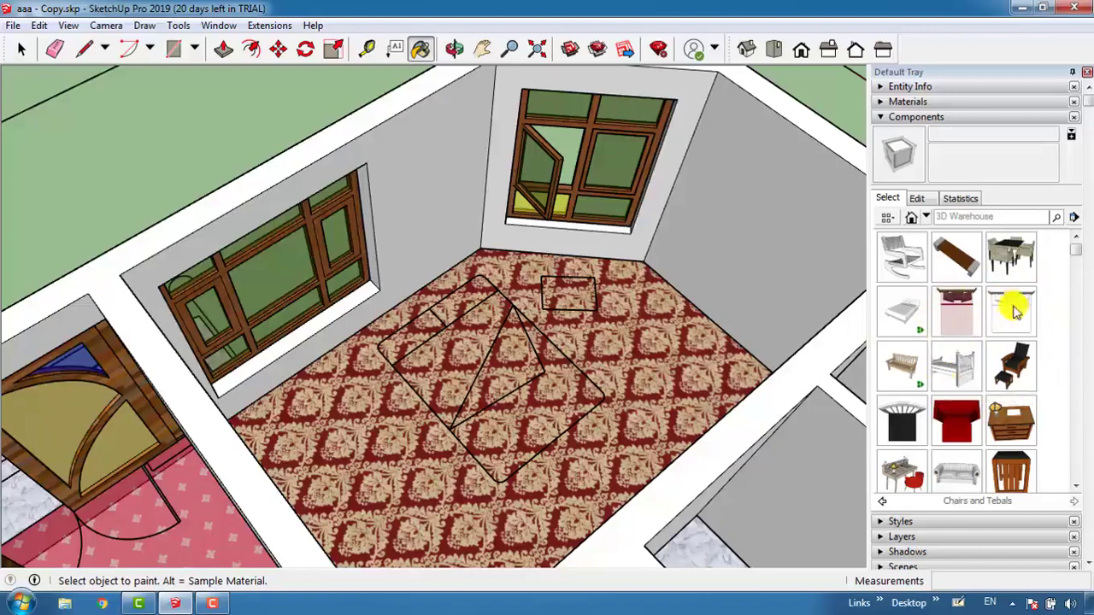
# - Insert the Bed_King component on the bedroom floor over the bed outline
pyautogui.click(951, 320)
pyautogui.scroll(3, 513, 359)
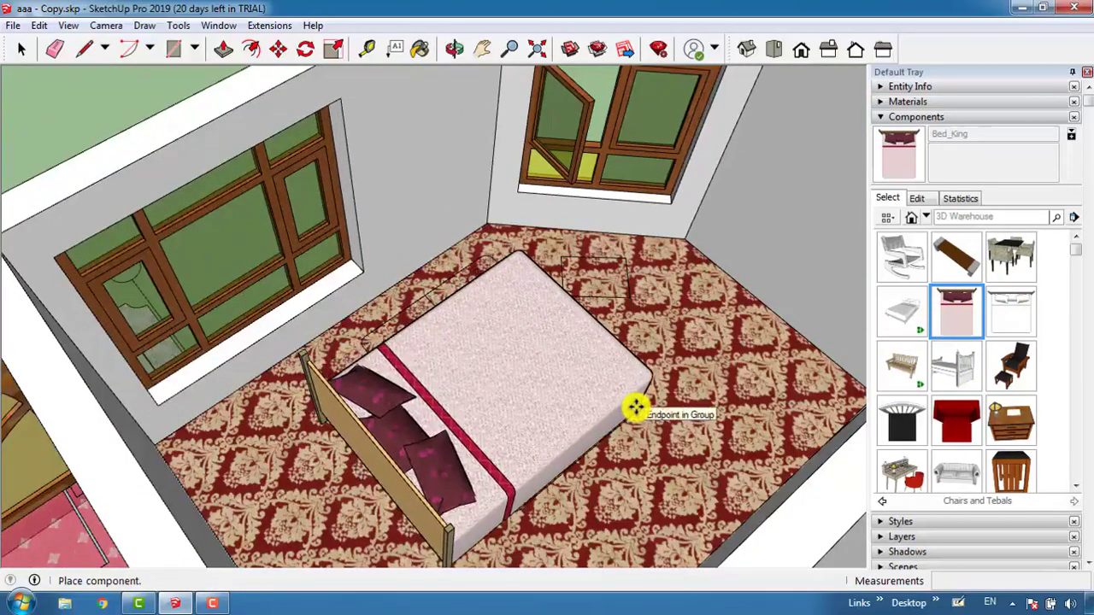
pyautogui.click(636, 408)
# - Rotate the king bed 90 degrees on the floor plane so its headboard faces the wide window wall
pyautogui.scroll(-3, 522, 384)
pyautogui.scroll(4, 522, 384)
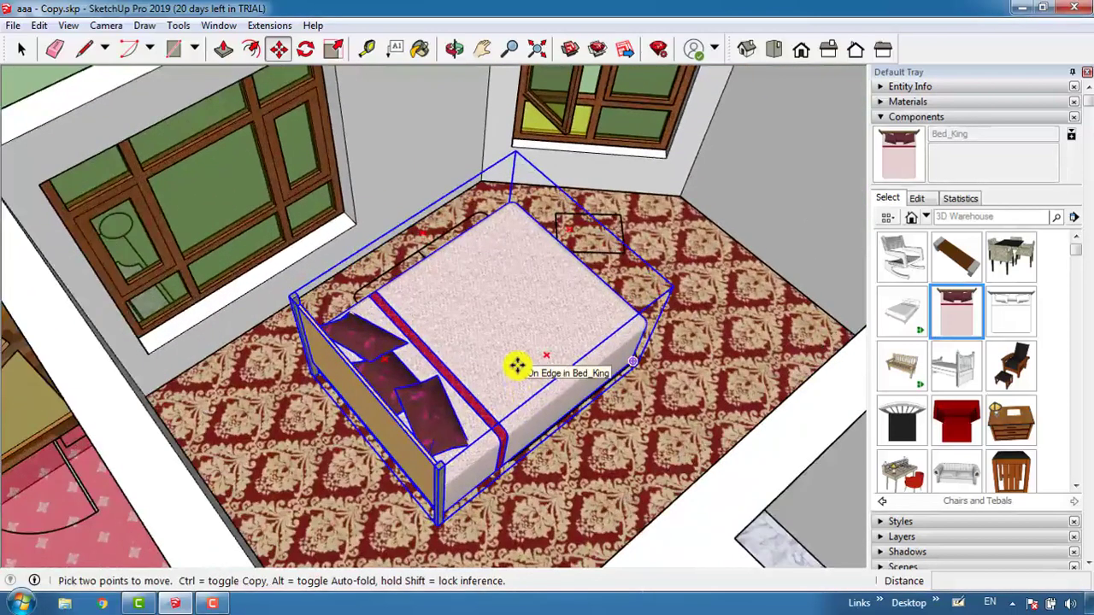
pyautogui.press('q')
pyautogui.click(469, 297)
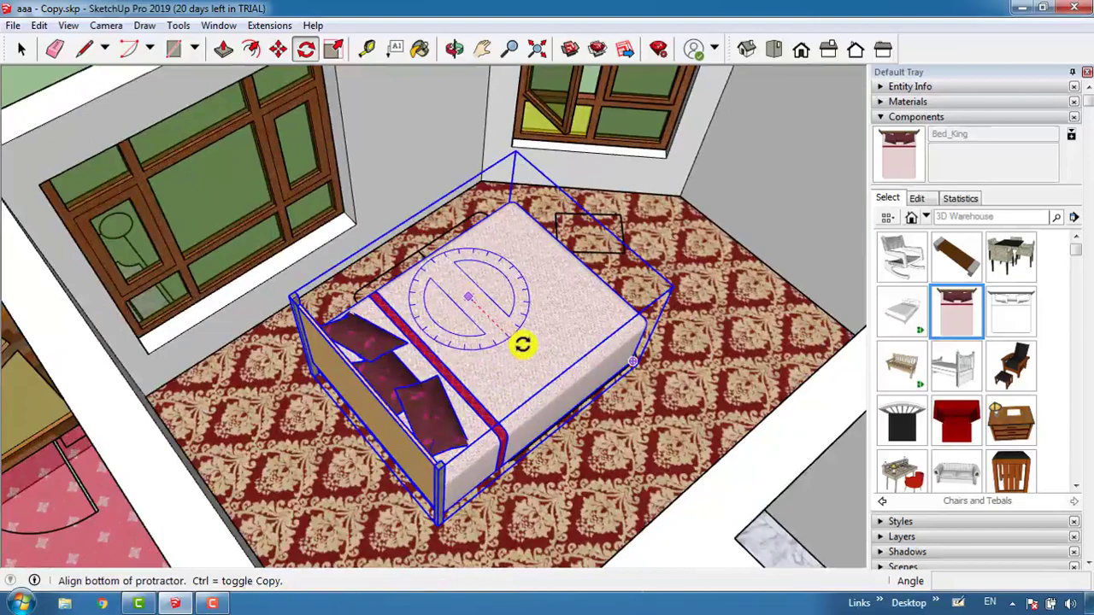
pyautogui.click(520, 345)
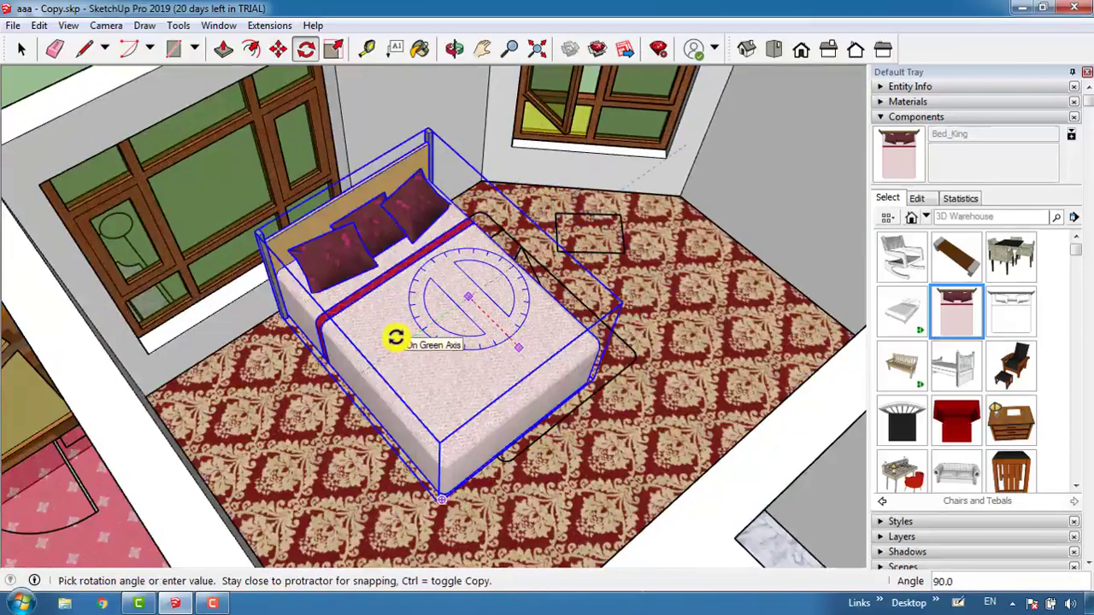
pyautogui.click(396, 338)
# - Move the king bed about 53 cm across the floor to cover its outline, and deselect it
pyautogui.scroll(5, 479, 503)
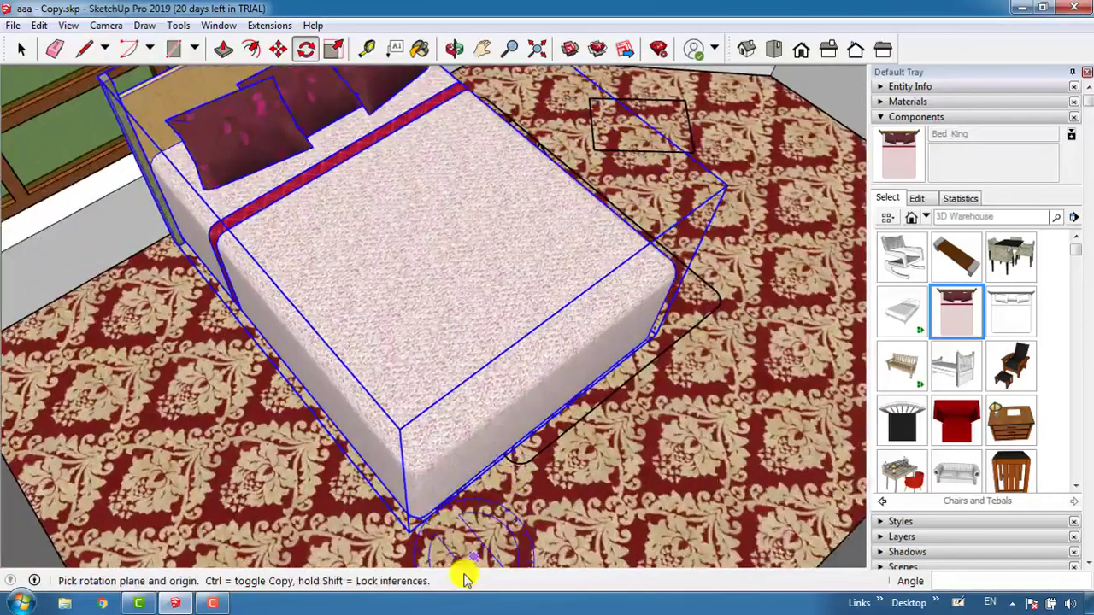
pyautogui.scroll(-5, 475, 424)
pyautogui.scroll(6, 598, 373)
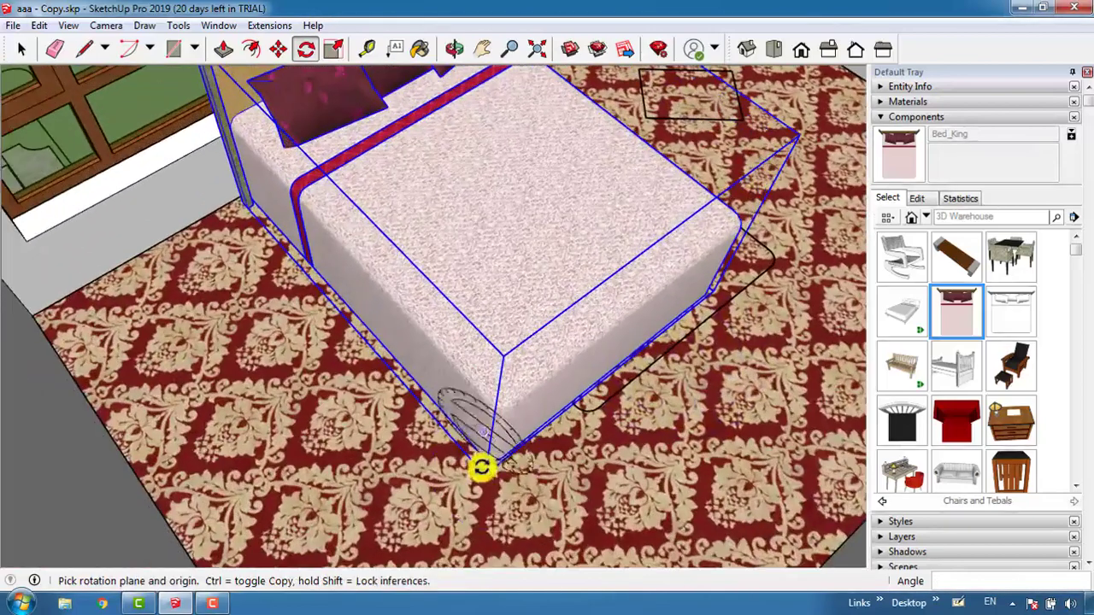
pyautogui.press('m')
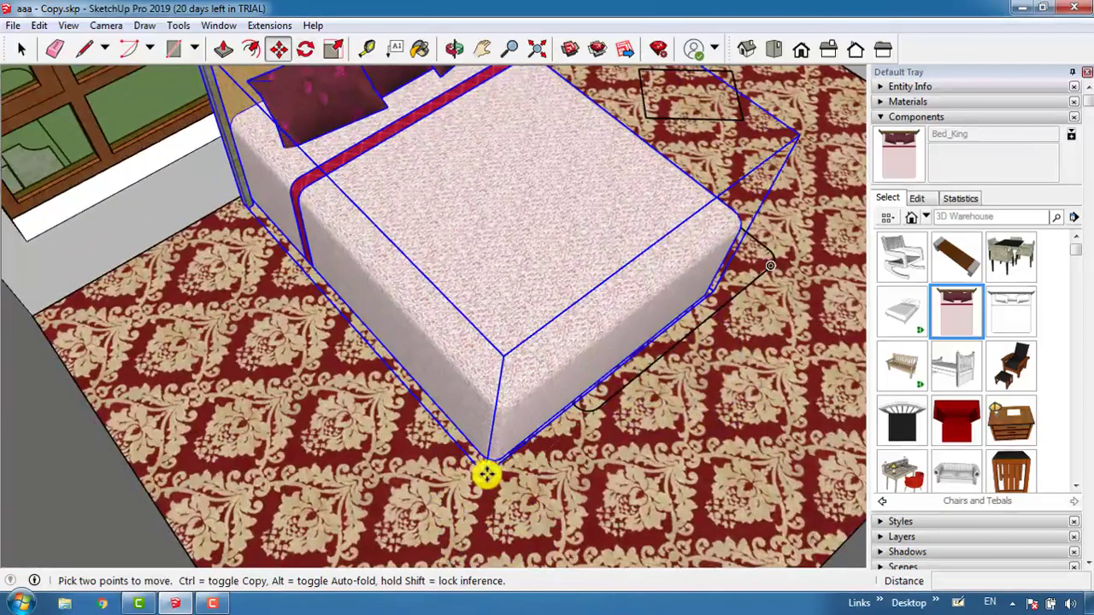
pyautogui.click(487, 472)
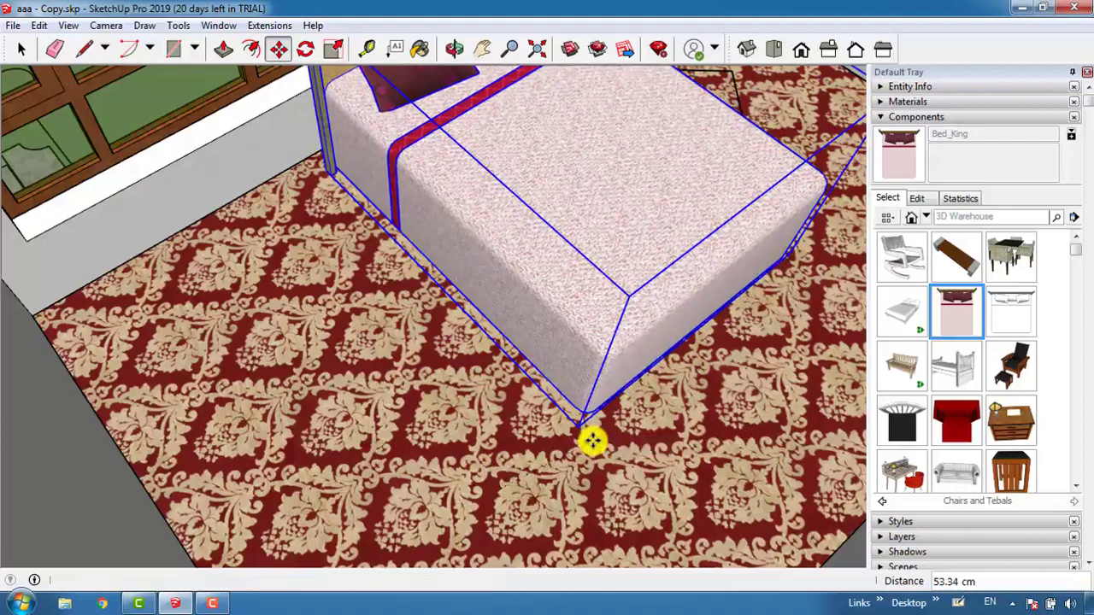
pyautogui.scroll(-2, 593, 442)
pyautogui.scroll(-5, 566, 408)
pyautogui.scroll(3, 620, 288)
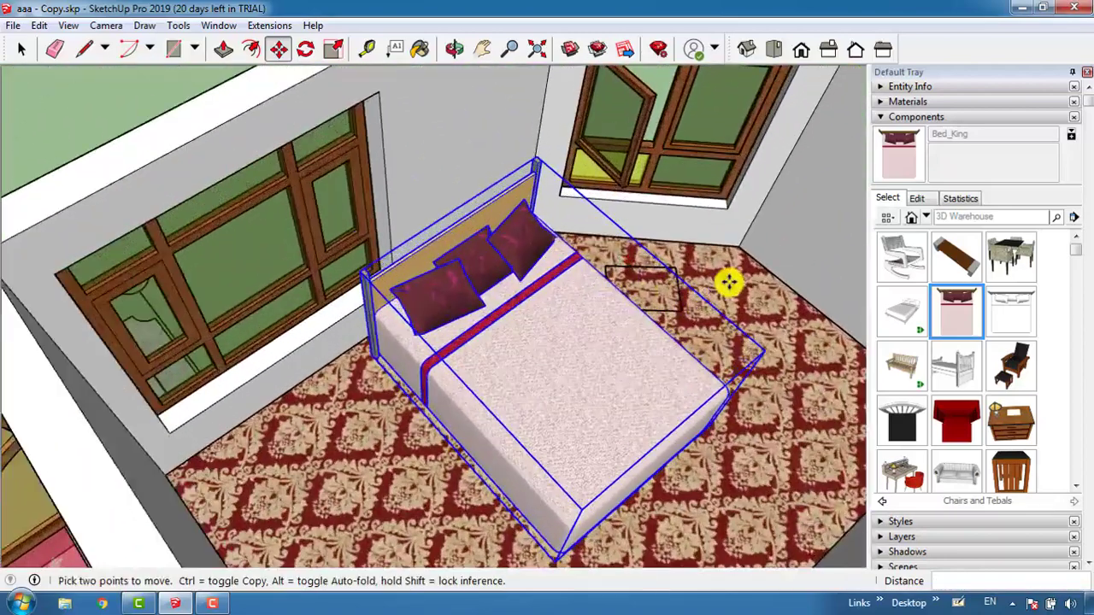
pyautogui.scroll(4, 727, 282)
pyautogui.press('space')
pyautogui.scroll(-3, 688, 286)
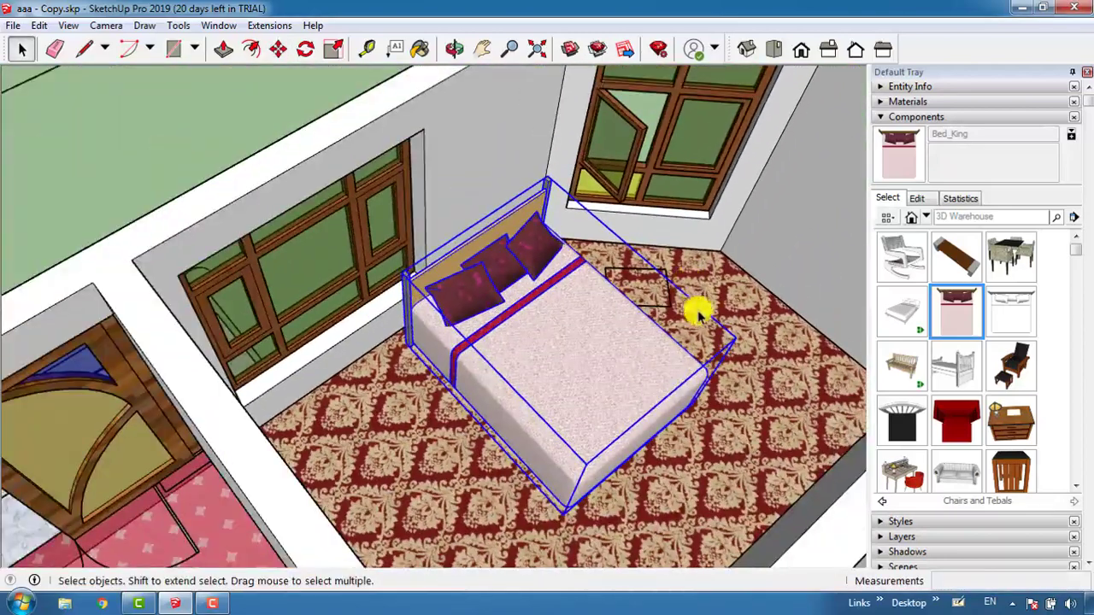
pyautogui.click(742, 439)
# - Insert the chest of drawers with the lamp (Component#11) over the small rectangle beside the bed
pyautogui.scroll(3, 396, 384)
pyautogui.scroll(-3, 591, 273)
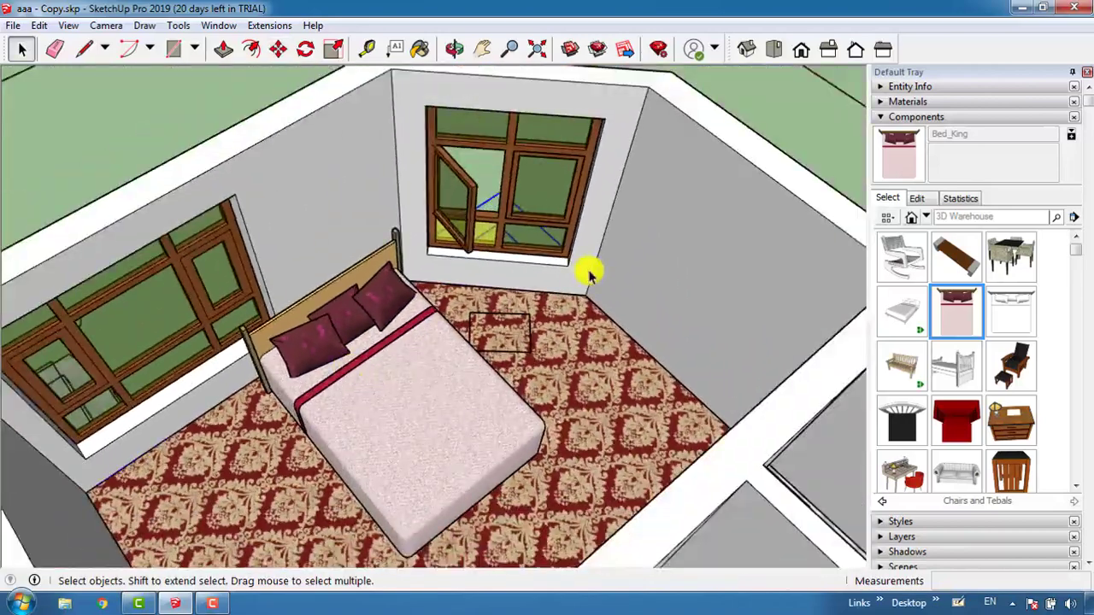
pyautogui.scroll(4, 396, 376)
pyautogui.scroll(3, 401, 388)
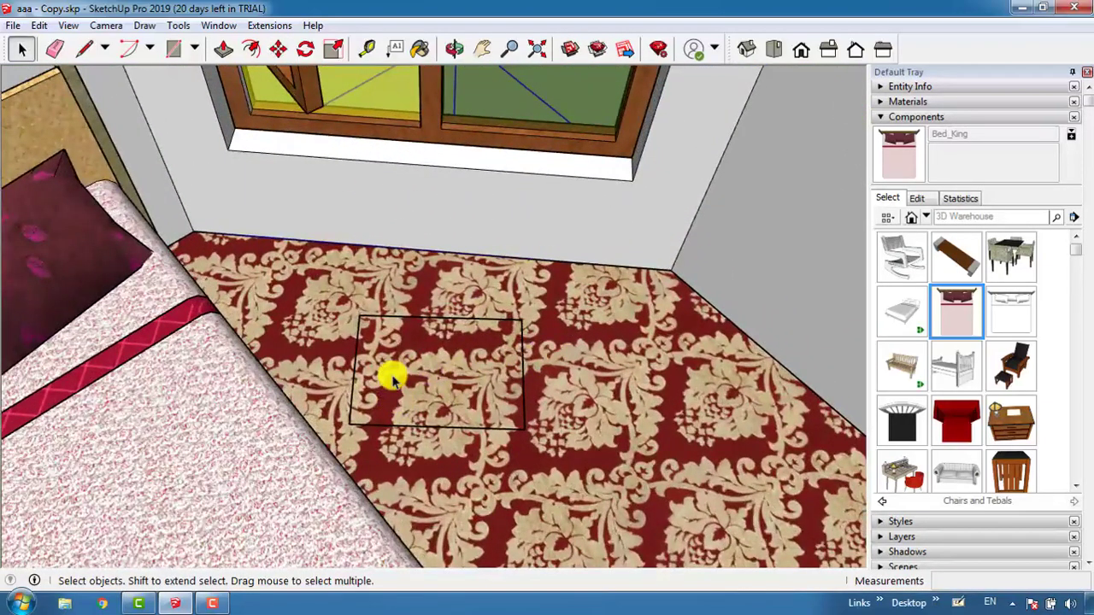
pyautogui.scroll(-2, 993, 295)
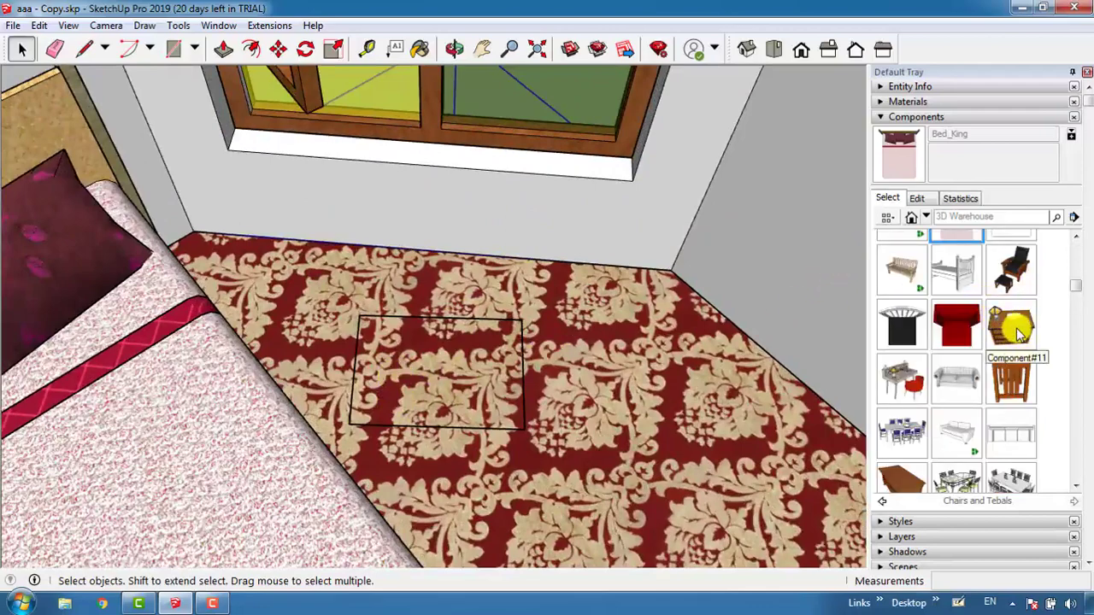
pyautogui.click(1013, 329)
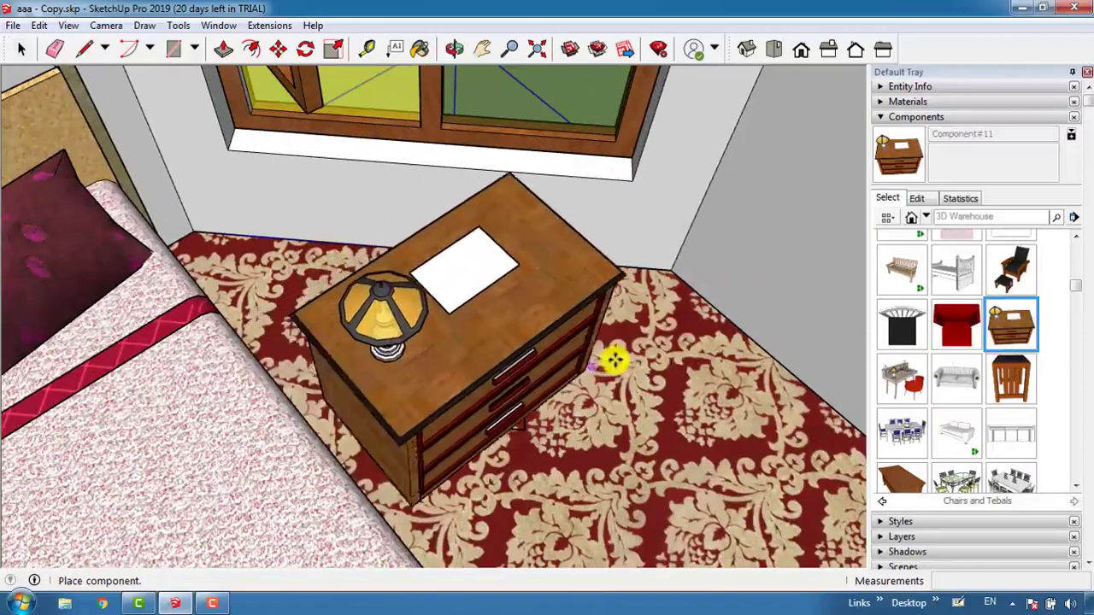
pyautogui.click(632, 345)
# - Move the chest of drawers about 46 cm so its front corner meets the small rectangle's corner near the bed
pyautogui.scroll(6, 540, 413)
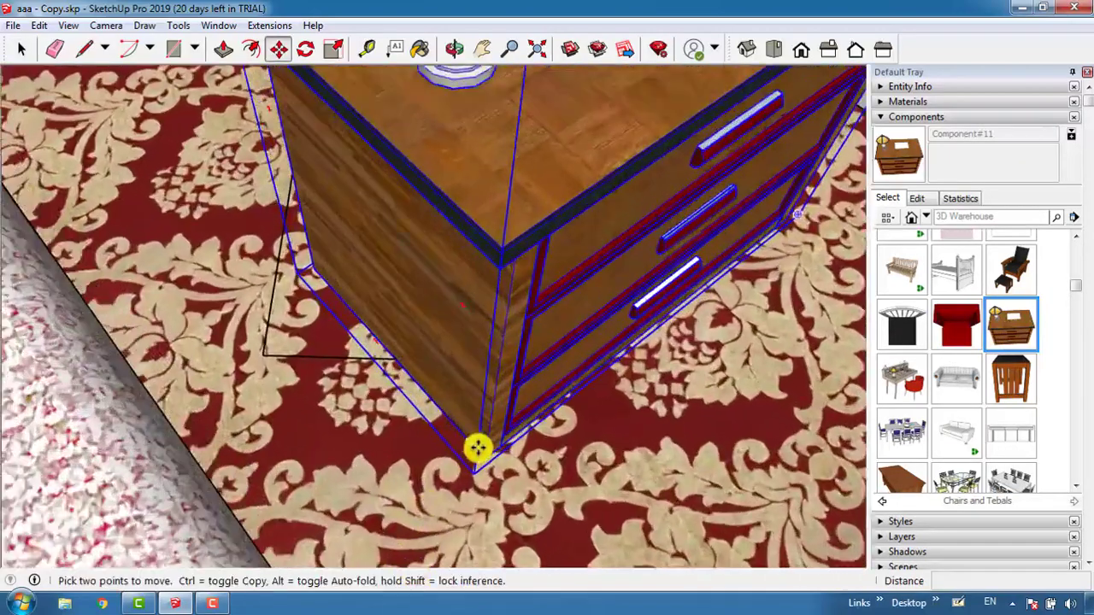
pyautogui.scroll(2, 477, 447)
pyautogui.click(494, 465)
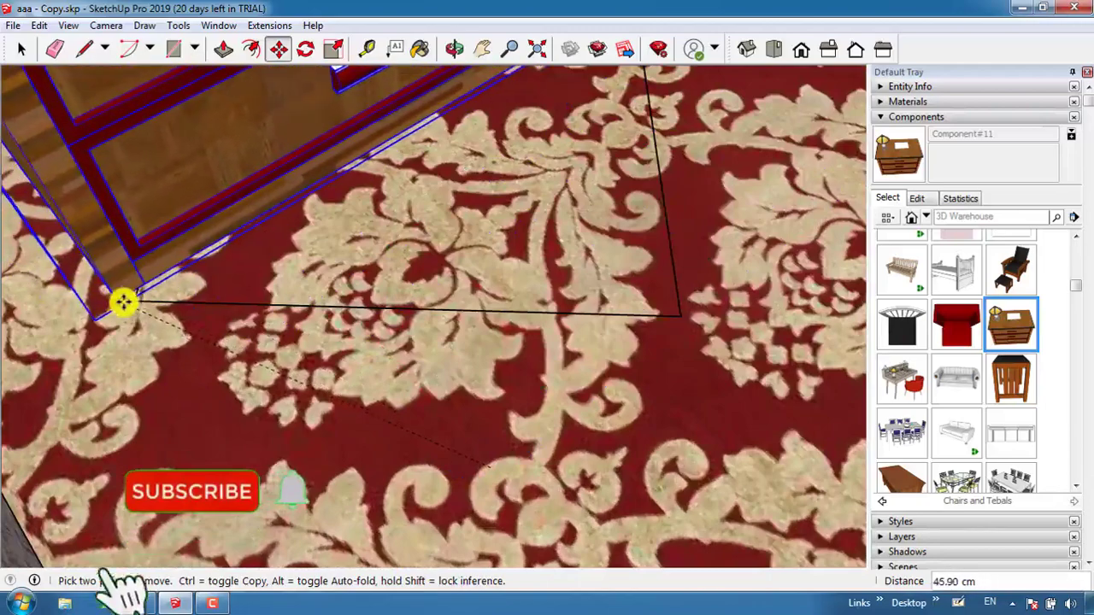
pyautogui.scroll(-3, 154, 307)
pyautogui.scroll(3, 151, 305)
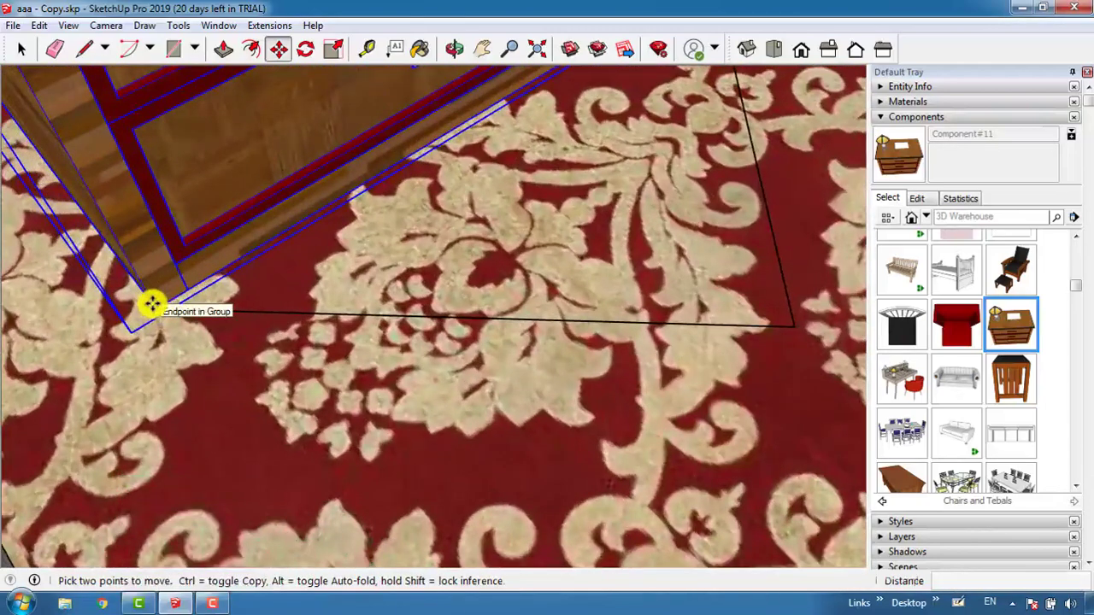
# - Rotate the chest of drawers about 41 degrees around that corner to align its front with the rectangle's edge
pyautogui.press('q')
pyautogui.click(154, 309)
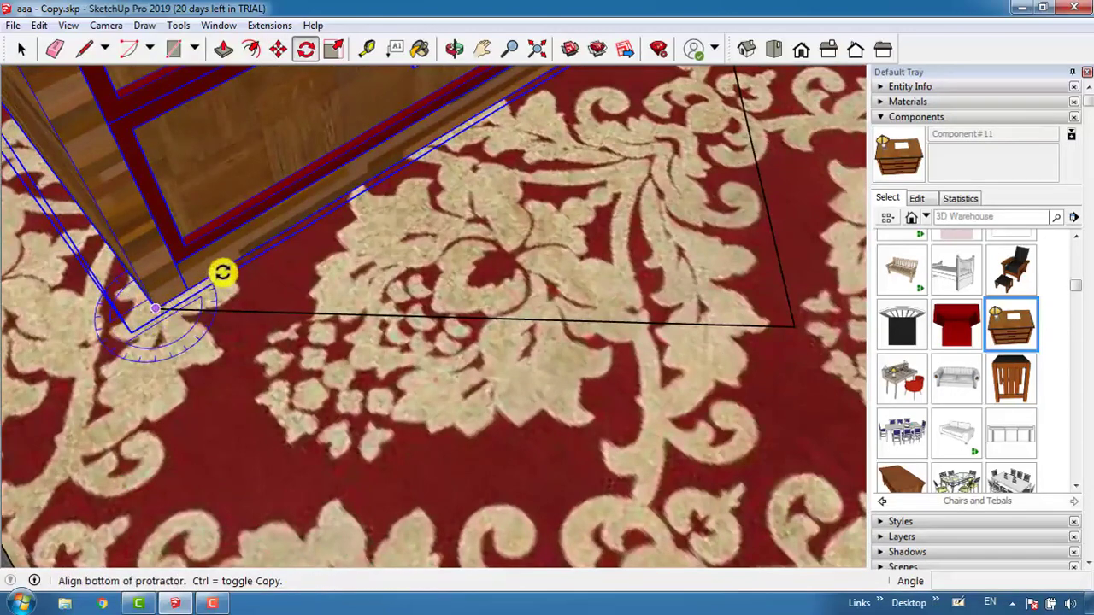
pyautogui.click(223, 273)
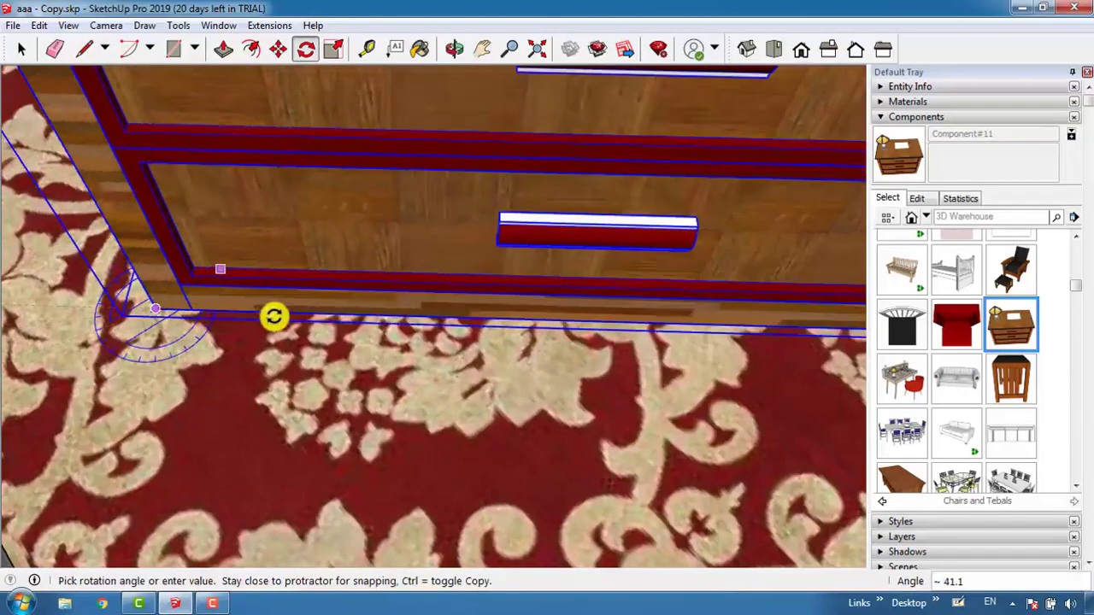
pyautogui.click(274, 317)
pyautogui.scroll(-6, 276, 317)
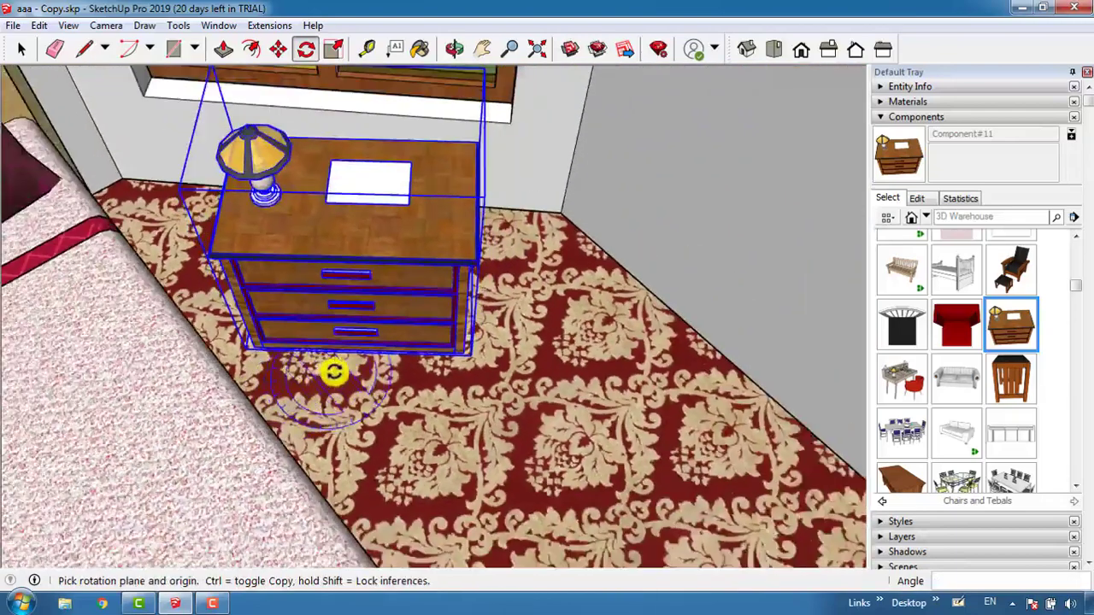
# - Move the chest of drawers about 8 cm closer to the bed and deselect it
pyautogui.moveTo(333, 372); pyautogui.dragTo(281, 372, button='middle')
pyautogui.scroll(-2, 281, 371)
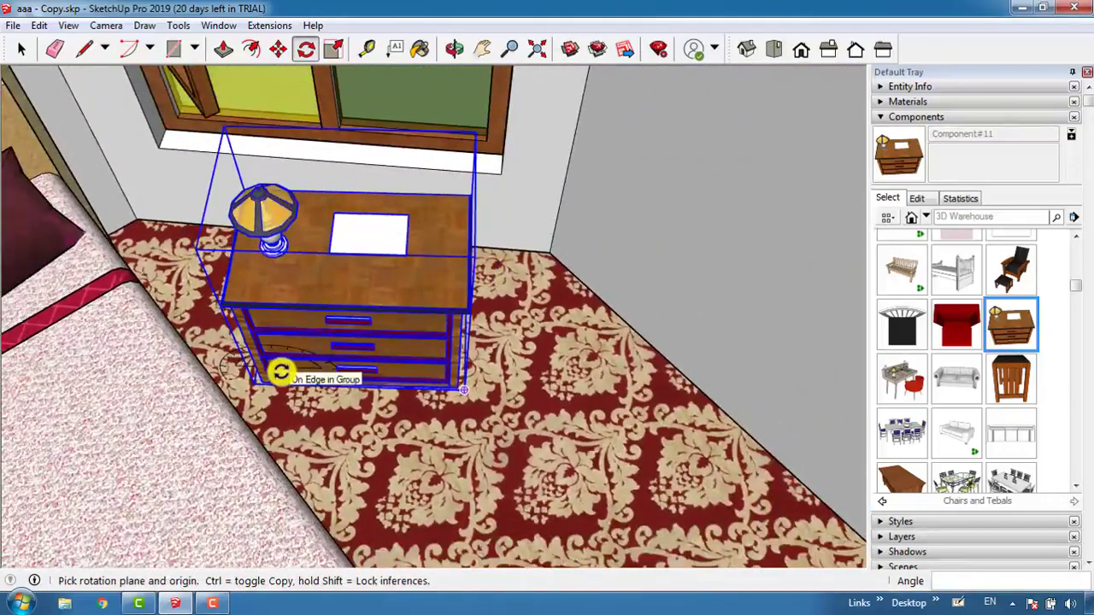
pyautogui.press('m')
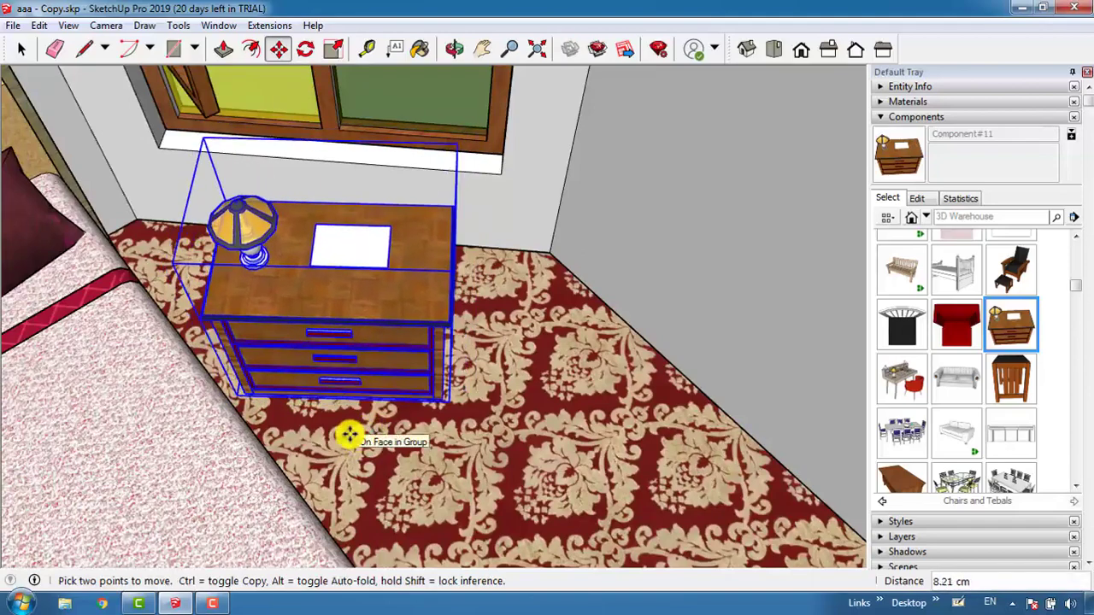
pyautogui.scroll(-6, 361, 396)
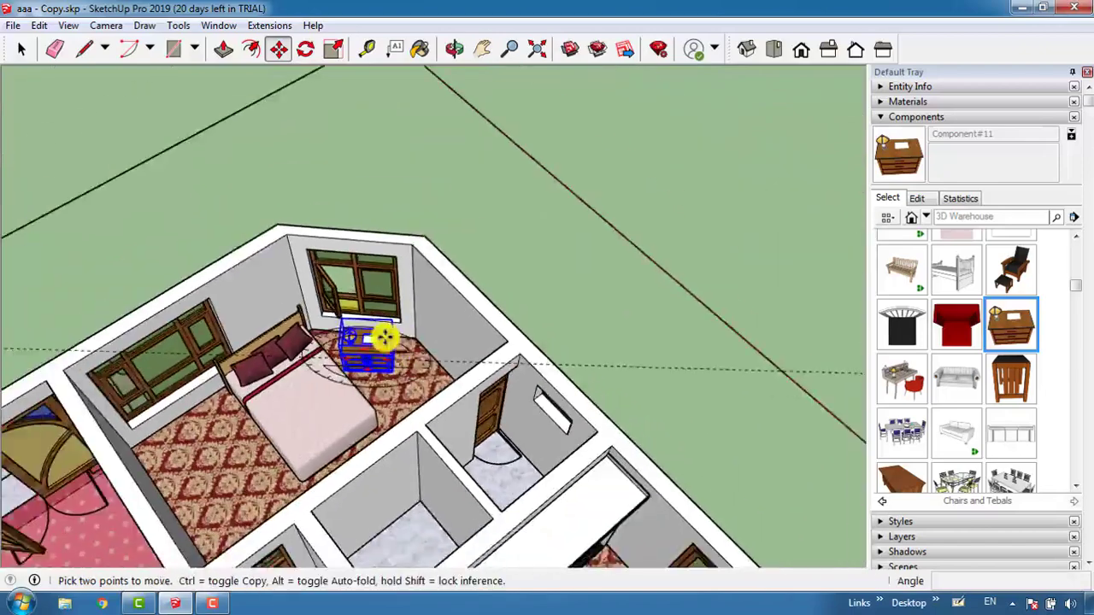
pyautogui.scroll(-1, 385, 338)
pyautogui.click(378, 339)
pyautogui.press('space')
pyautogui.click(552, 276)
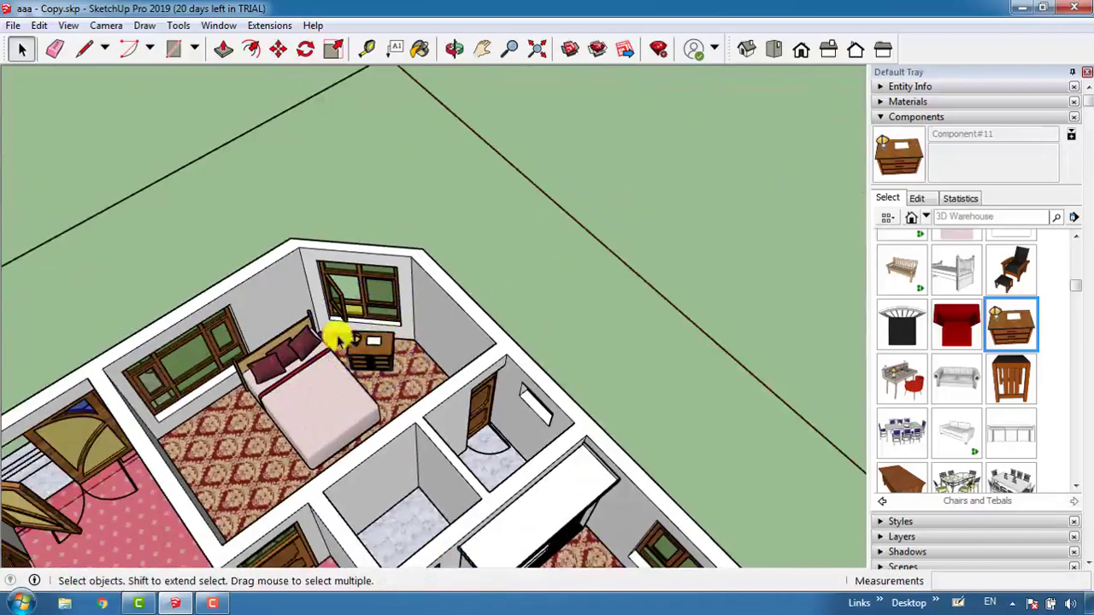
pyautogui.scroll(3, 278, 365)
pyautogui.scroll(-3, 598, 183)
pyautogui.scroll(2, 361, 384)
pyautogui.scroll(2, 420, 269)
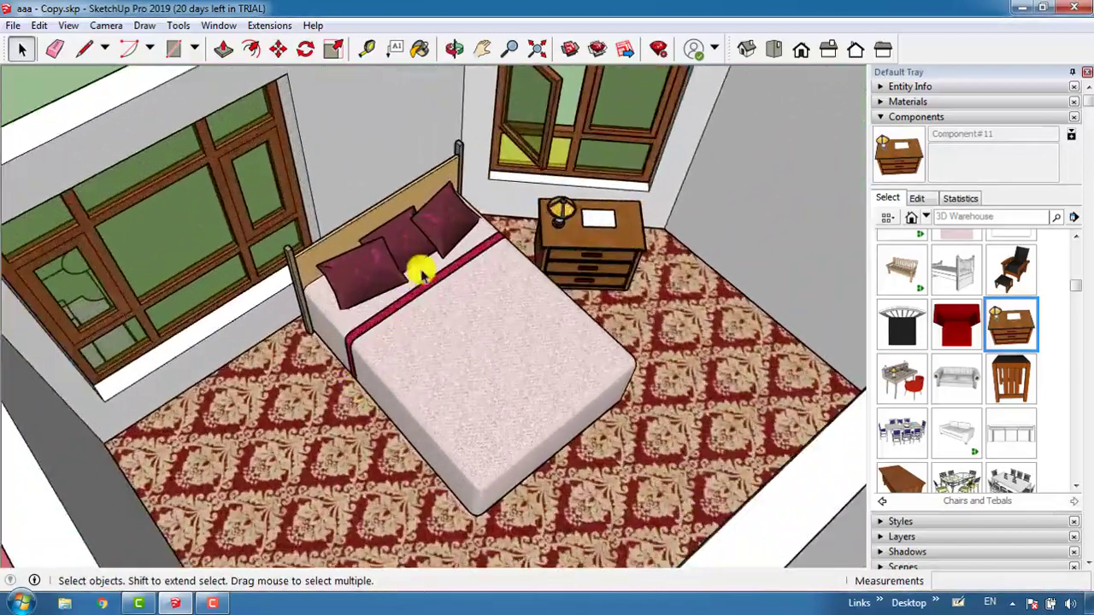
pyautogui.scroll(-1, 376, 301)
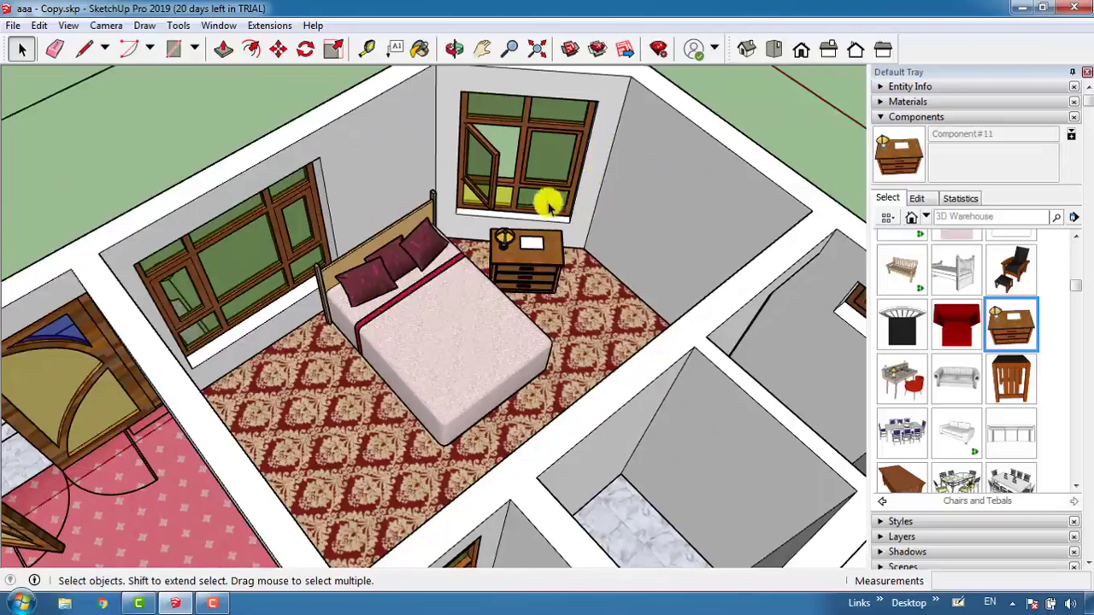
# - Inspect the placed bed and chest of drawers in the bedroom corner beside the windows
pyautogui.scroll(-2, 513, 233)
pyautogui.scroll(1, 470, 354)
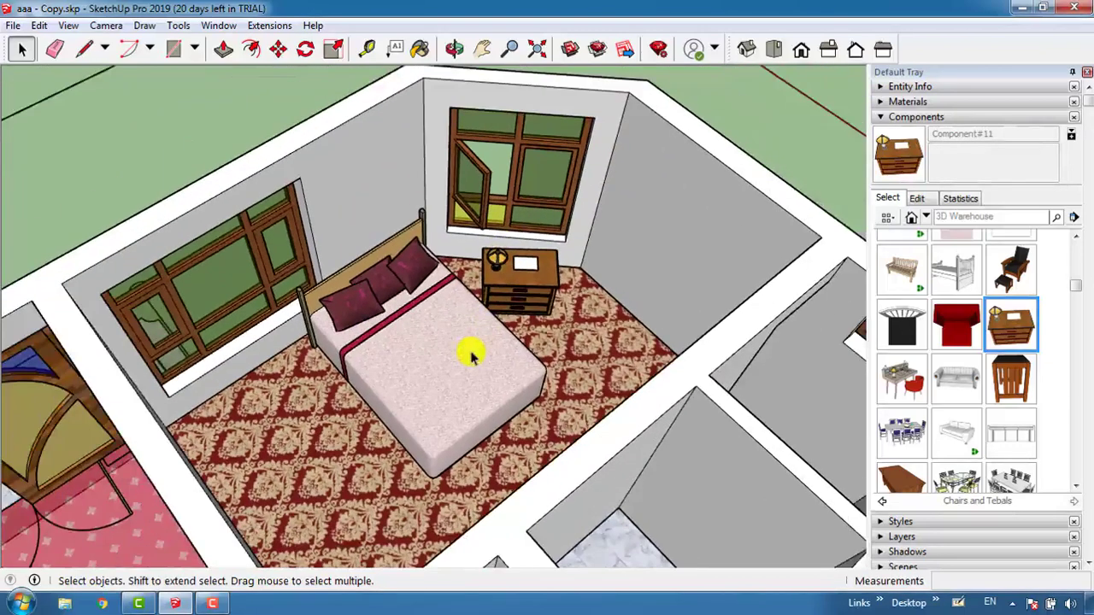
pyautogui.scroll(1, 598, 113)
pyautogui.scroll(-1, 584, 255)
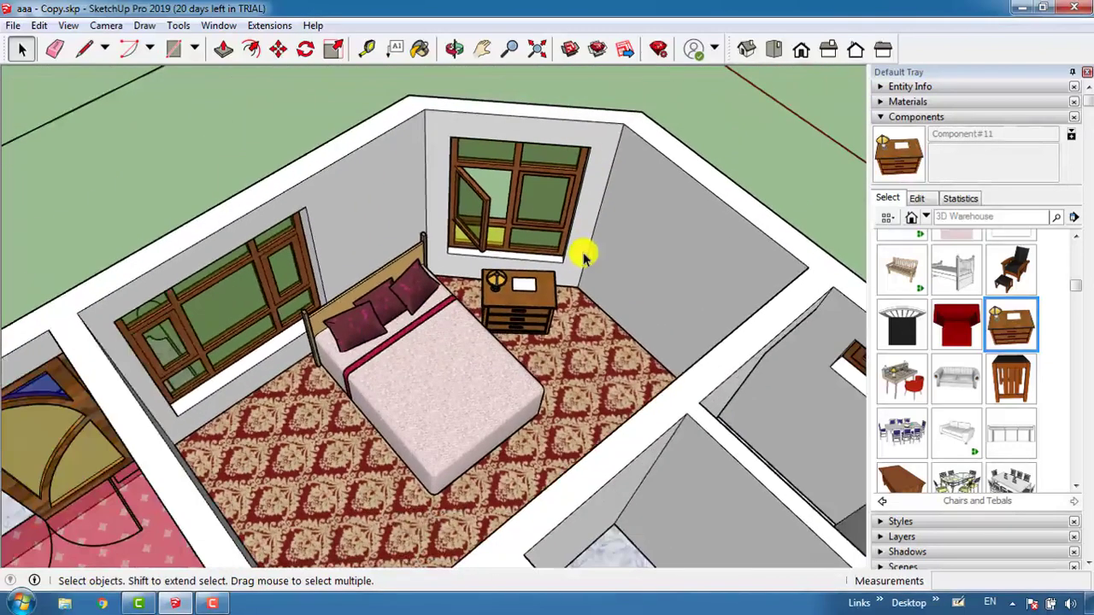
pyautogui.scroll(1, 448, 106)
pyautogui.scroll(1, 376, 201)
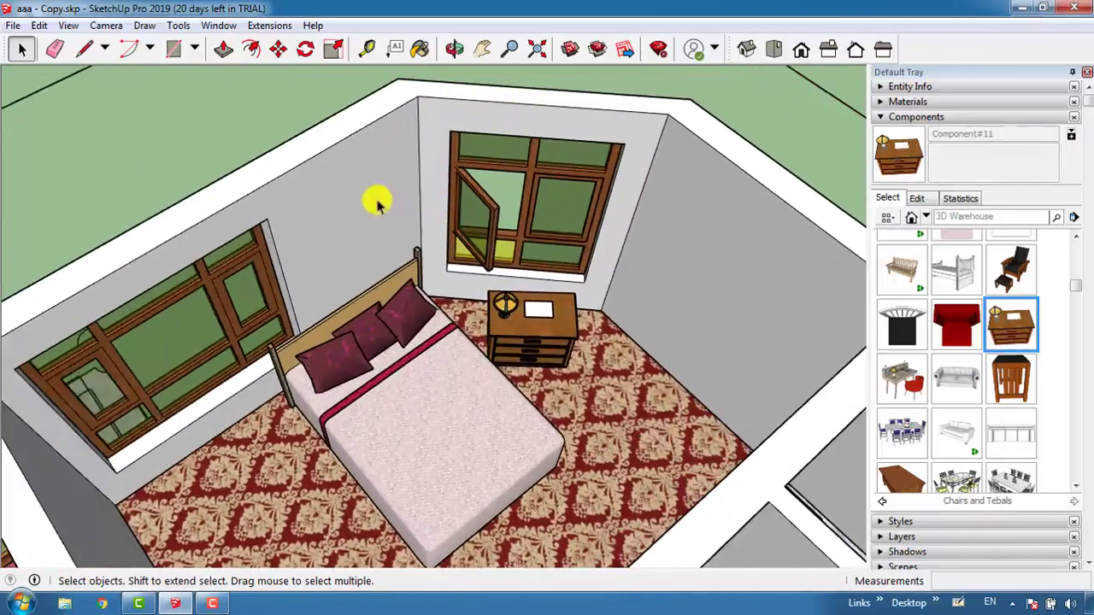
pyautogui.scroll(-1, 450, 241)
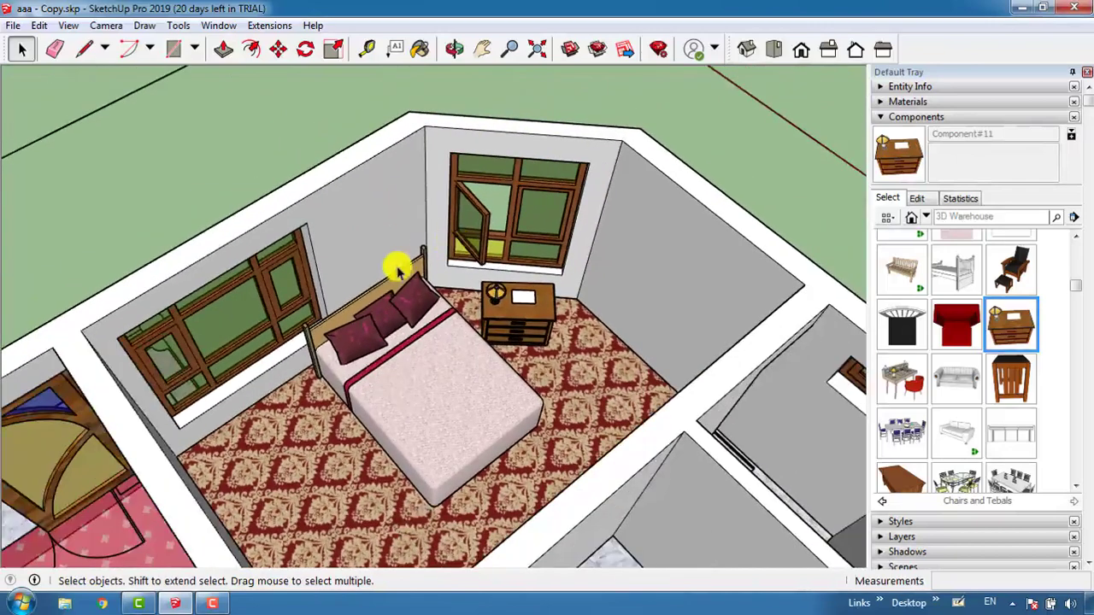
pyautogui.scroll(2, 431, 282)
pyautogui.scroll(-3, 431, 282)
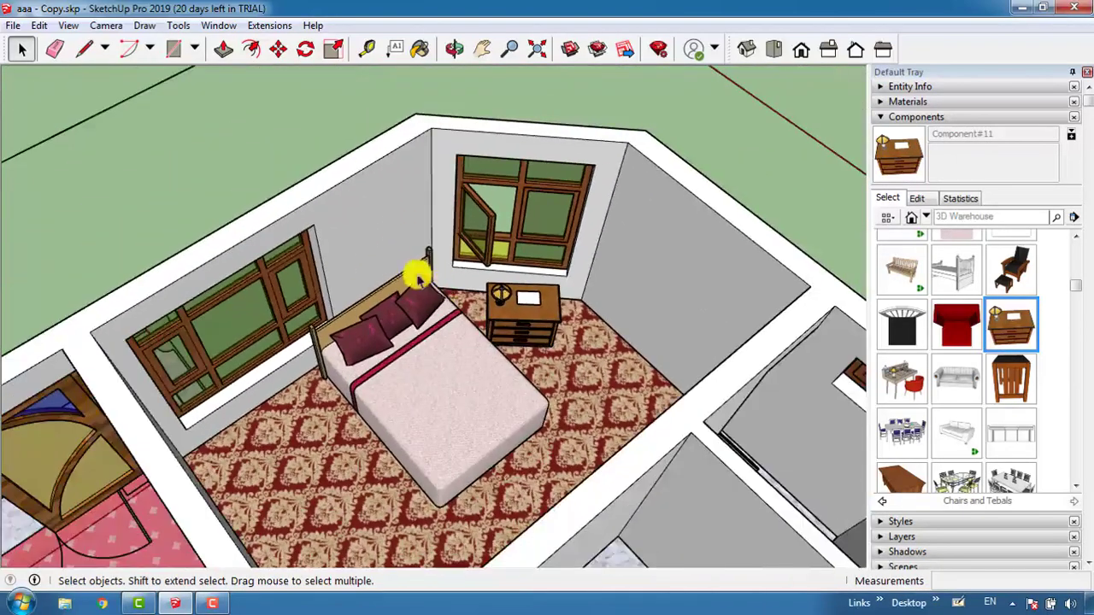
pyautogui.scroll(2, 343, 272)
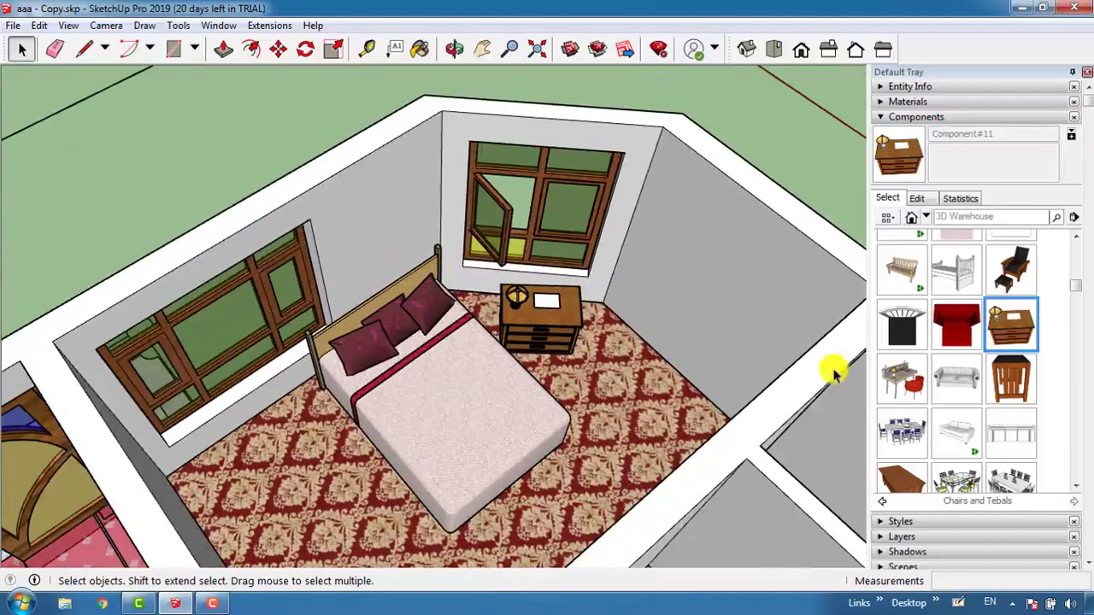
# - Insert the study desk with the red chair (Component#12) on the carpet between the side wall and the bed
pyautogui.scroll(-2, 969, 315)
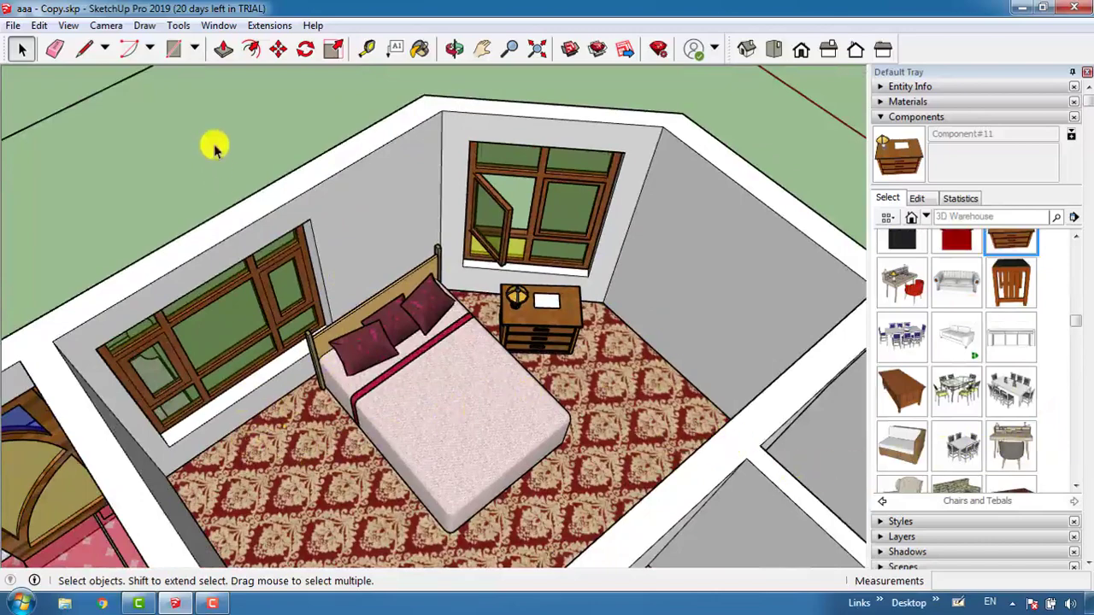
pyautogui.scroll(-3, 422, 209)
pyautogui.scroll(1, 476, 367)
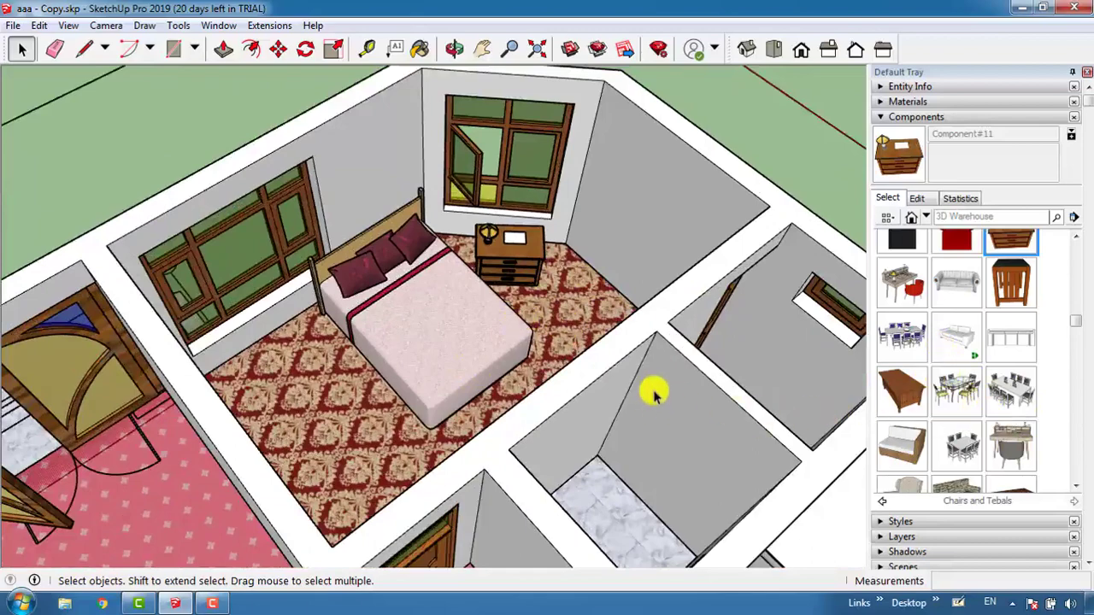
pyautogui.moveTo(654, 392); pyautogui.dragTo(273, 235, button='middle')
pyautogui.moveTo(273, 235); pyautogui.dragTo(142, 108)
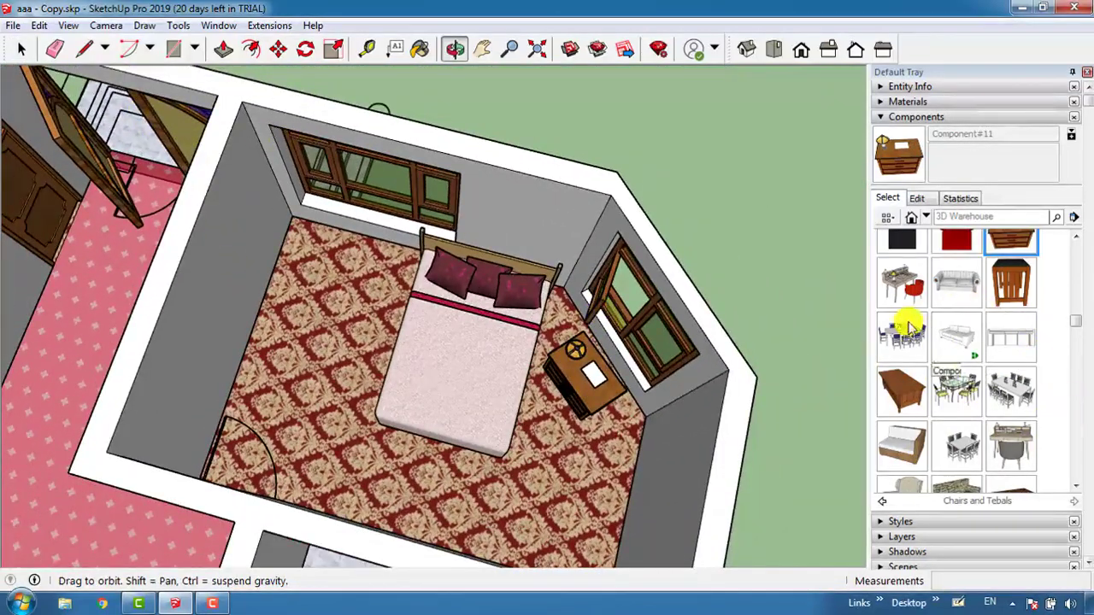
pyautogui.click(902, 282)
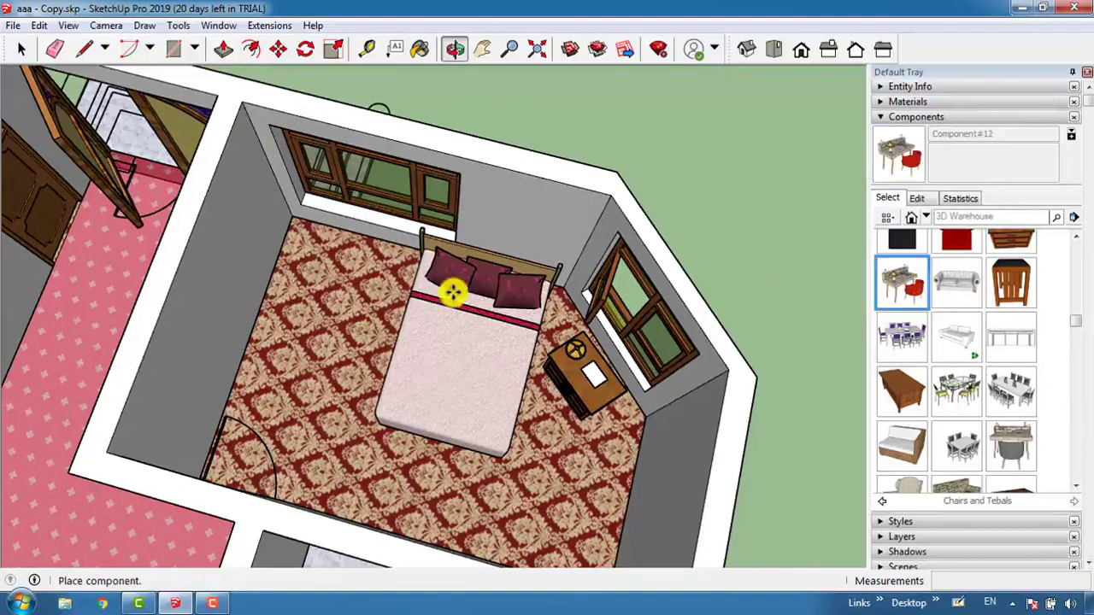
pyautogui.scroll(3, 257, 298)
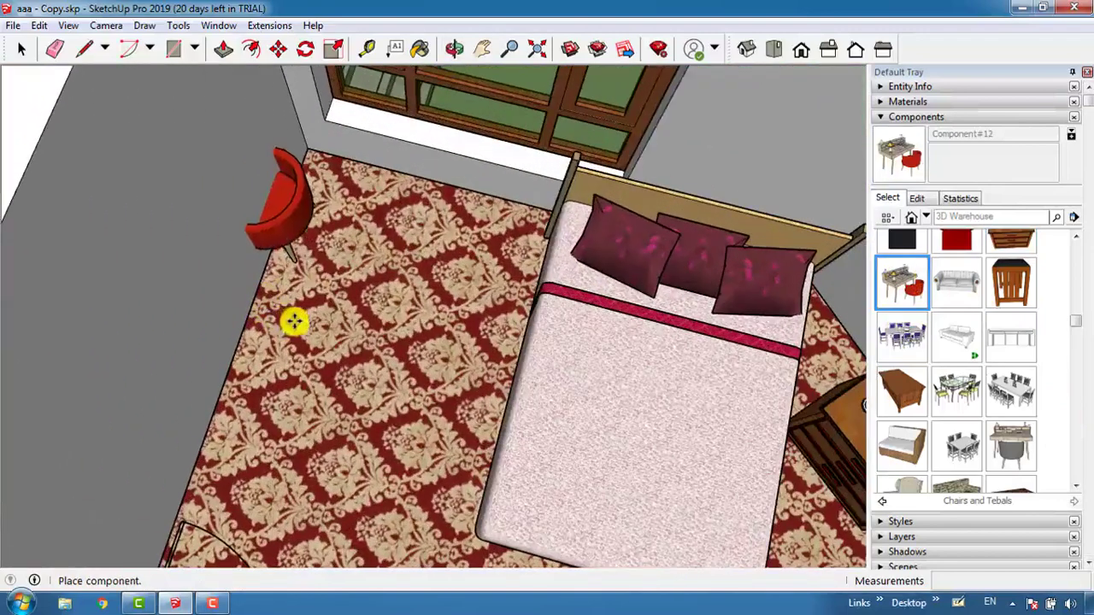
pyautogui.click(466, 407)
# - Rotate the desk with the red chair 45 degrees on the floor plane
pyautogui.scroll(3, 425, 376)
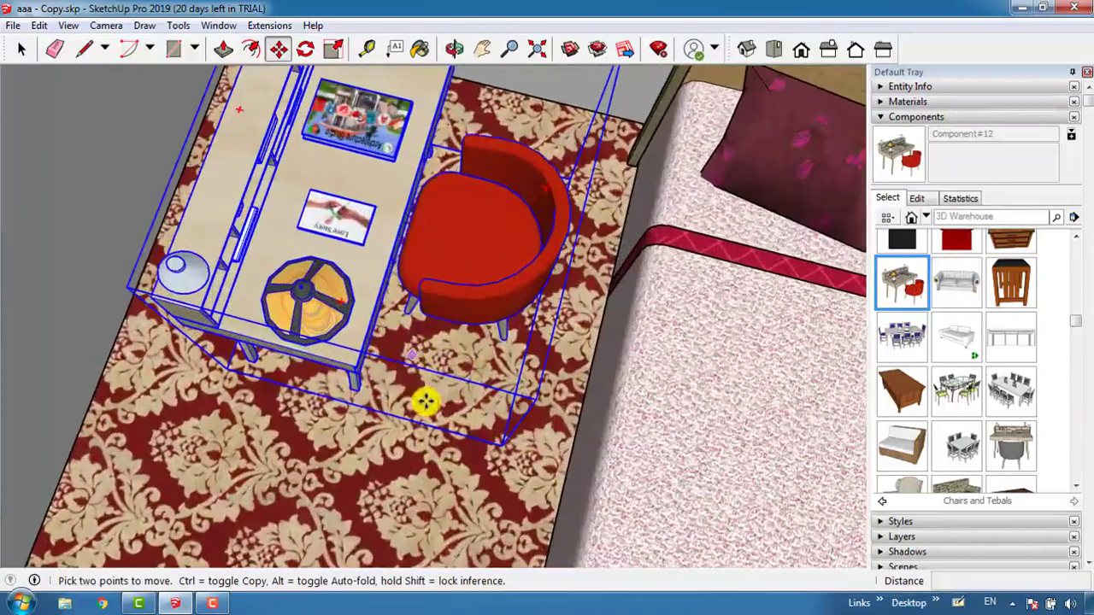
pyautogui.scroll(-2, 414, 325)
pyautogui.scroll(2, 407, 280)
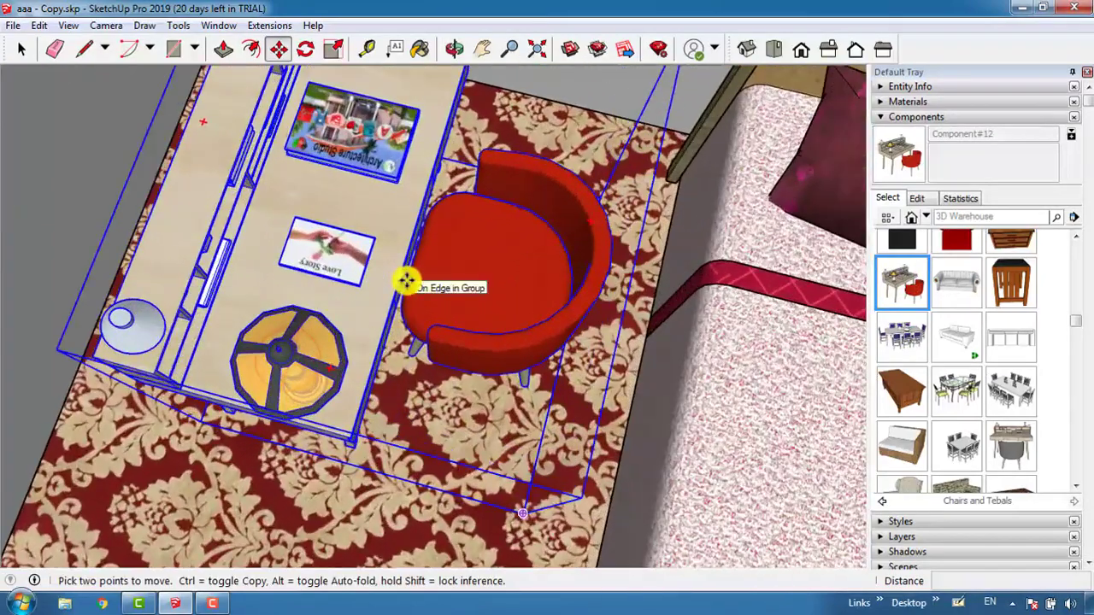
pyautogui.press('q')
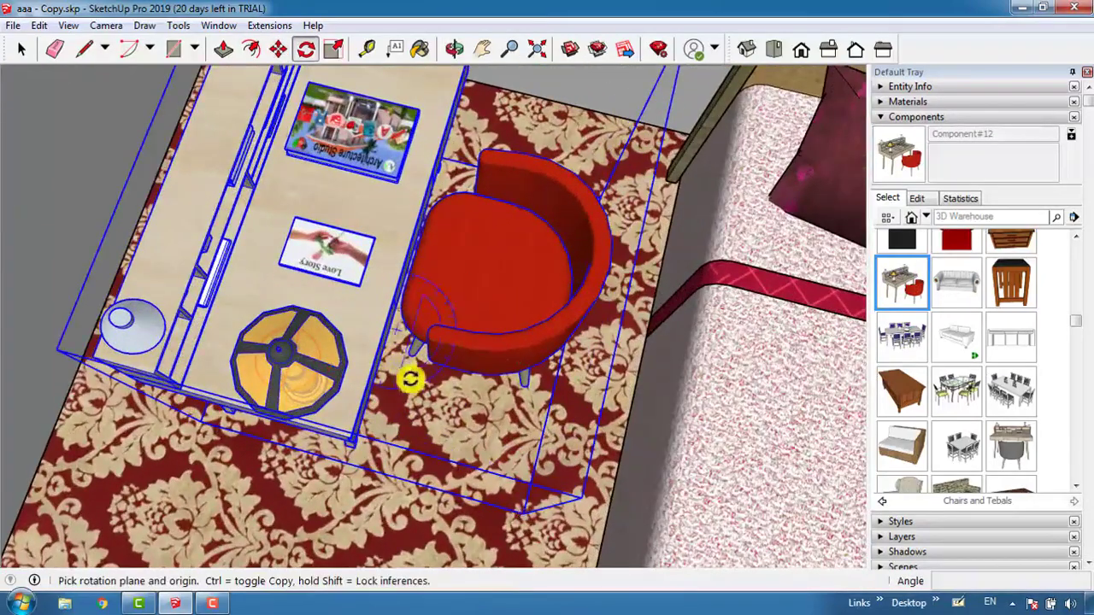
pyautogui.click(450, 416)
pyautogui.click(479, 420)
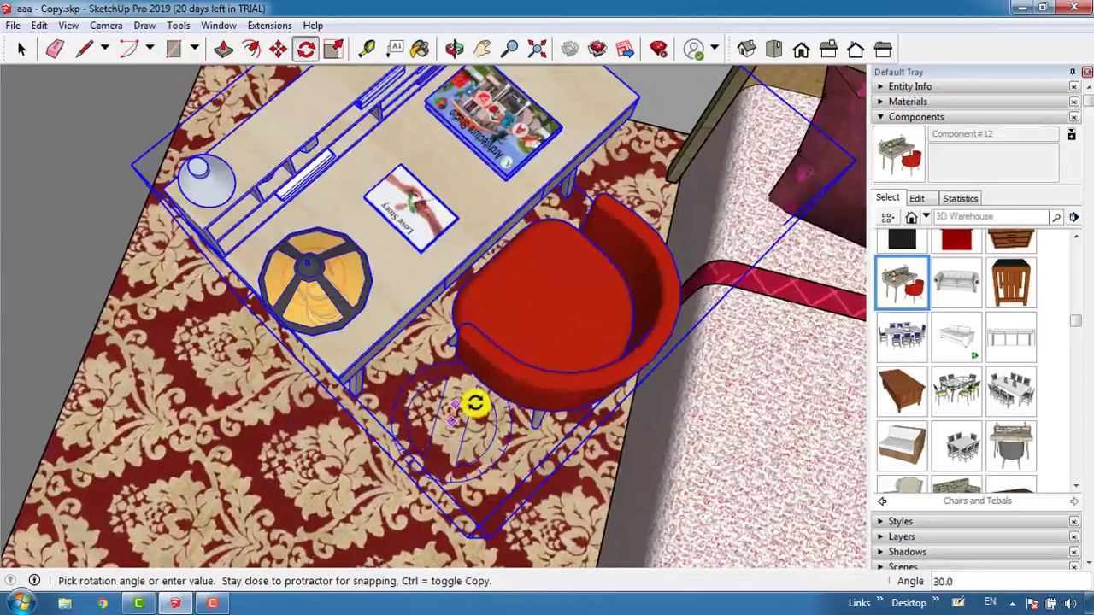
pyautogui.click(475, 403)
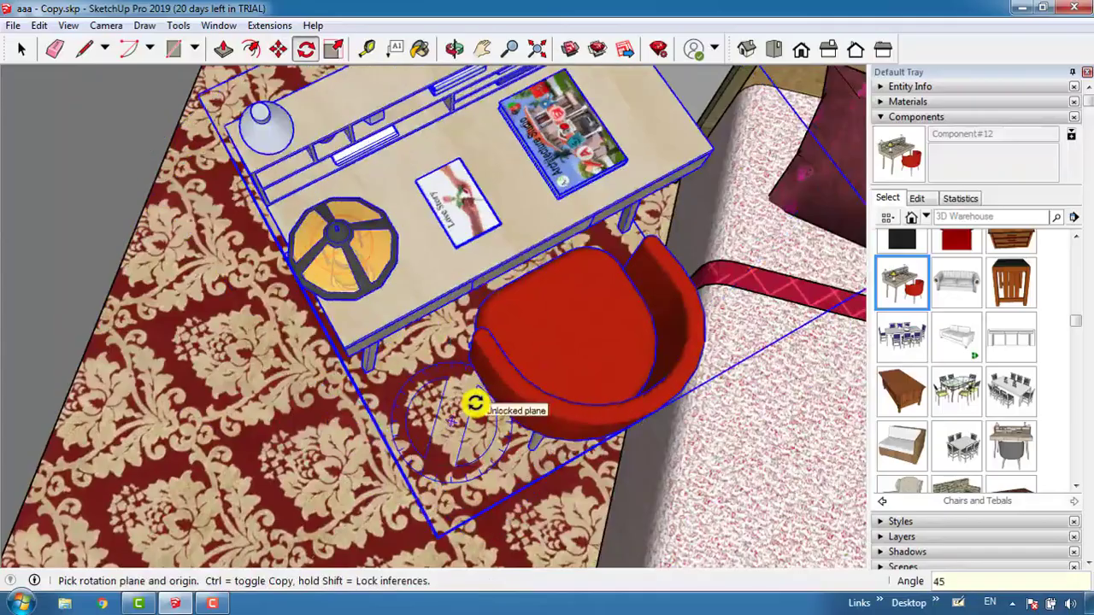
# - Move the desk with the red chair about 24 cm away from the bed toward the side wall
pyautogui.scroll(-4, 442, 247)
pyautogui.scroll(5, 393, 223)
pyautogui.scroll(-4, 410, 433)
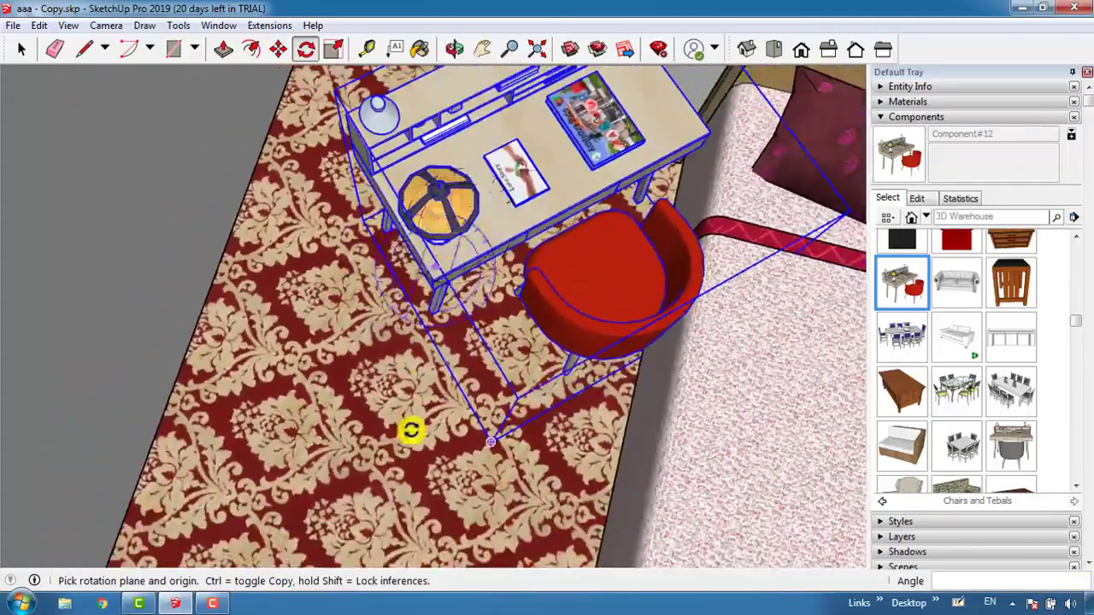
pyautogui.scroll(6, 262, 515)
pyautogui.scroll(1, 462, 412)
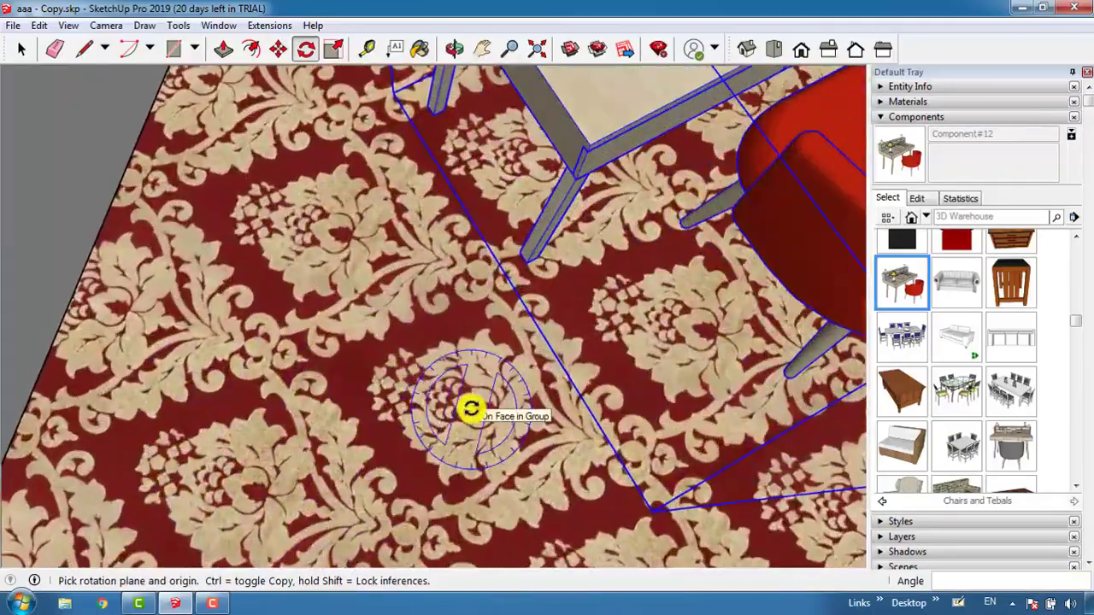
pyautogui.press('m')
pyautogui.click(558, 334)
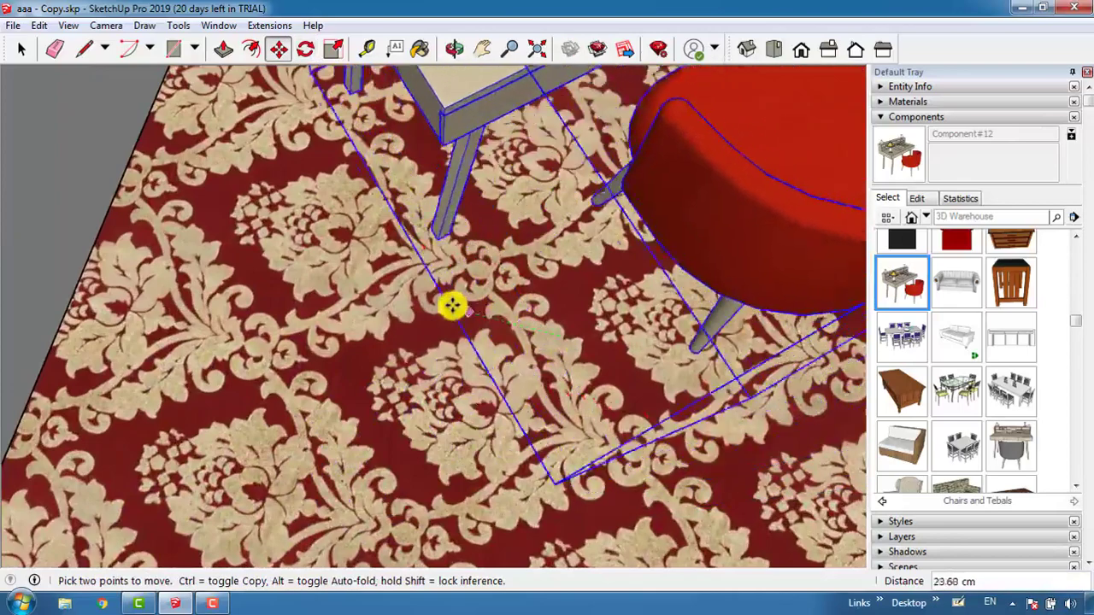
pyautogui.scroll(-5, 410, 418)
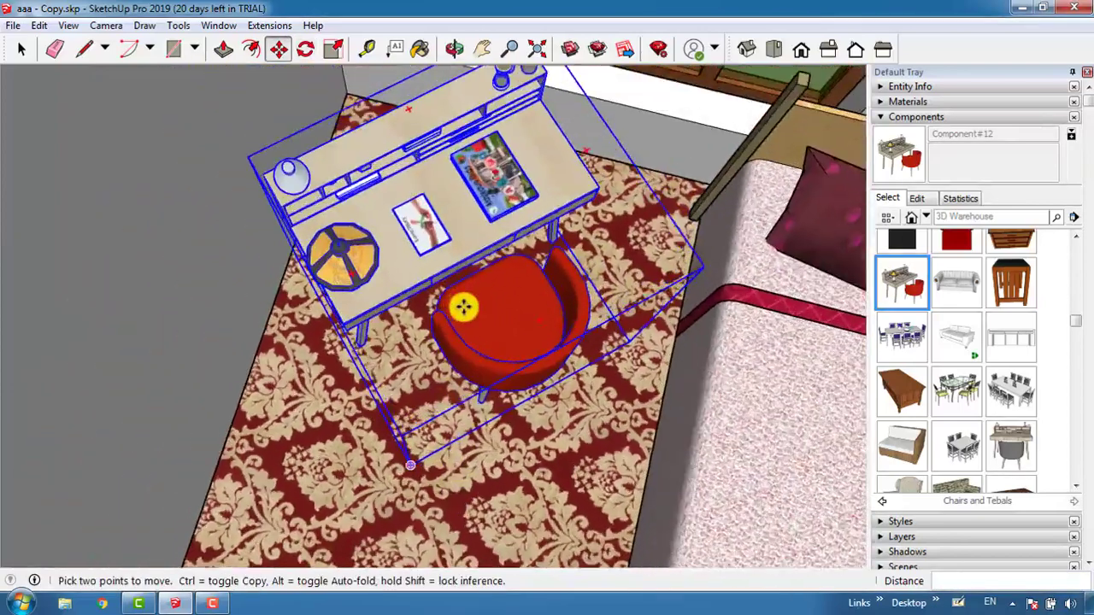
pyautogui.scroll(-6, 410, 381)
pyautogui.click(410, 341)
# - Examine the desk's lamp, books and shelf items up close from a lower front angle
pyautogui.scroll(1, 498, 288)
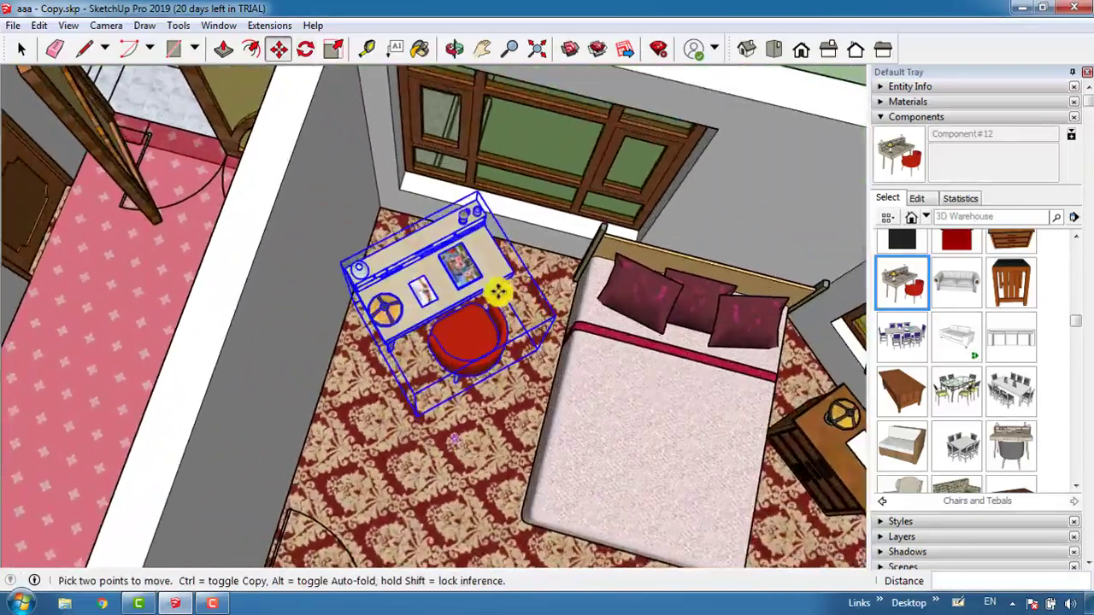
pyautogui.scroll(2, 427, 236)
pyautogui.scroll(1, 411, 236)
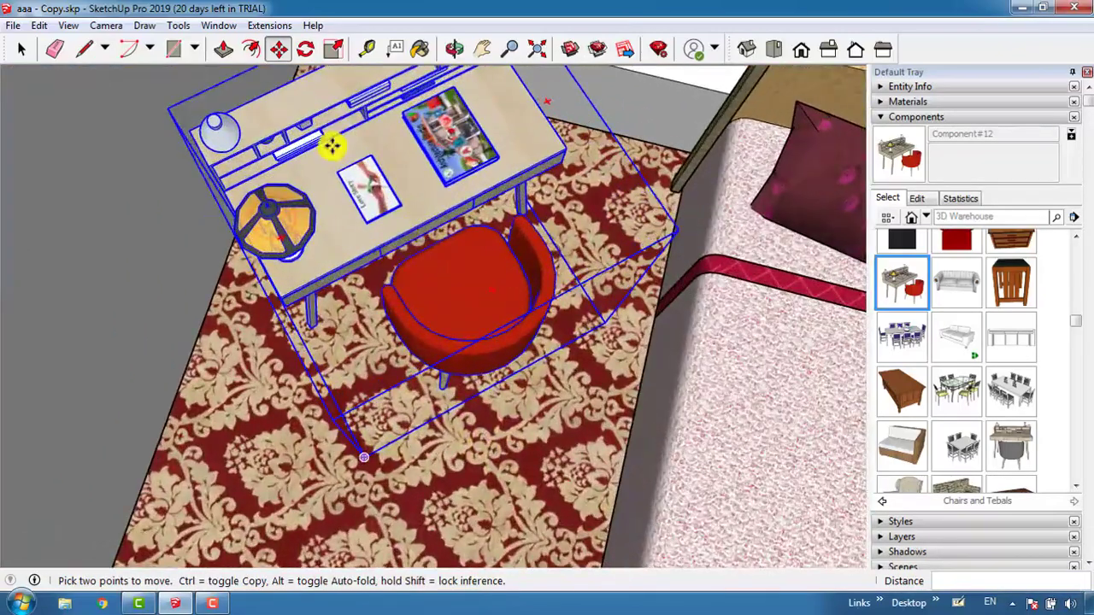
pyautogui.scroll(2, 333, 146)
pyautogui.scroll(-3, 412, 319)
pyautogui.moveTo(413, 320); pyautogui.dragTo(371, 211, button='middle')
pyautogui.scroll(4, 398, 251)
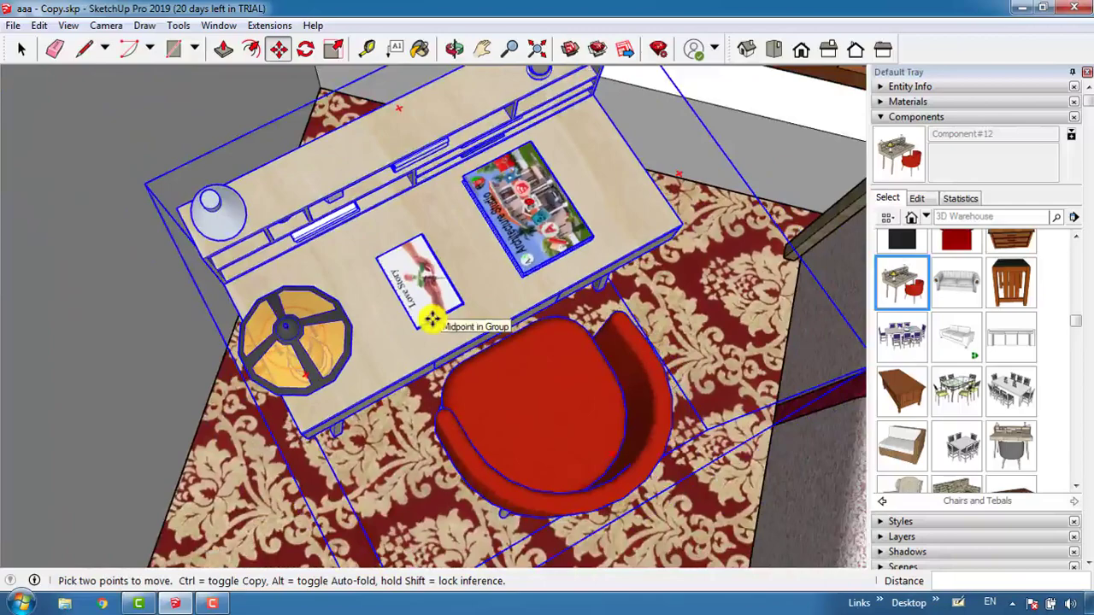
pyautogui.press('o')
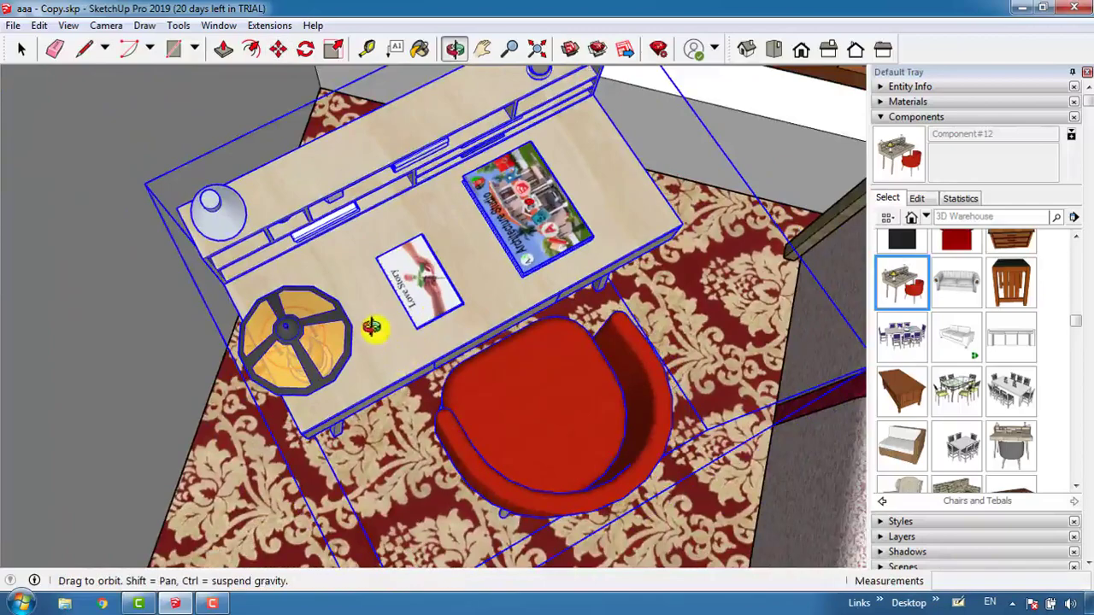
pyautogui.moveTo(371, 327); pyautogui.dragTo(380, 357)
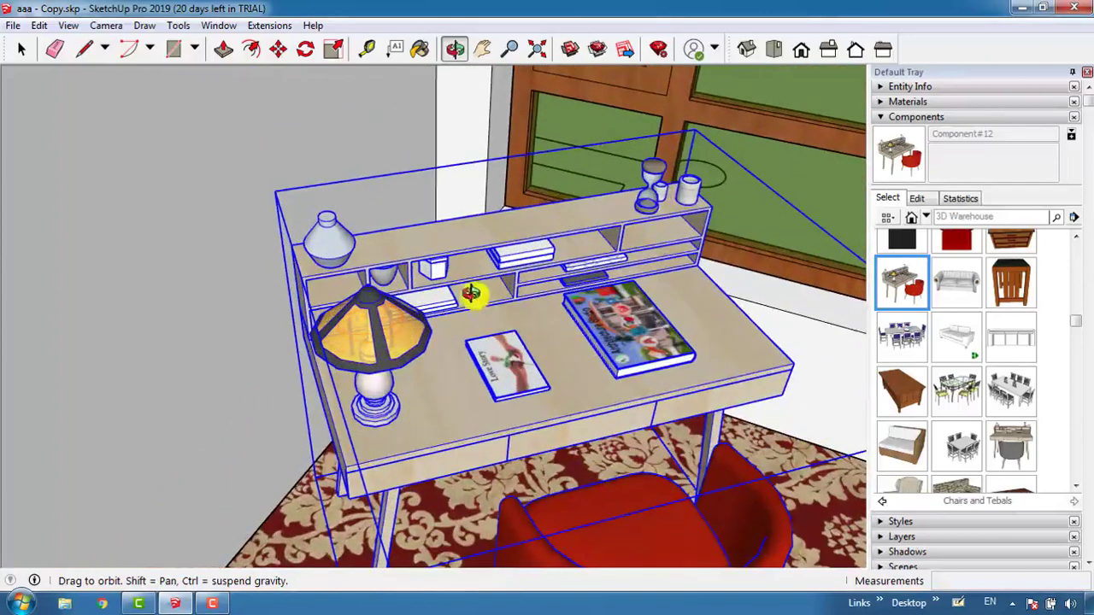
pyautogui.moveTo(474, 350); pyautogui.dragTo(448, 366)
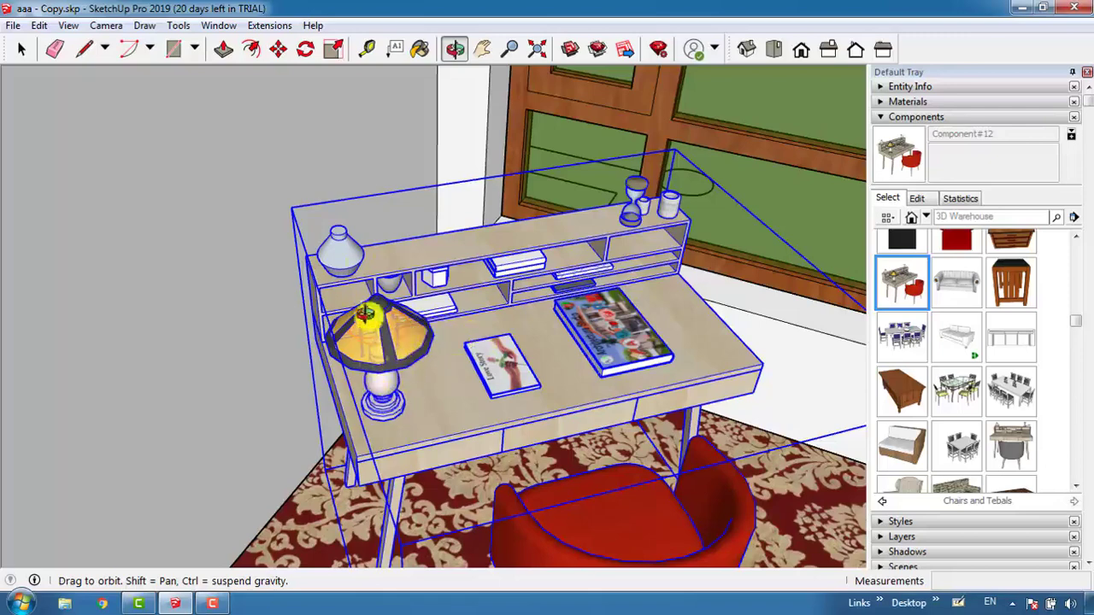
# - Display the V-Ray Lights tool set to look over its light types and close it again
pyautogui.rightClick(927, 49)
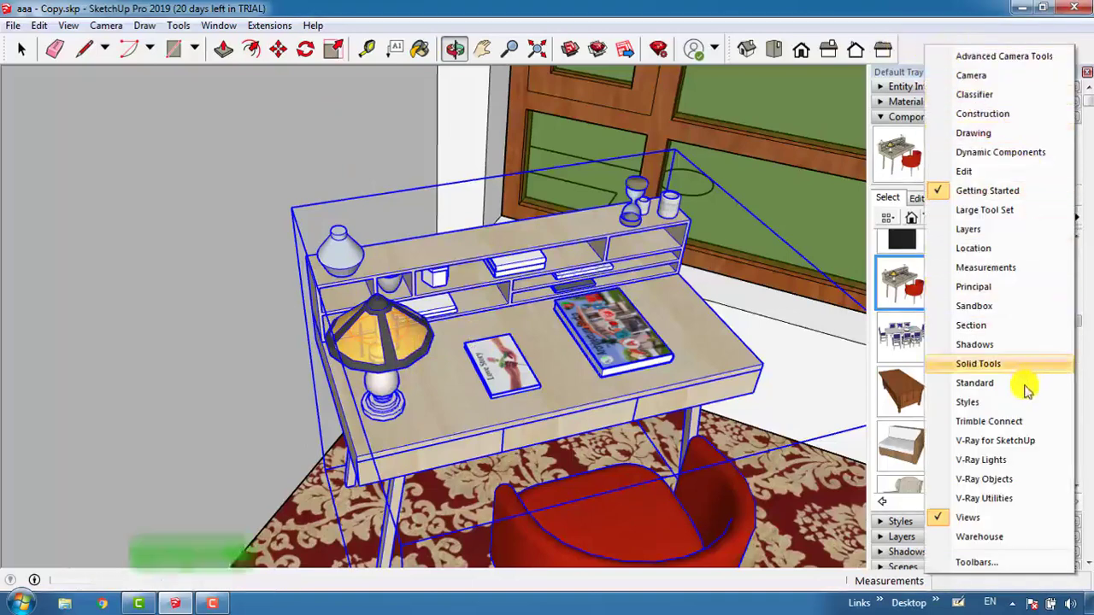
pyautogui.click(998, 461)
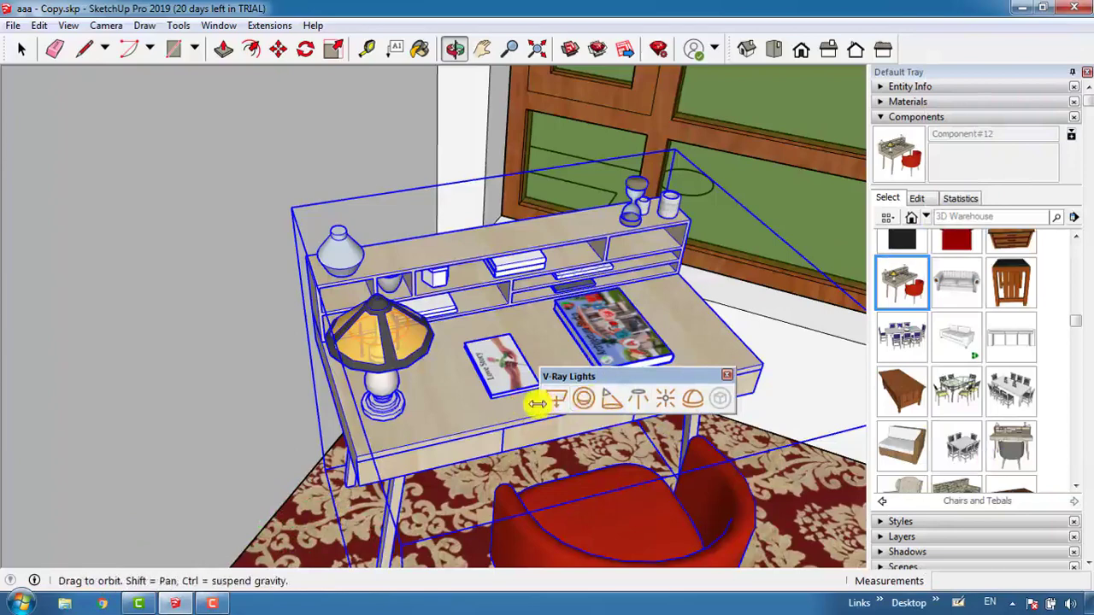
pyautogui.click(728, 378)
# - Deselect the desk and examine the empty bedroom wall next to the chest of drawers
pyautogui.scroll(-10, 519, 456)
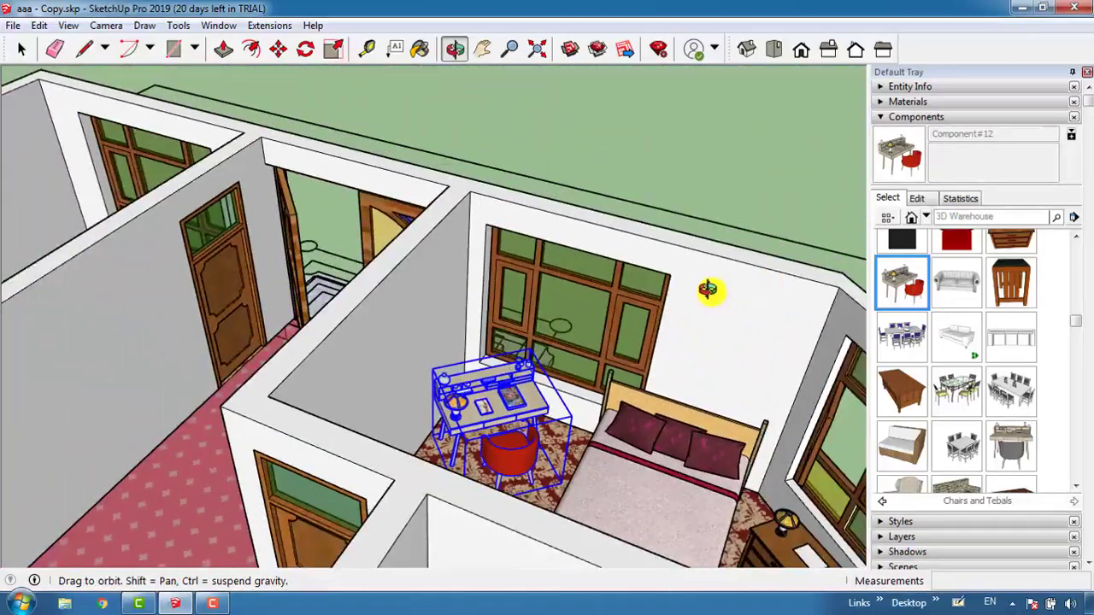
pyautogui.moveTo(708, 291); pyautogui.dragTo(544, 458)
pyautogui.scroll(-3, 543, 457)
pyautogui.scroll(-3, 359, 371)
pyautogui.moveTo(359, 371); pyautogui.dragTo(671, 155)
pyautogui.scroll(3, 727, 178)
pyautogui.scroll(3, 556, 231)
pyautogui.press('space')
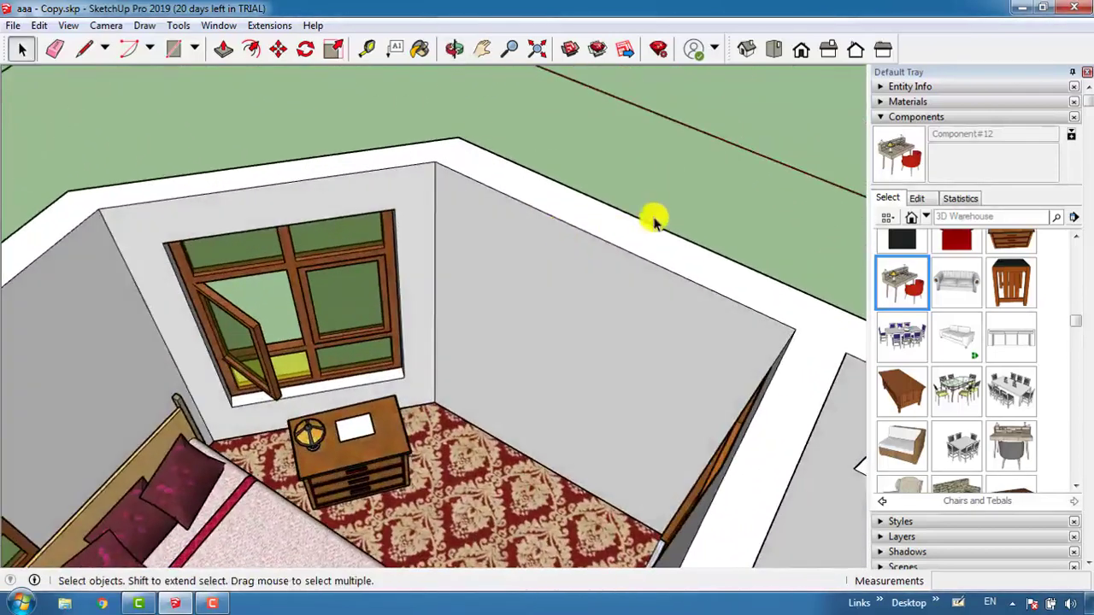
pyautogui.scroll(2, 620, 278)
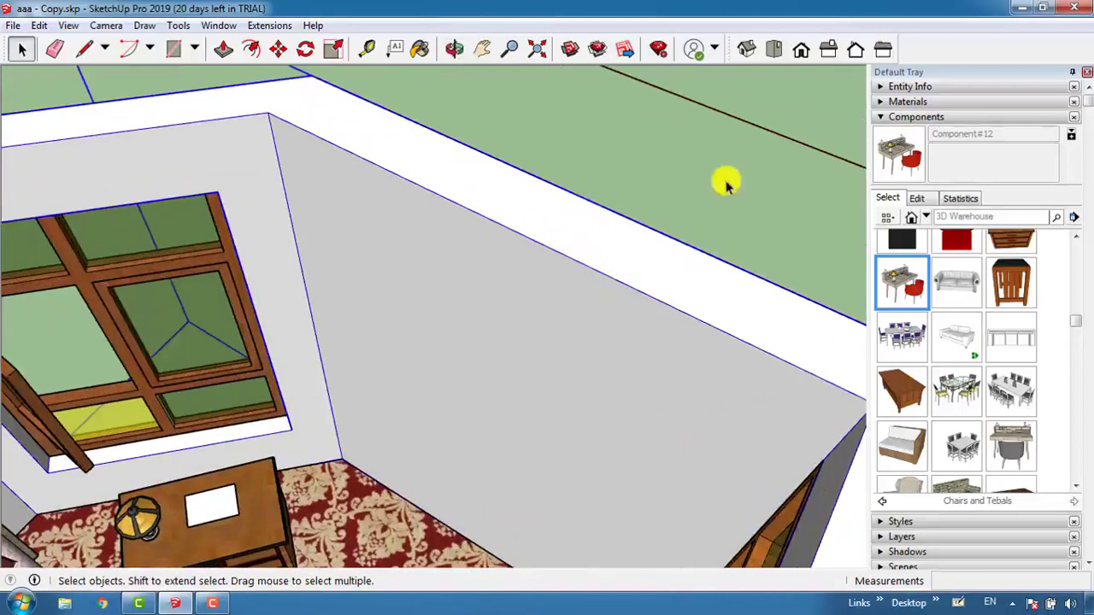
pyautogui.scroll(-4, 610, 213)
pyautogui.scroll(2, 557, 333)
pyautogui.scroll(-2, 557, 333)
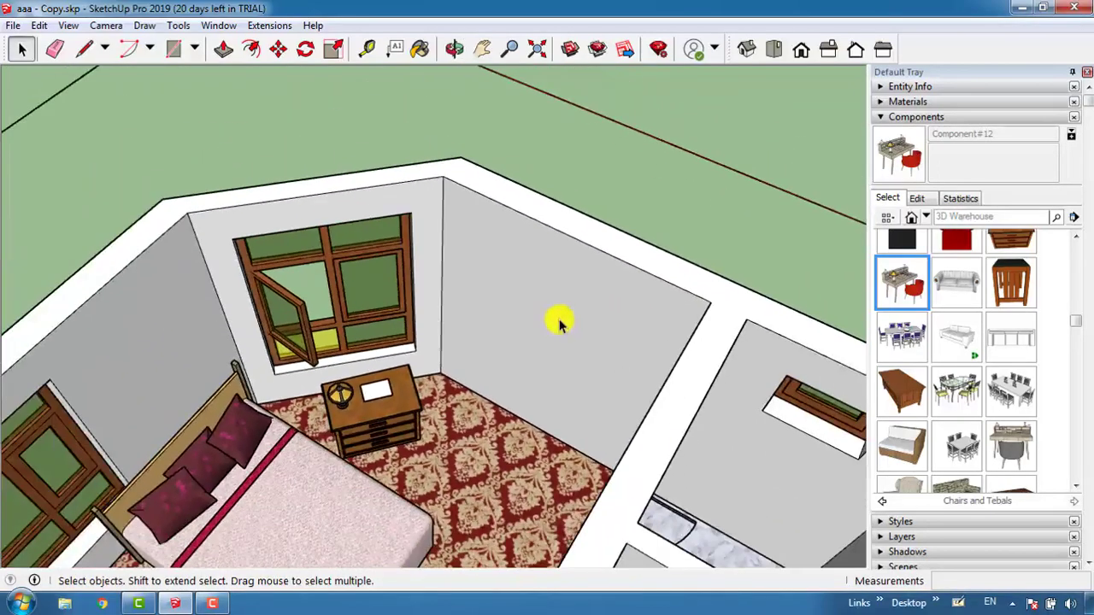
# - Browse the component library to the Cb collection inside the Doors, Windows And Wardrobe folder
pyautogui.scroll(-5, 952, 313)
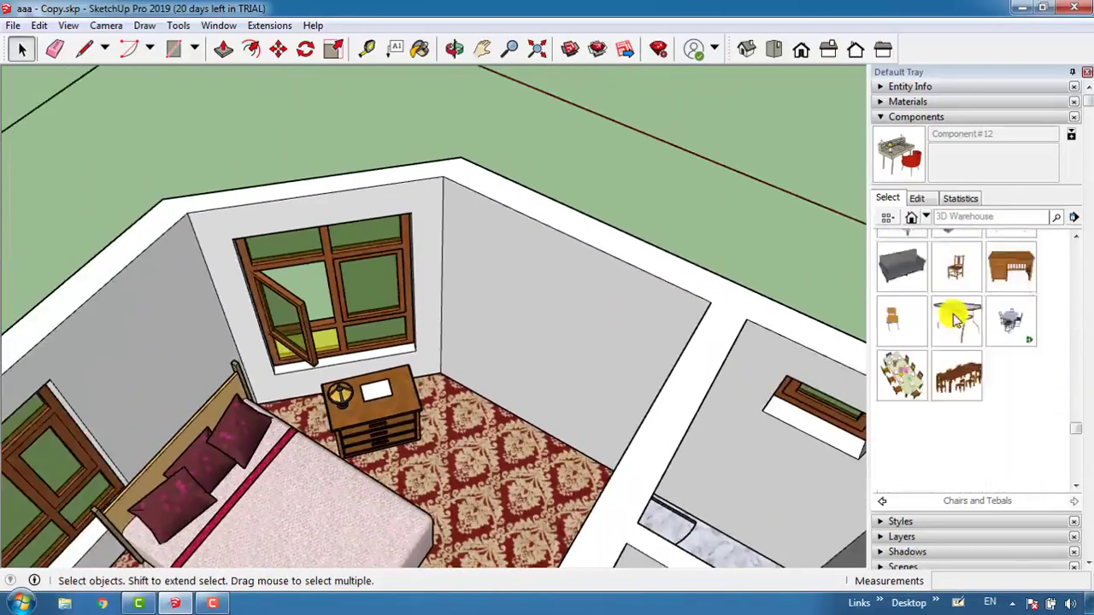
pyautogui.click(882, 501)
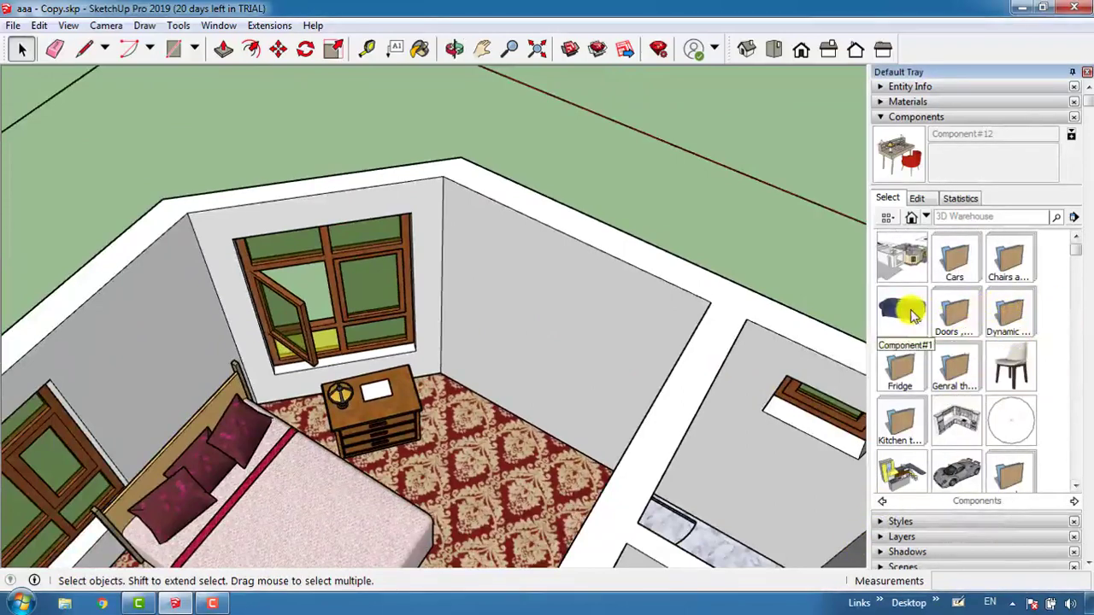
pyautogui.click(961, 316)
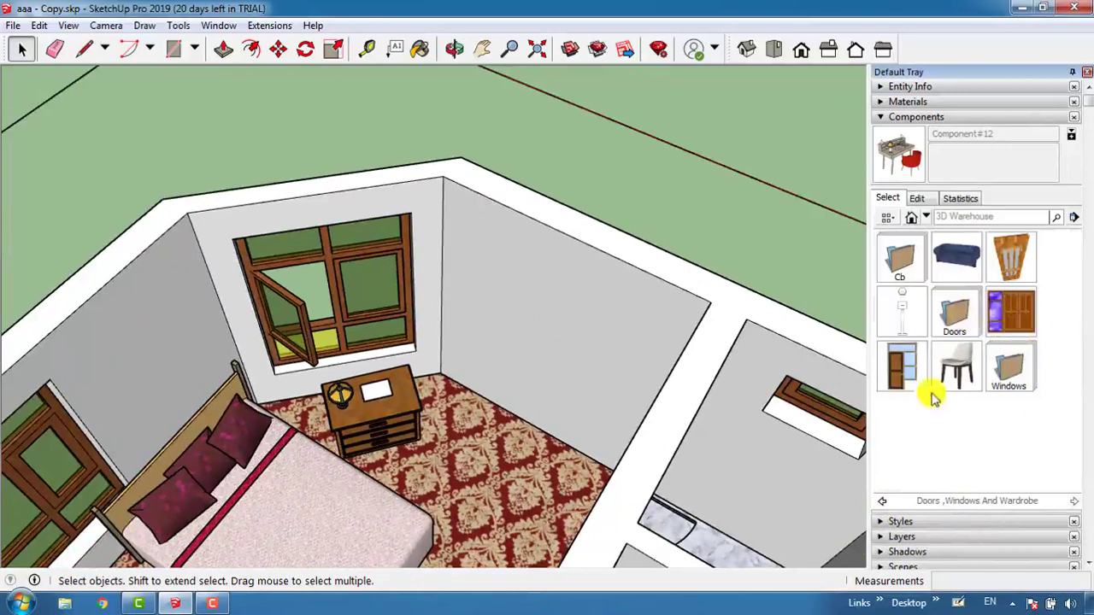
pyautogui.click(899, 259)
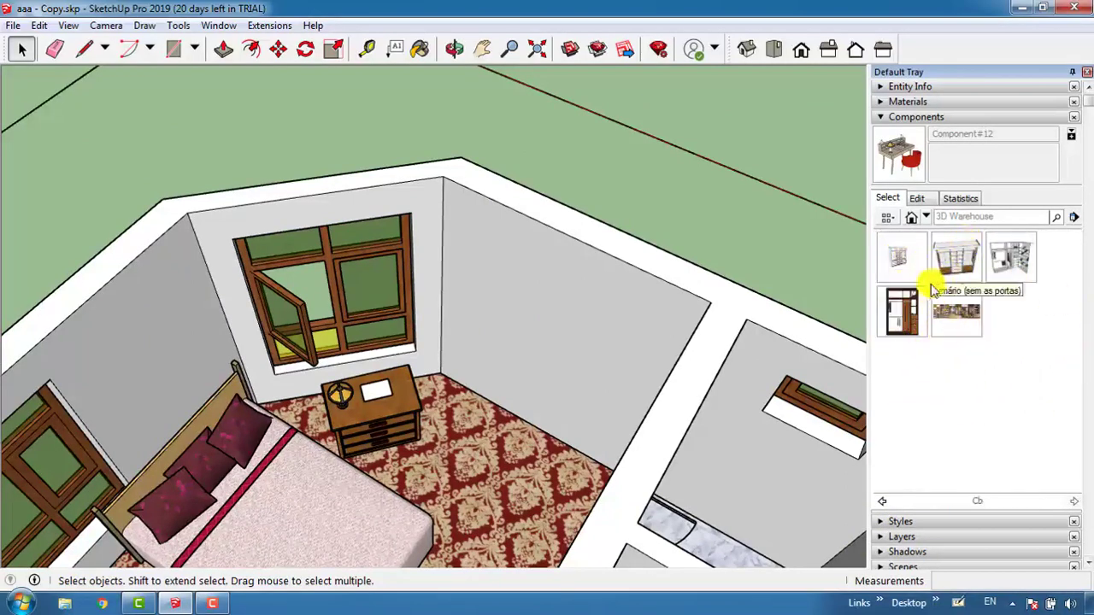
# - Place the wooden wardrobe component on the bedroom floor against the empty wall beside the chest of drawers
pyautogui.click(902, 320)
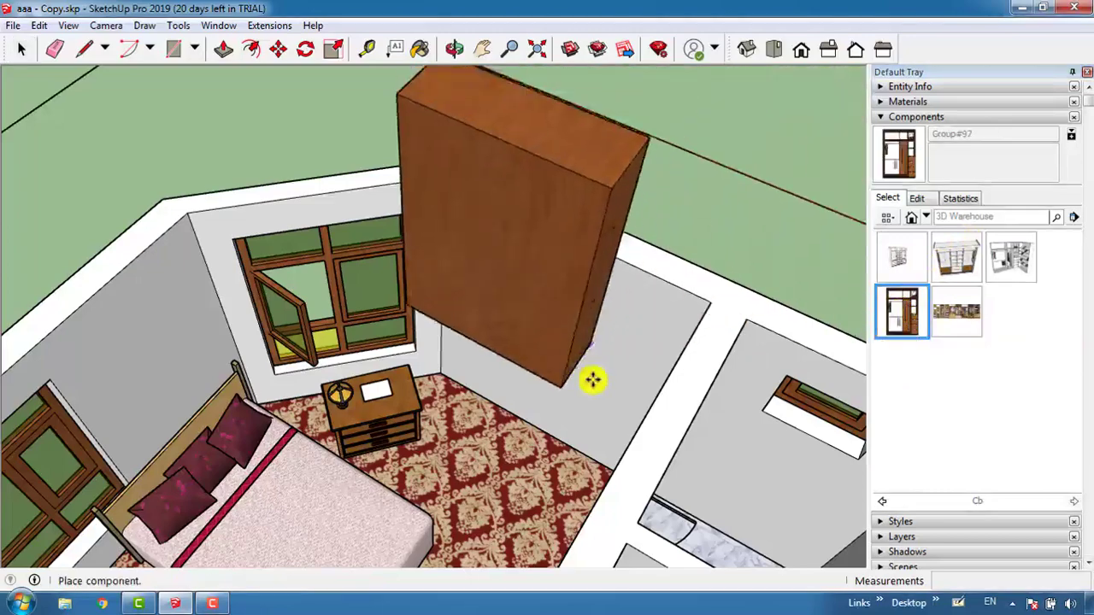
pyautogui.scroll(5, 590, 379)
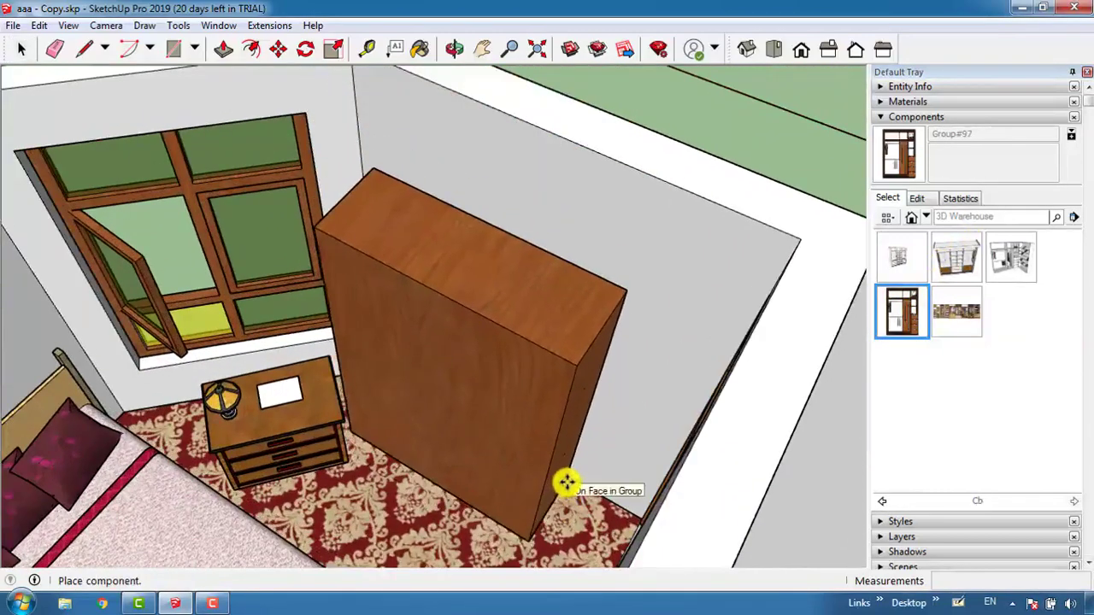
pyautogui.scroll(2, 567, 483)
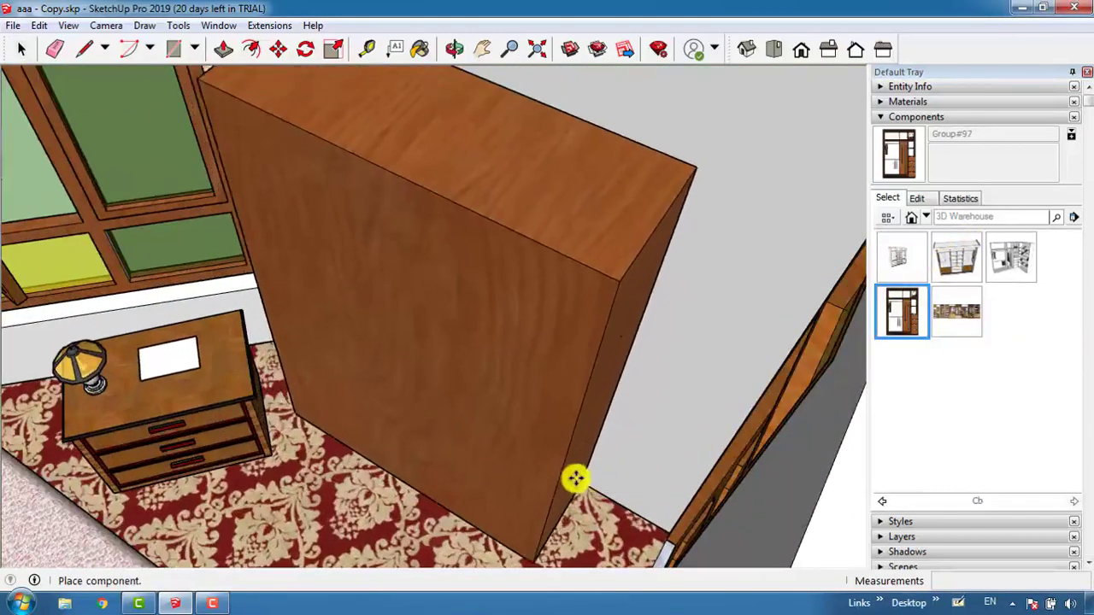
pyautogui.click(578, 478)
pyautogui.scroll(-3, 630, 418)
pyautogui.scroll(-3, 630, 418)
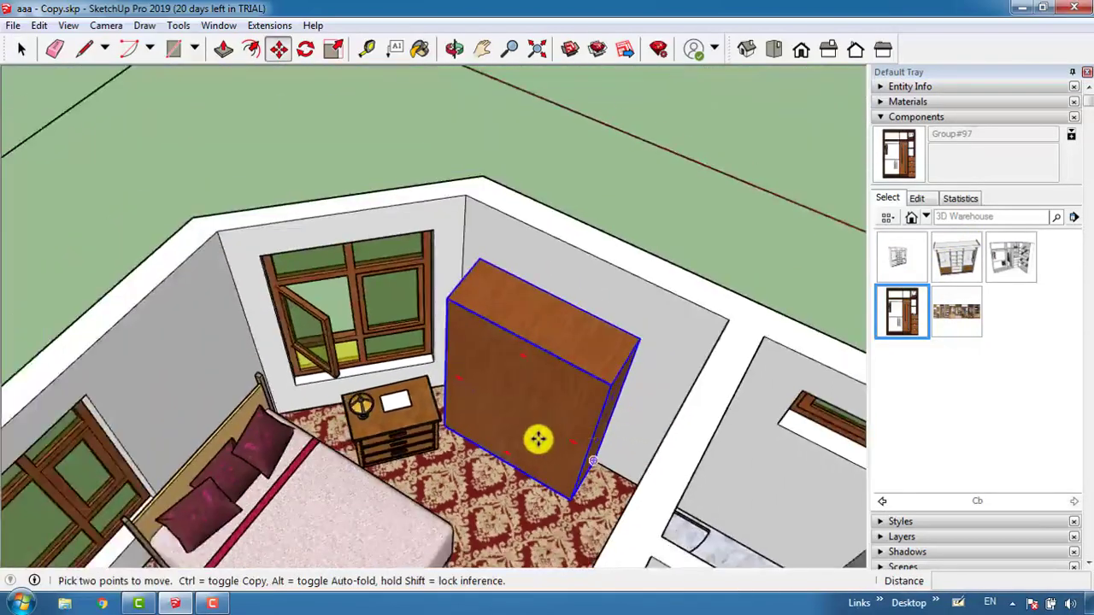
pyautogui.scroll(4, 581, 320)
pyautogui.scroll(-2, 587, 314)
pyautogui.press('space')
pyautogui.scroll(-3, 544, 359)
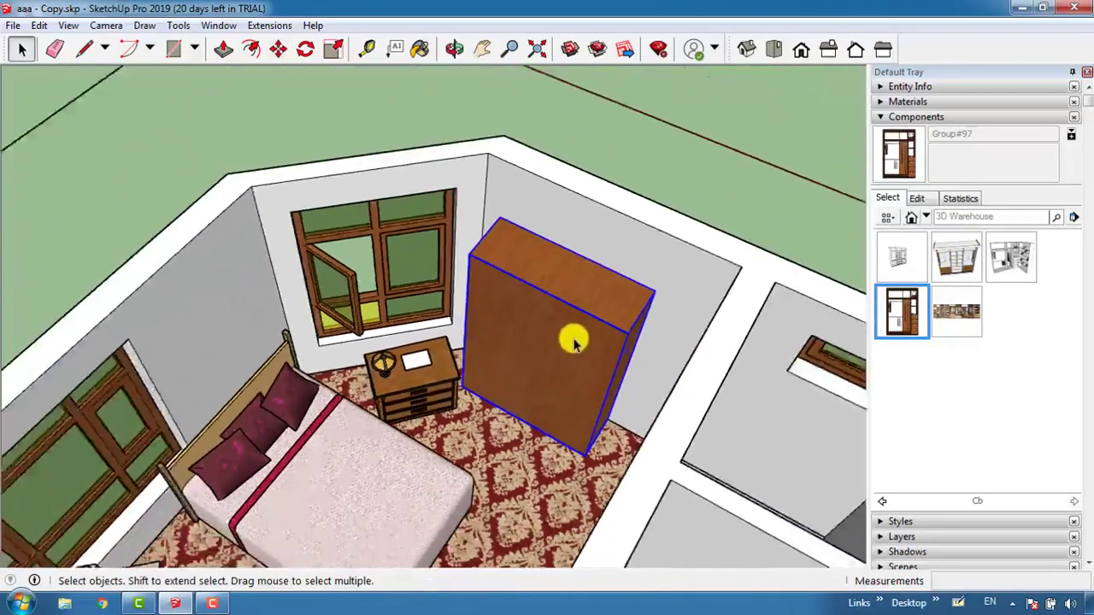
# - Flip the wardrobe along the component's green axis to turn its open front toward the room
pyautogui.scroll(3, 555, 342)
pyautogui.rightClick(528, 318)
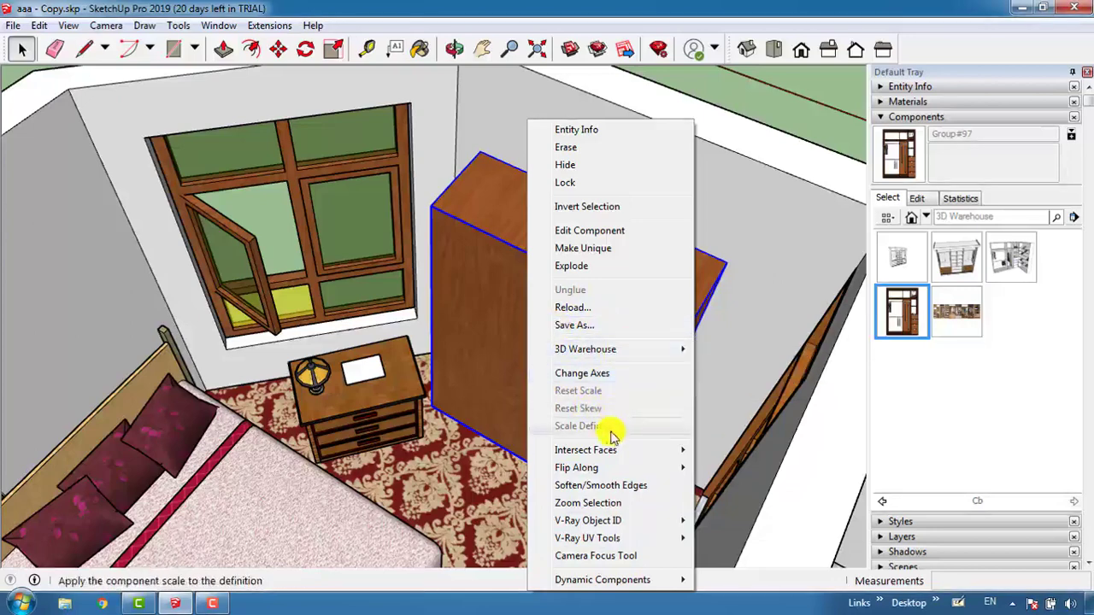
pyautogui.moveTo(634, 467)
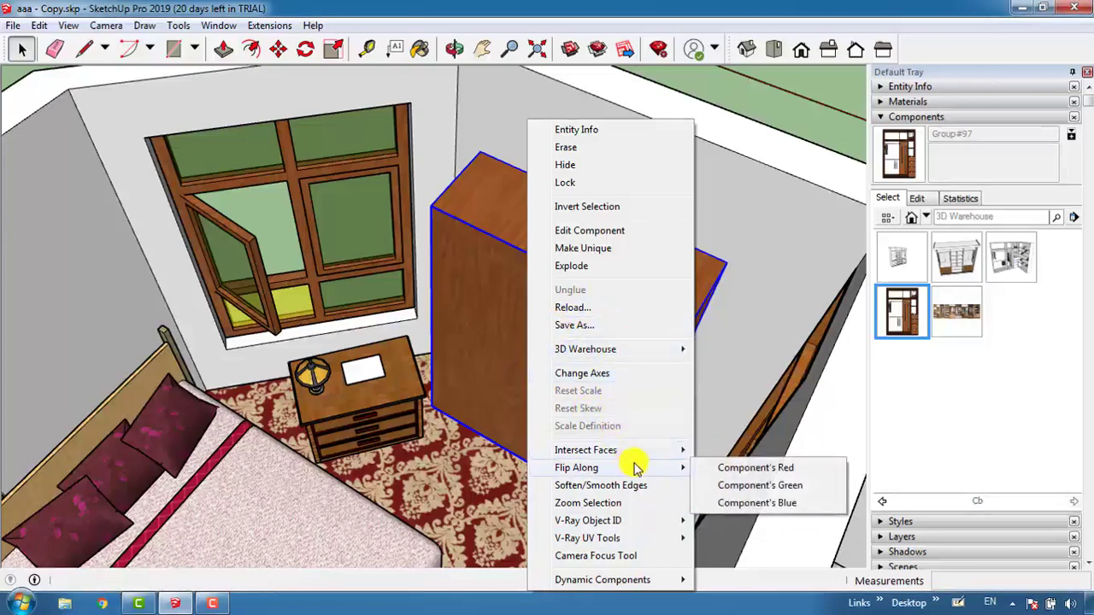
pyautogui.click(787, 485)
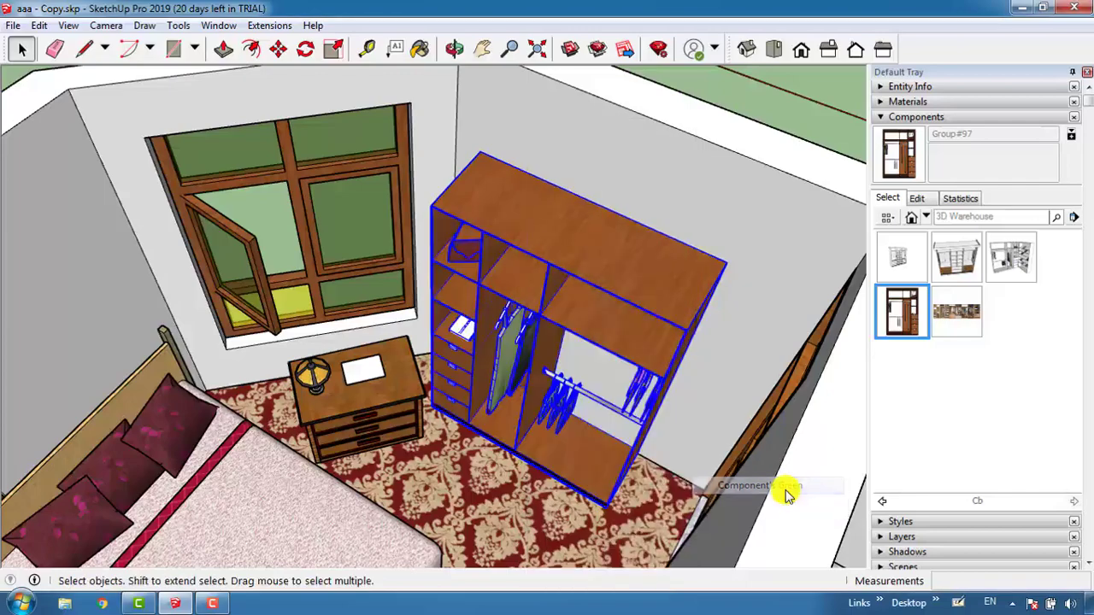
# - Examine the wardrobe's shelves, hanging clothes and drawers, and its position beside the chest of drawers
pyautogui.moveTo(660, 269); pyautogui.dragTo(586, 337, button='middle')
pyautogui.scroll(3, 586, 338)
pyautogui.scroll(-5, 630, 308)
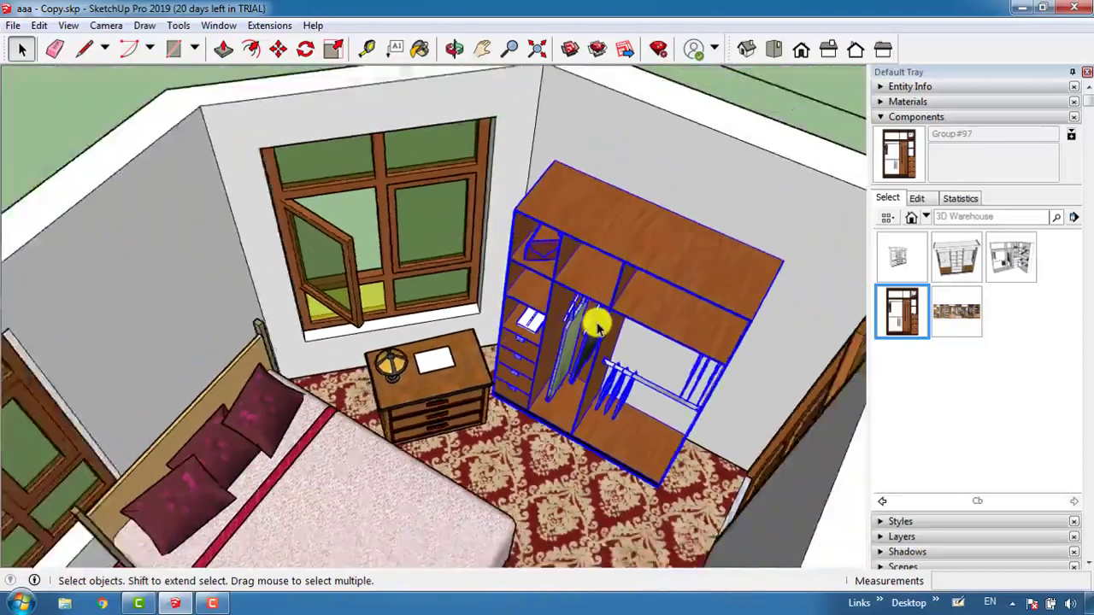
pyautogui.scroll(2, 593, 317)
pyautogui.scroll(2, 643, 323)
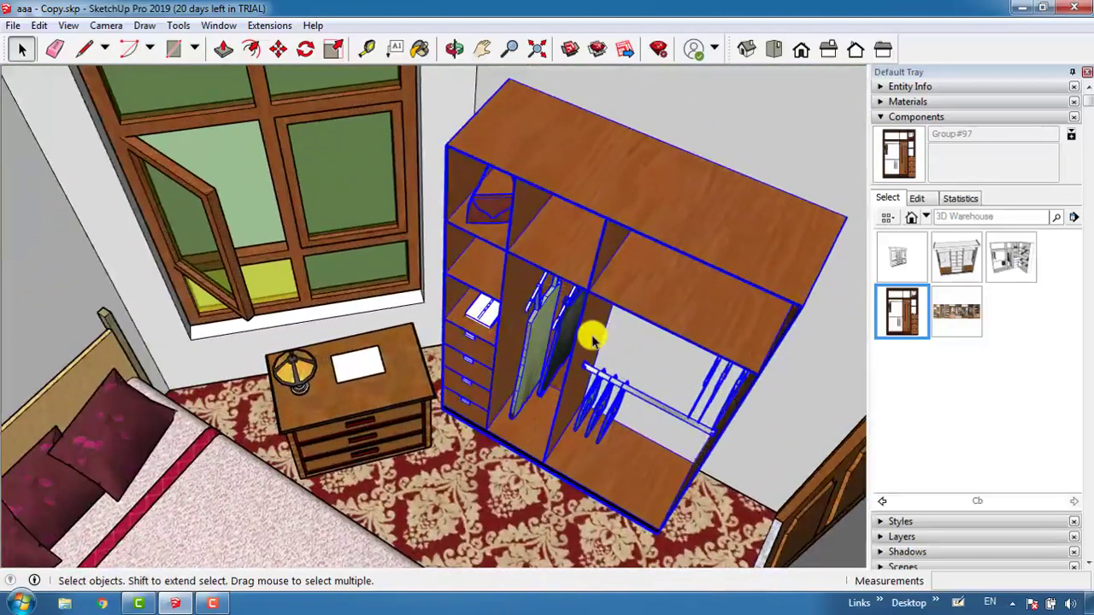
pyautogui.scroll(-3, 586, 276)
pyautogui.scroll(4, 593, 337)
pyautogui.scroll(-3, 593, 334)
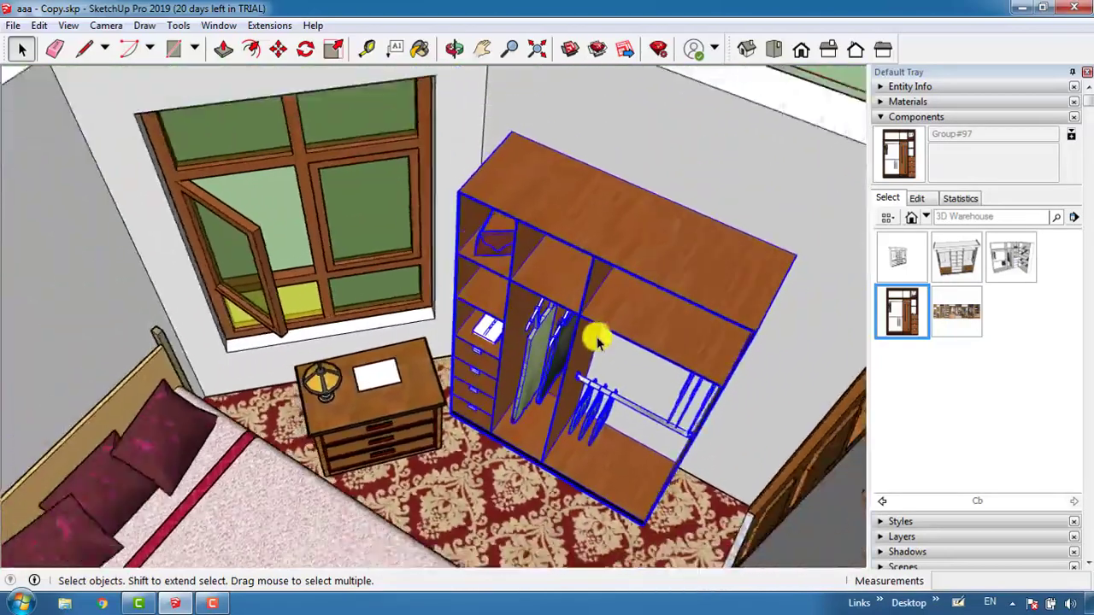
pyautogui.scroll(2, 528, 362)
pyautogui.scroll(2, 469, 385)
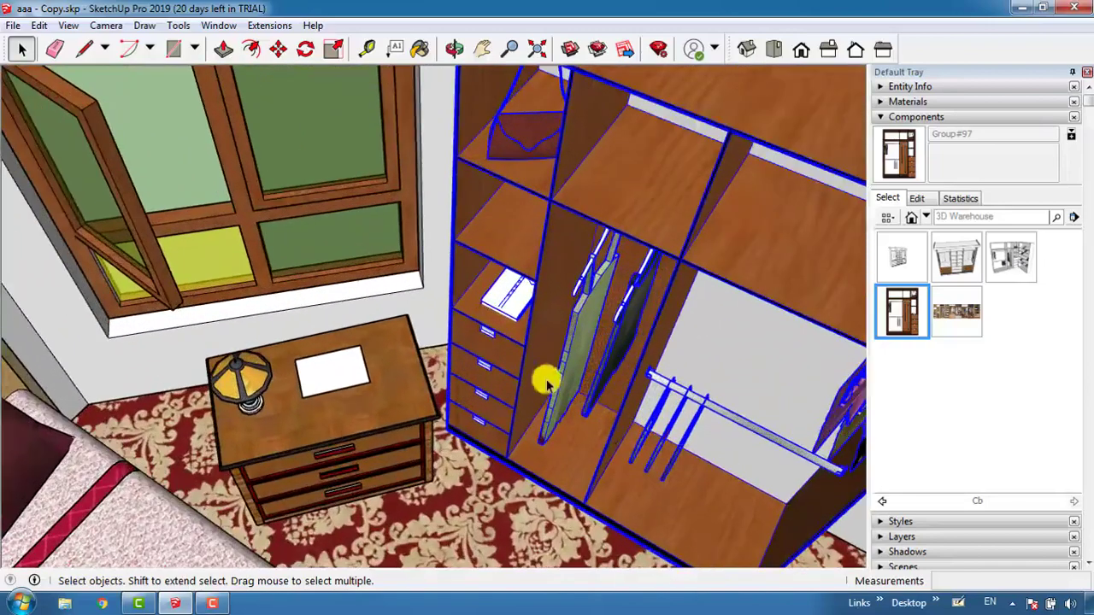
pyautogui.scroll(-3, 627, 281)
# - Flip the wardrobe along the component's red axis to put its drawers at the end away from the window
pyautogui.rightClick(647, 261)
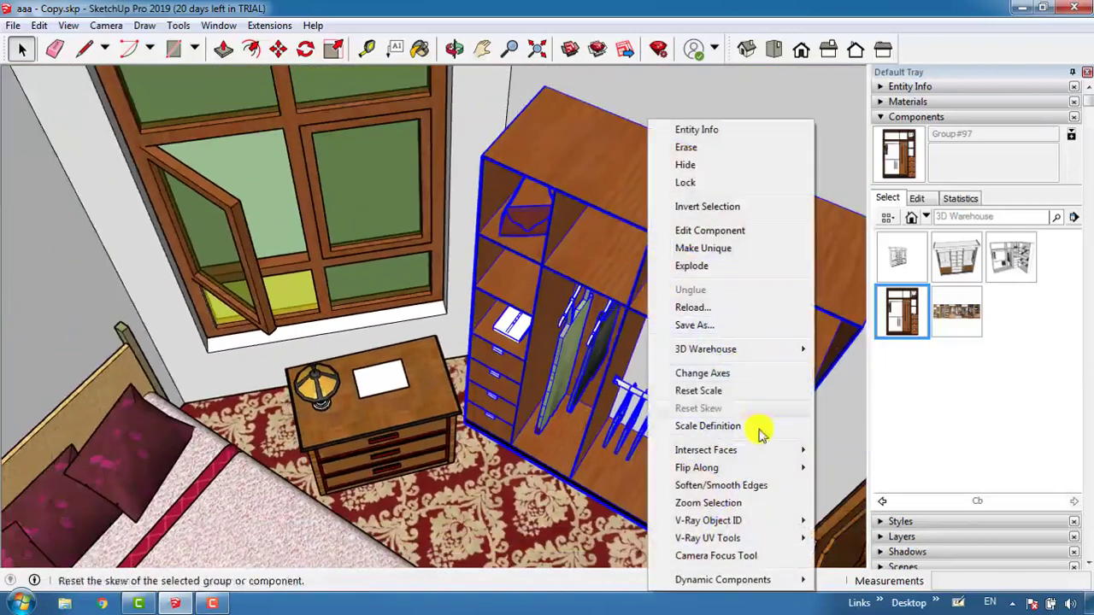
pyautogui.moveTo(775, 473)
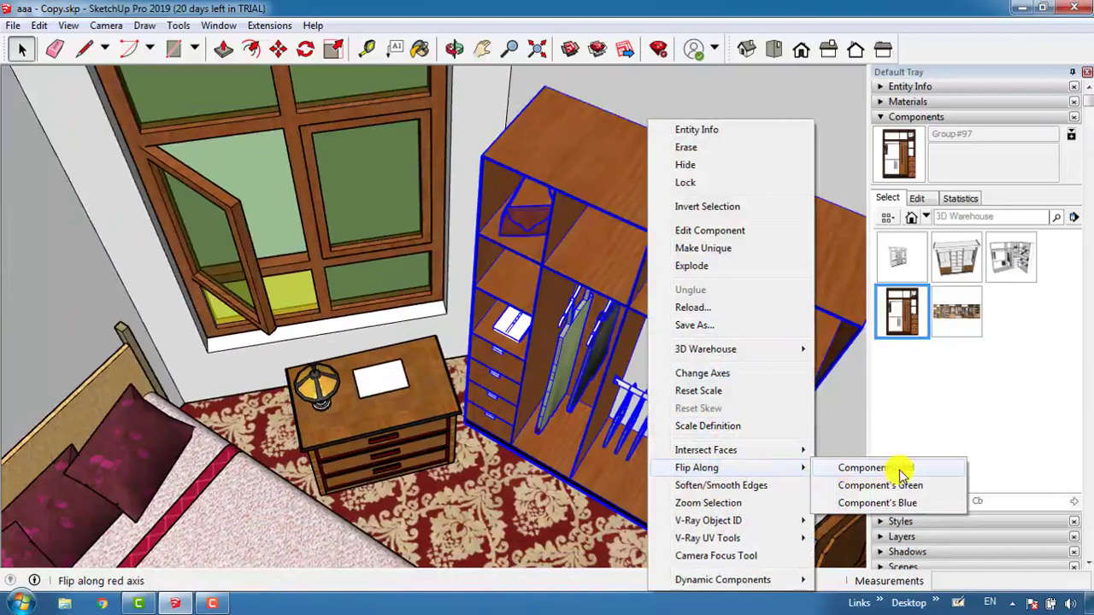
pyautogui.click(902, 470)
pyautogui.scroll(-4, 530, 325)
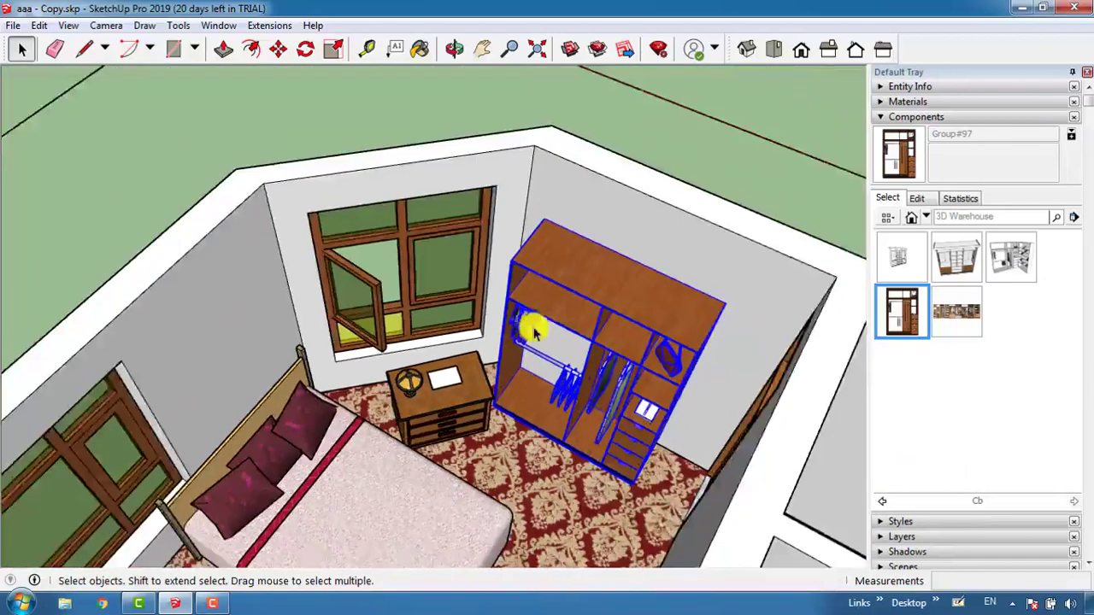
pyautogui.scroll(4, 564, 378)
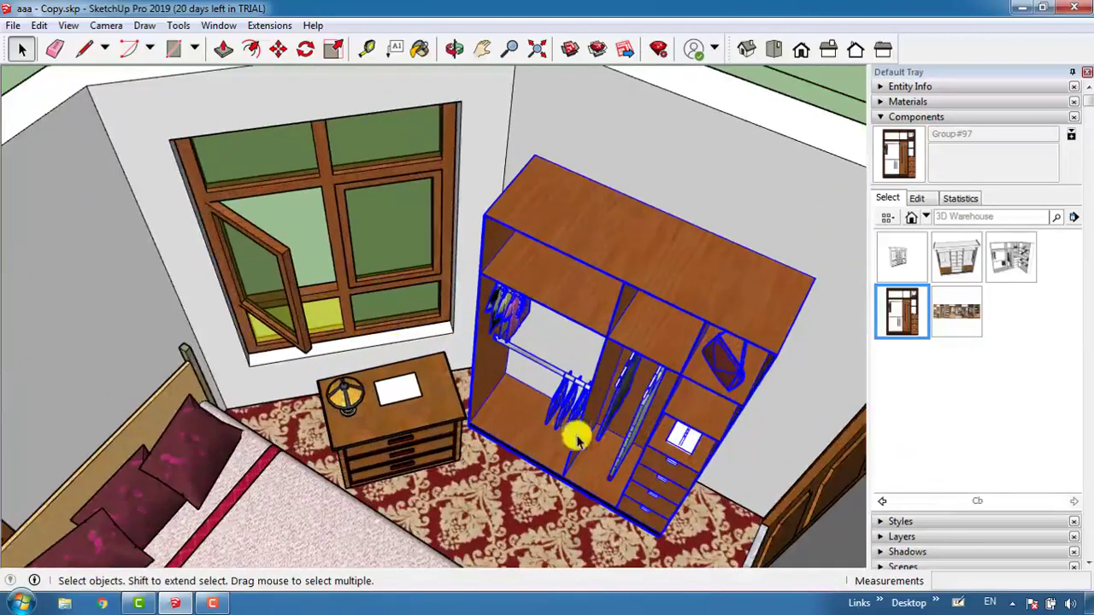
pyautogui.scroll(-2, 523, 378)
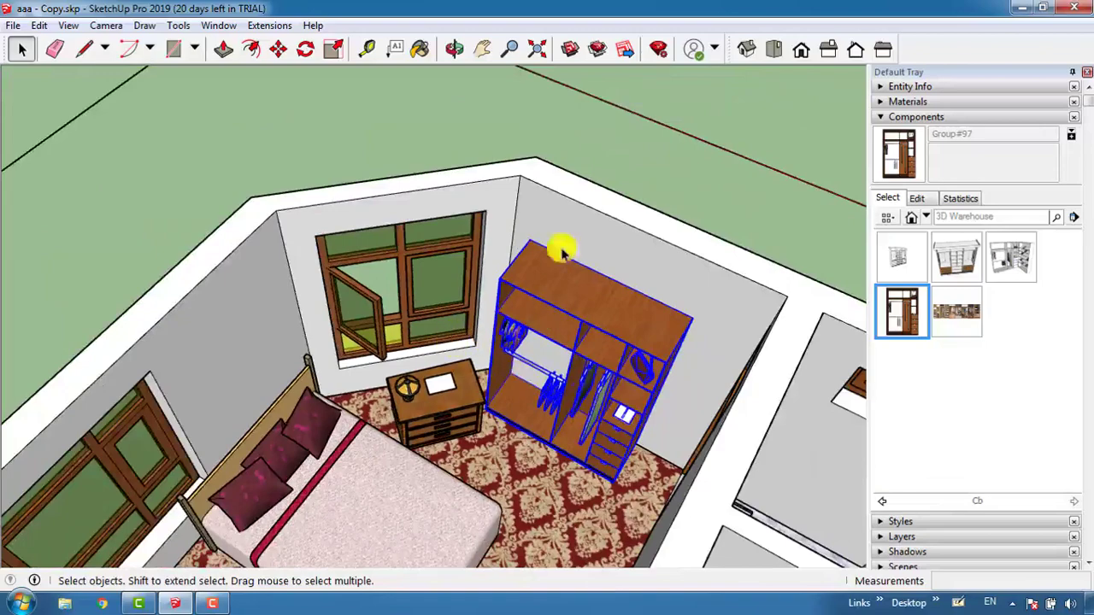
# - Deselect the wardrobe and examine how it fits along the wall next to the window
pyautogui.scroll(5, 580, 342)
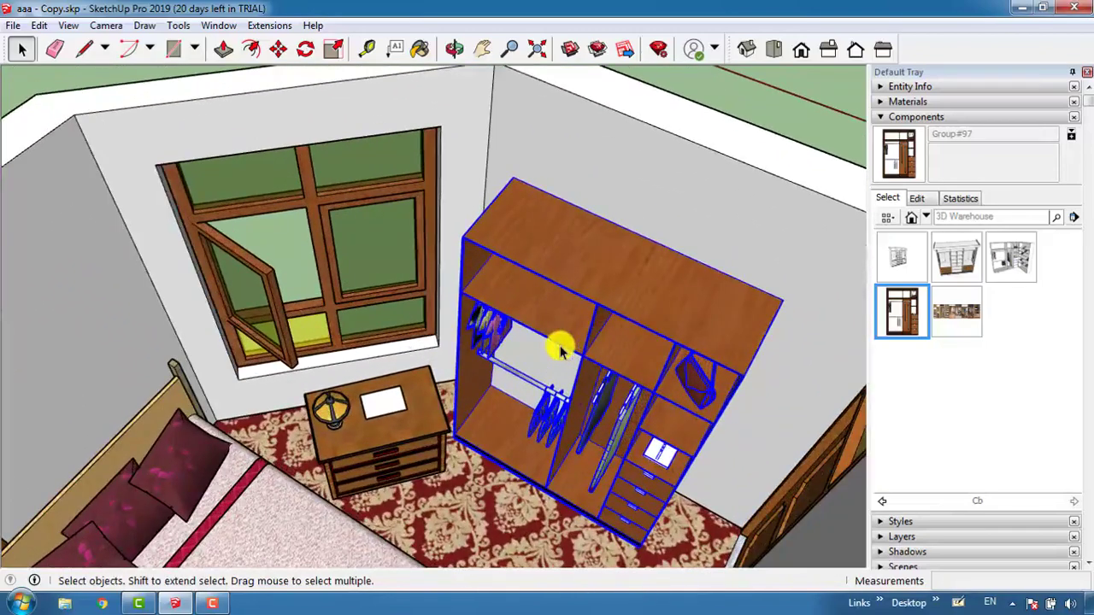
pyautogui.scroll(-3, 560, 351)
pyautogui.click(579, 164)
pyautogui.scroll(2, 520, 213)
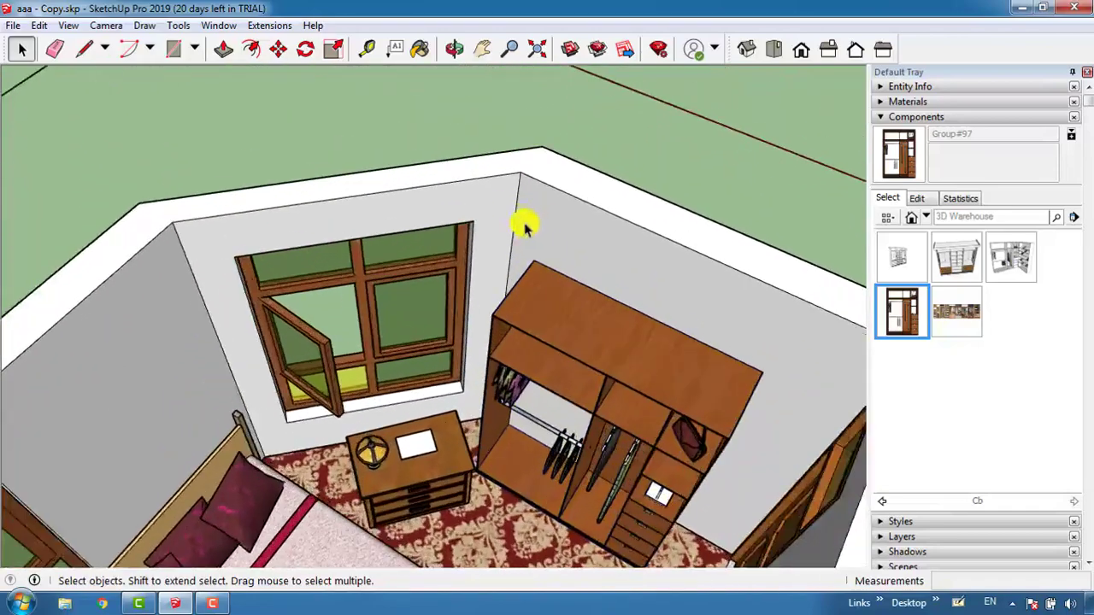
pyautogui.scroll(-2, 504, 325)
pyautogui.scroll(4, 444, 359)
pyautogui.scroll(-6, 416, 225)
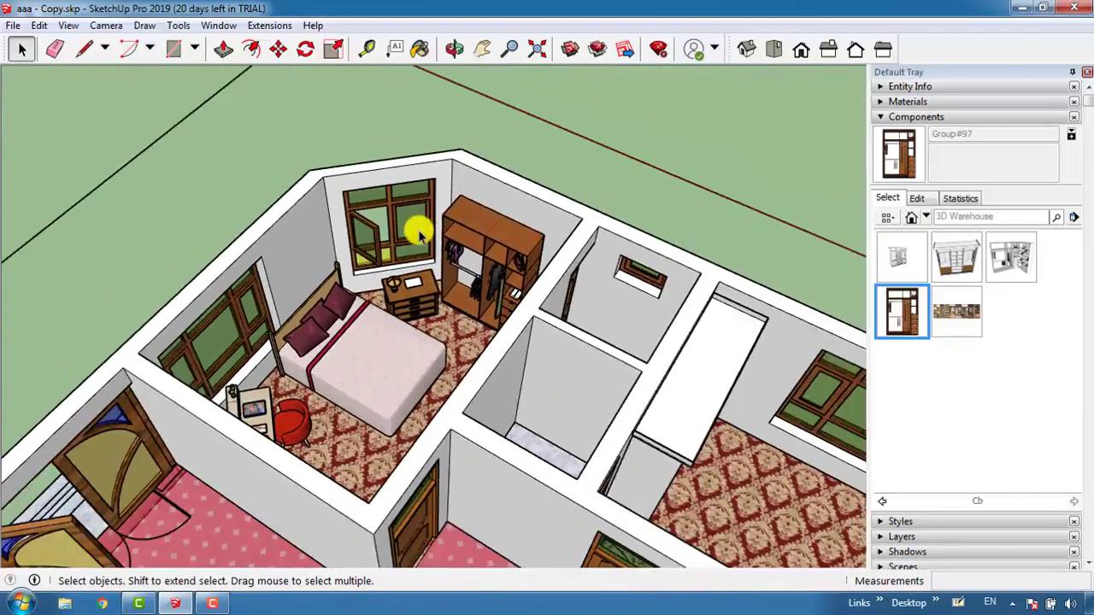
# - Examine the overall bedroom layout with bed, desk, chest of drawers and wardrobe from several angles
pyautogui.moveTo(418, 232)
pyautogui.mouseDown(button='middle')
pyautogui.moveTo(428, 222)
pyautogui.moveTo(464, 347)
pyautogui.moveTo(386, 357)
pyautogui.moveTo(346, 327)
pyautogui.moveTo(327, 368)
pyautogui.moveTo(356, 376)
pyautogui.moveTo(384, 356)
pyautogui.moveTo(368, 359)
pyautogui.mouseUp(button='middle')
pyautogui.scroll(8, 288, 261)
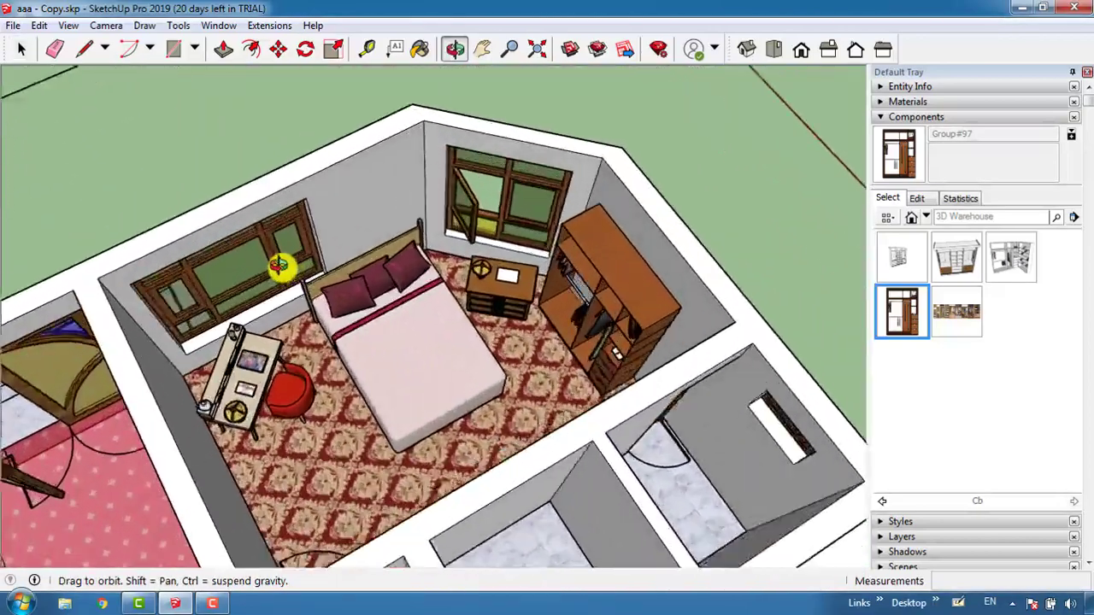
pyautogui.scroll(-4, 303, 309)
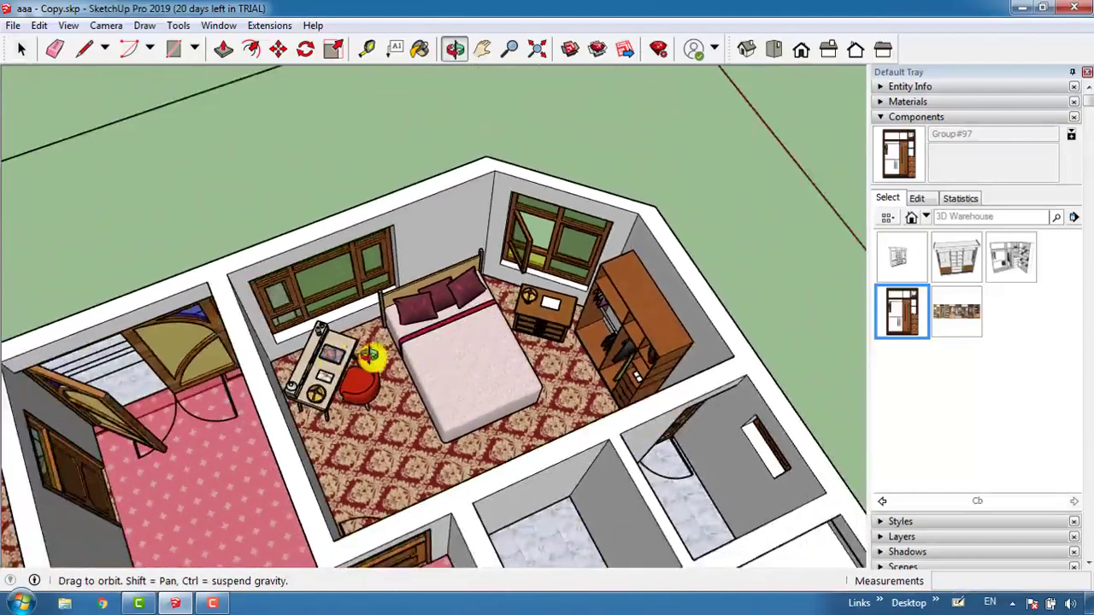
pyautogui.scroll(6, 411, 286)
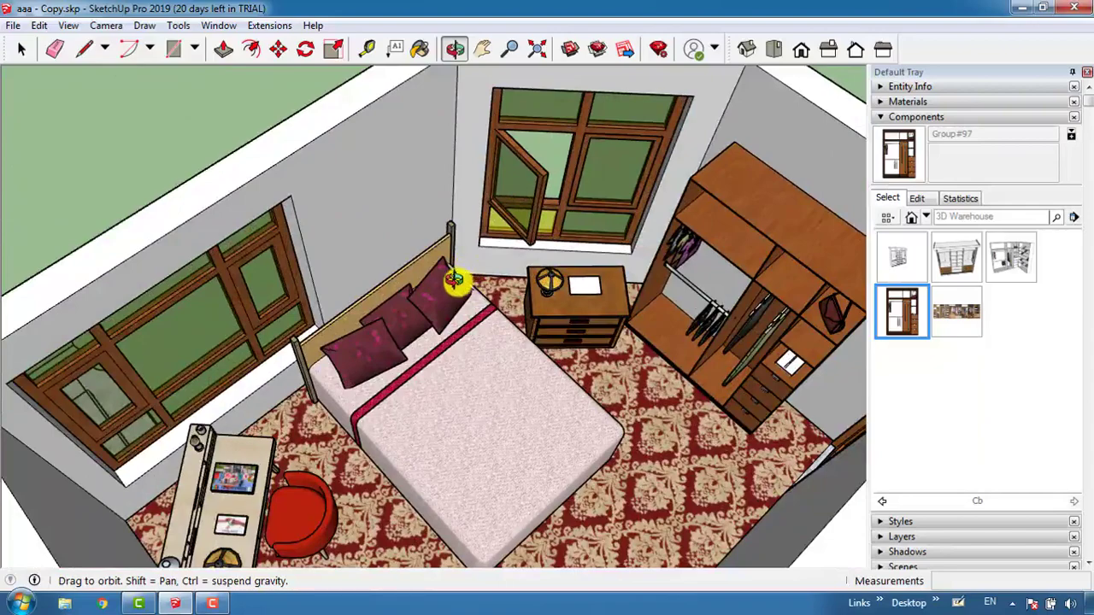
pyautogui.scroll(-6, 456, 280)
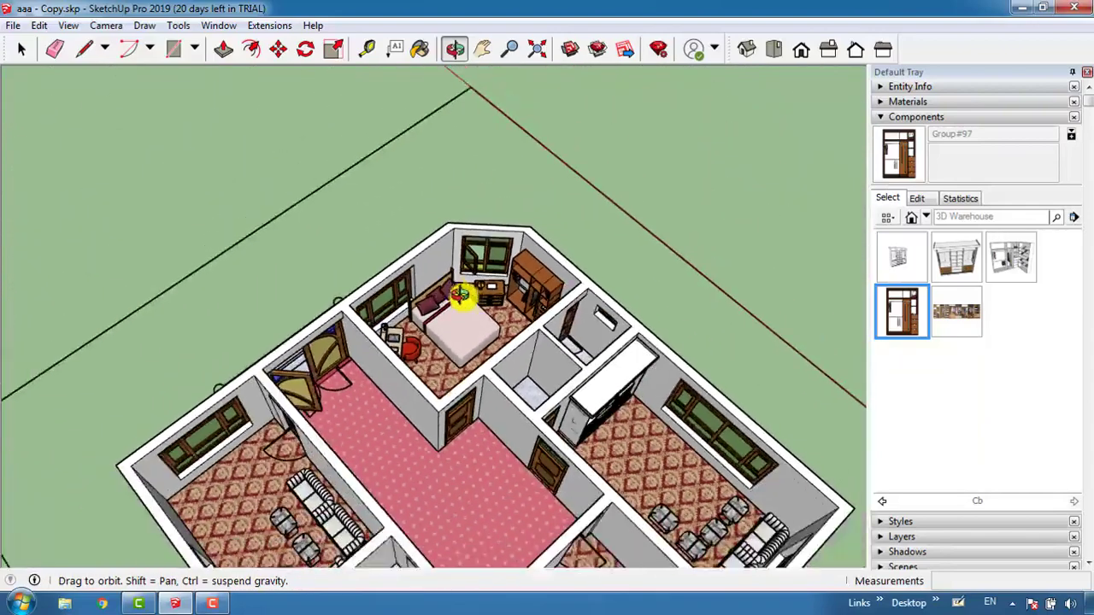
pyautogui.scroll(3, 494, 327)
pyautogui.scroll(-8, 475, 317)
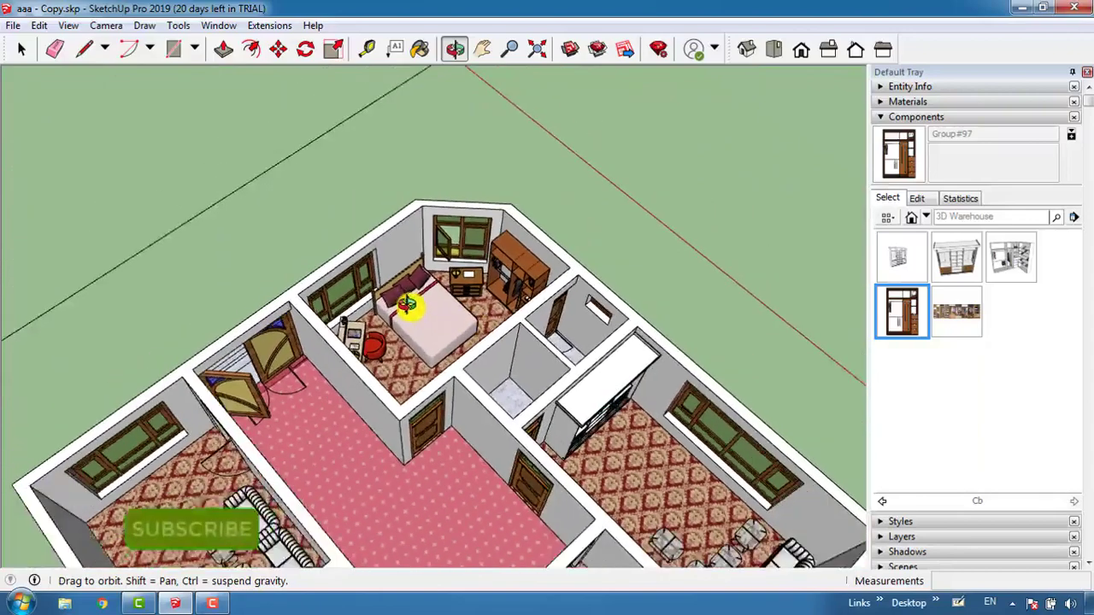
# - Look over both floor plans of the house model and return to the furnished bedroom
pyautogui.scroll(-4, 342, 307)
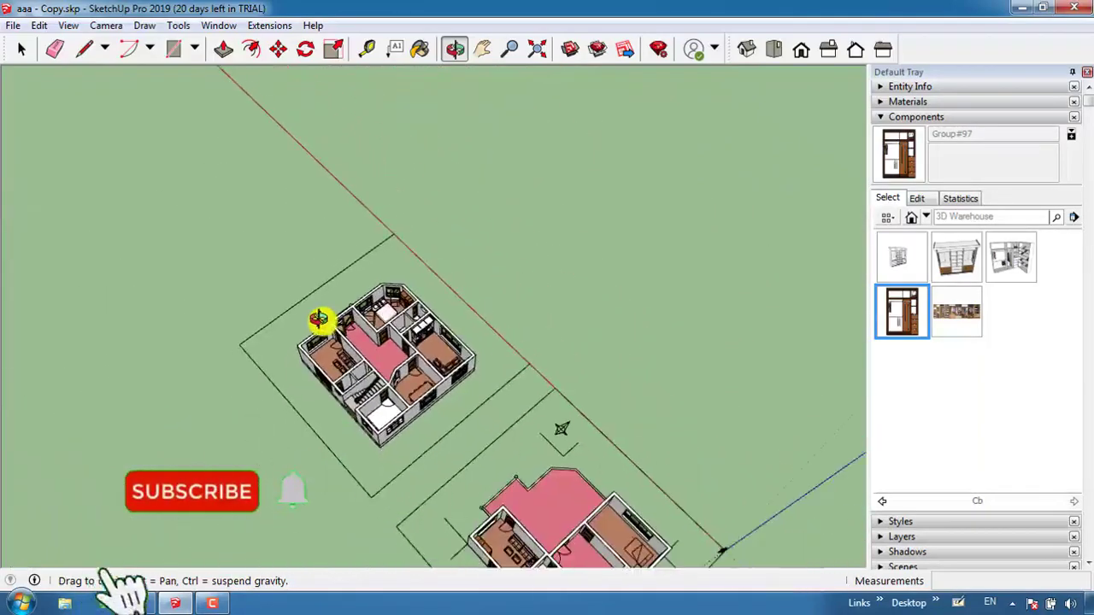
pyautogui.scroll(4, 633, 513)
pyautogui.scroll(5, 615, 531)
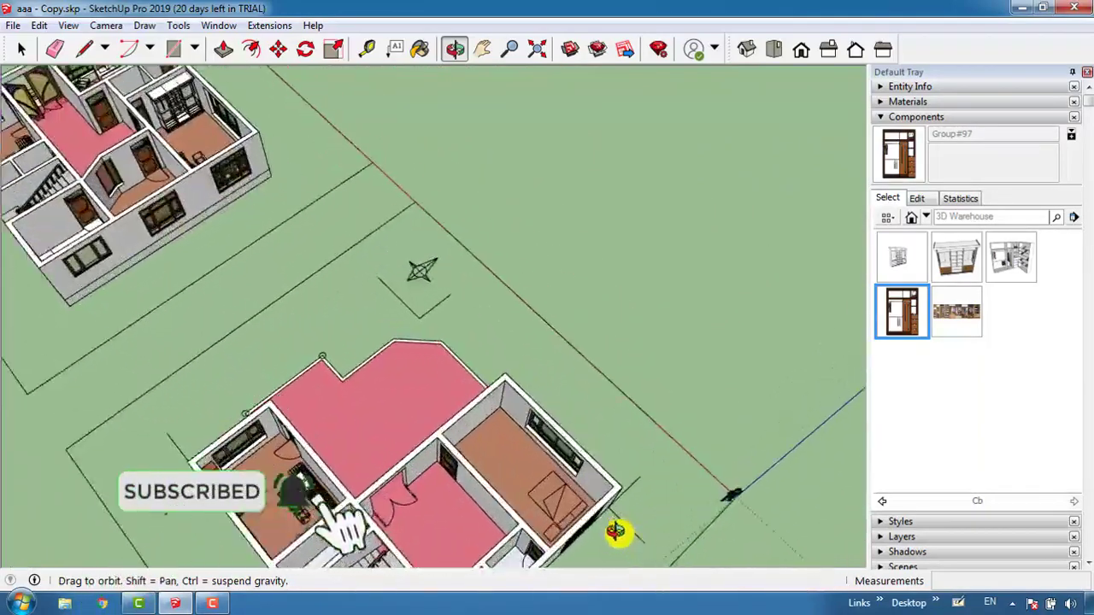
pyautogui.scroll(-4, 564, 513)
pyautogui.scroll(-3, 457, 453)
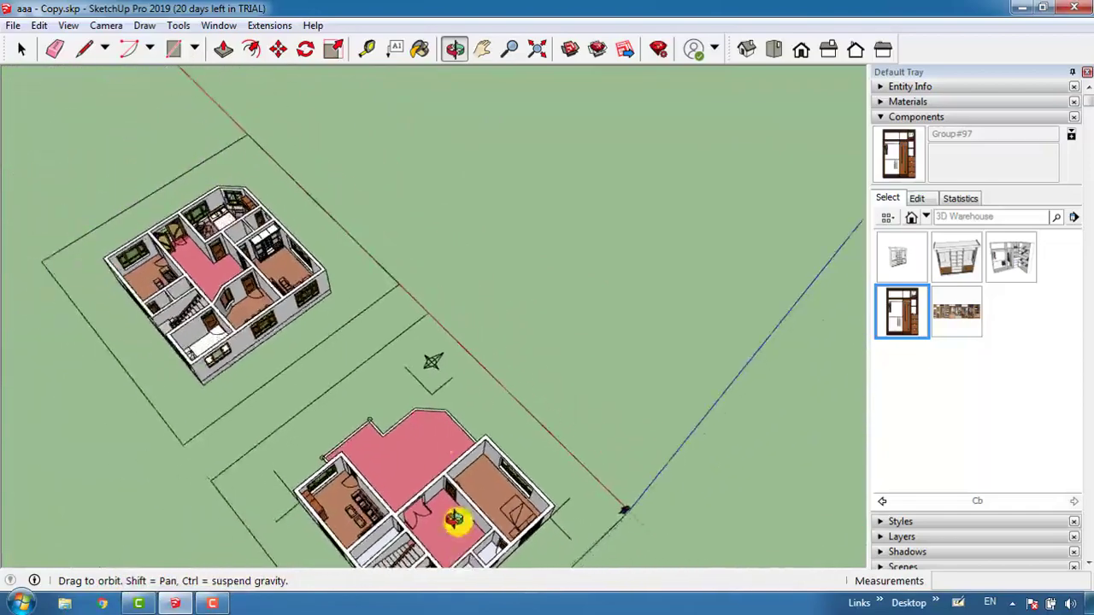
pyautogui.scroll(8, 183, 179)
pyautogui.scroll(6, 322, 359)
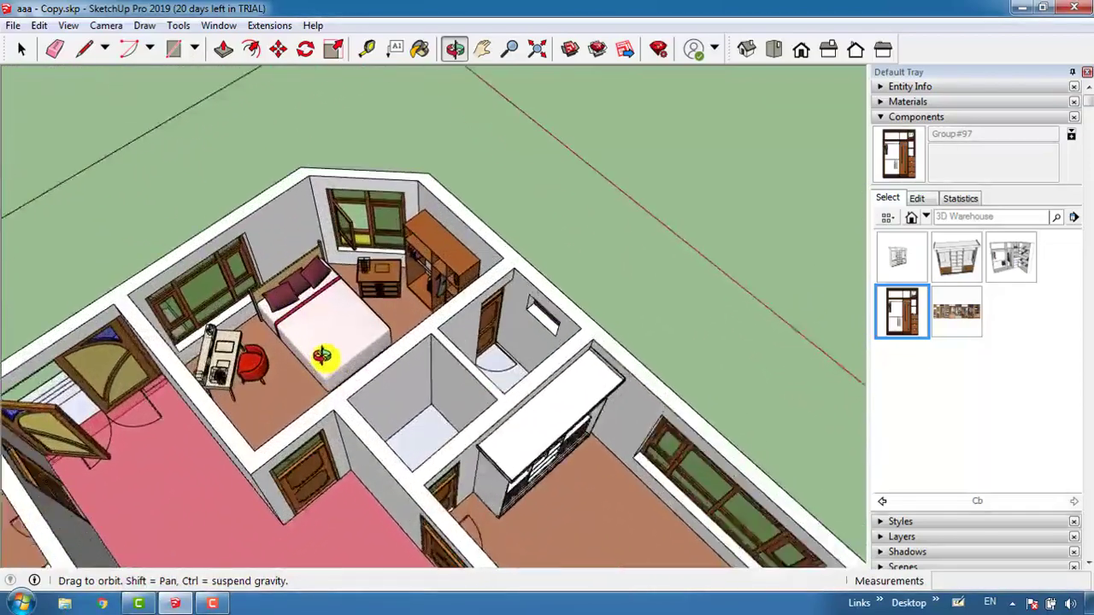
# - Select the king bed, study desk with chair, chest of drawers and wardrobe in the bedroom together
pyautogui.press('space')
pyautogui.scroll(3, 325, 321)
pyautogui.scroll(-2, 334, 329)
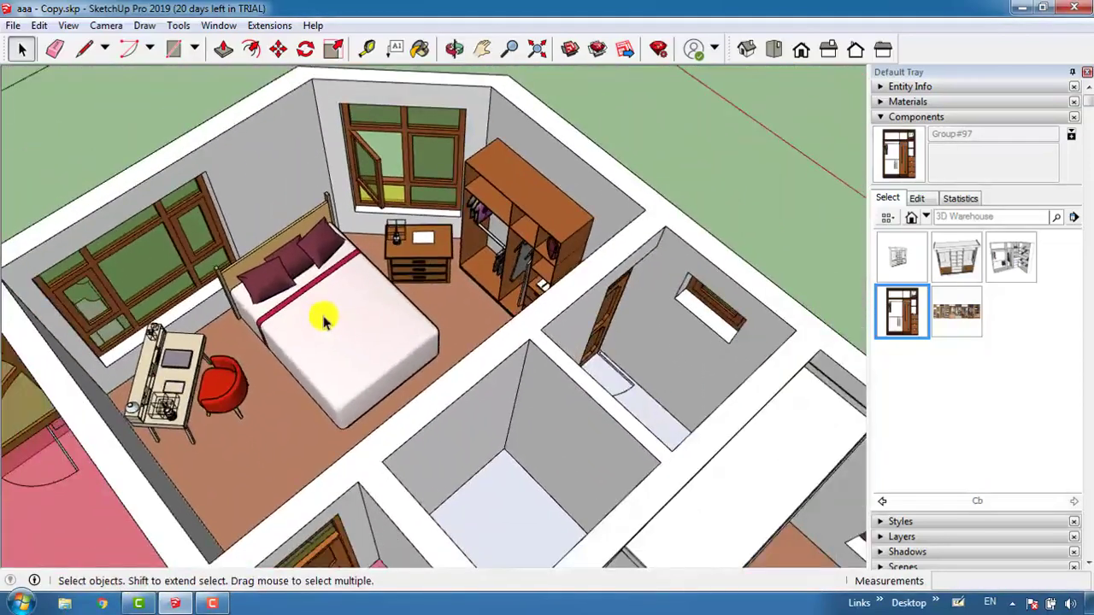
pyautogui.click(324, 321)
pyautogui.keyDown('shift'); pyautogui.click(160, 368); pyautogui.keyUp('shift')
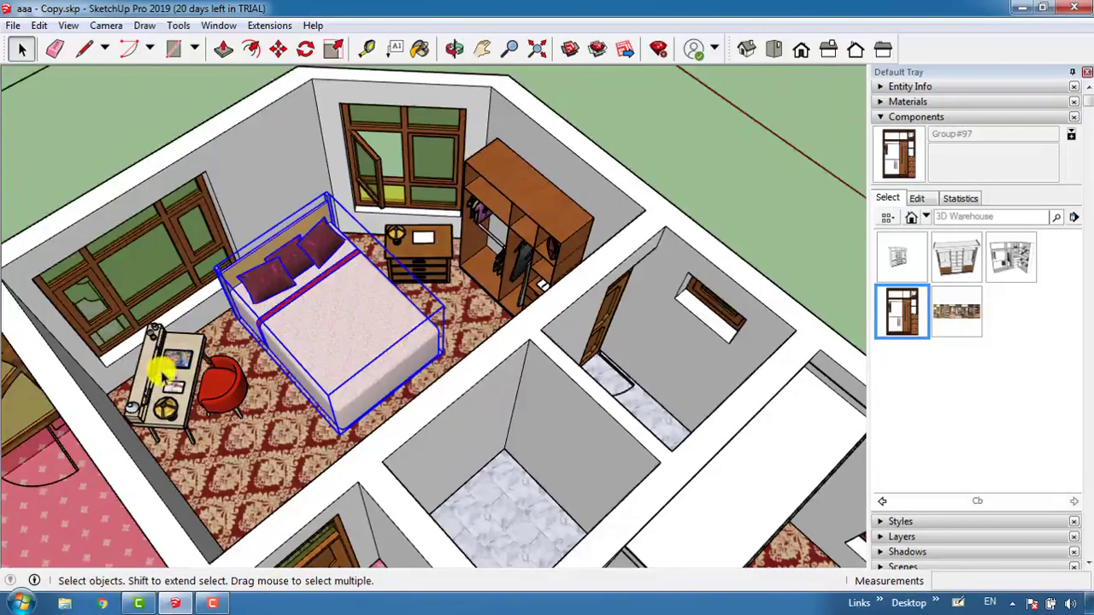
pyautogui.keyDown('shift'); pyautogui.click(412, 234); pyautogui.keyUp('shift')
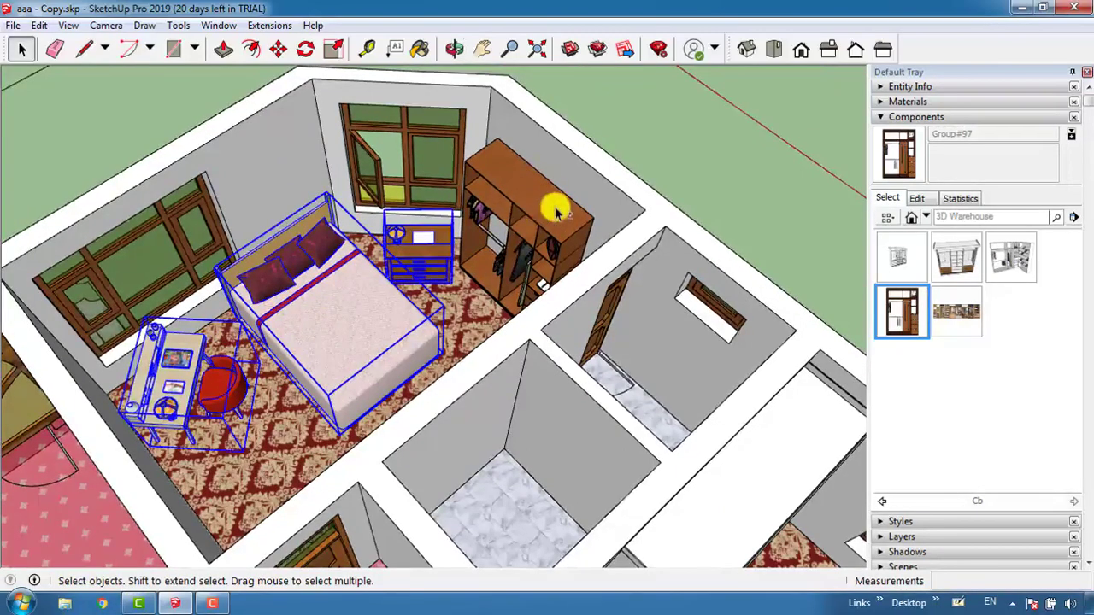
pyautogui.keyDown('shift'); pyautogui.click(528, 218); pyautogui.keyUp('shift')
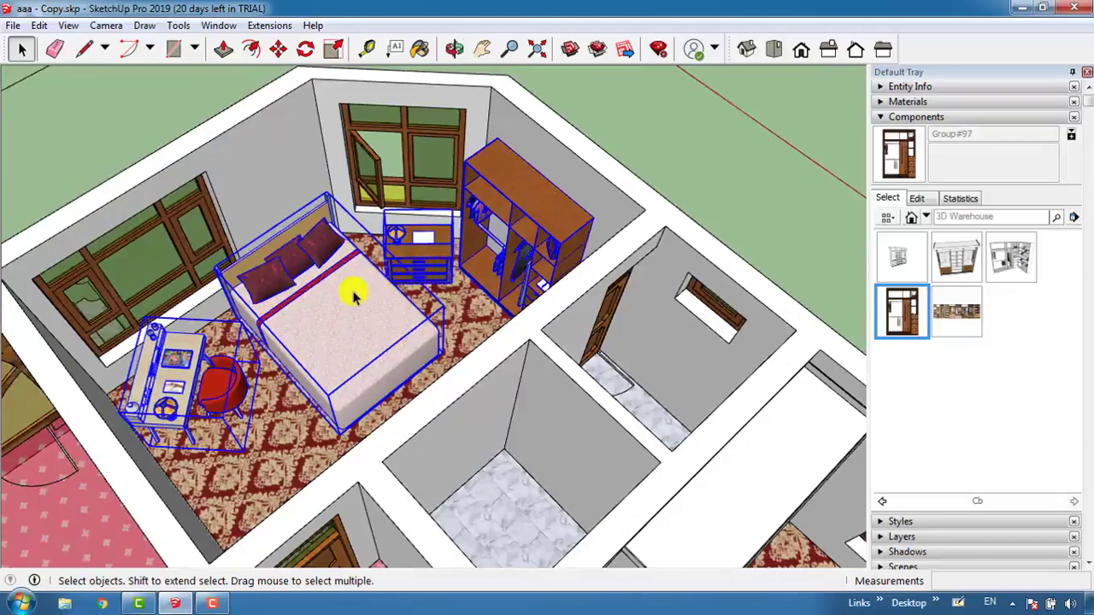
# - Copy the selected furniture from the bed's front floor corner into the long windowed bedroom of the second floor plan
pyautogui.scroll(4, 360, 427)
pyautogui.press('m')
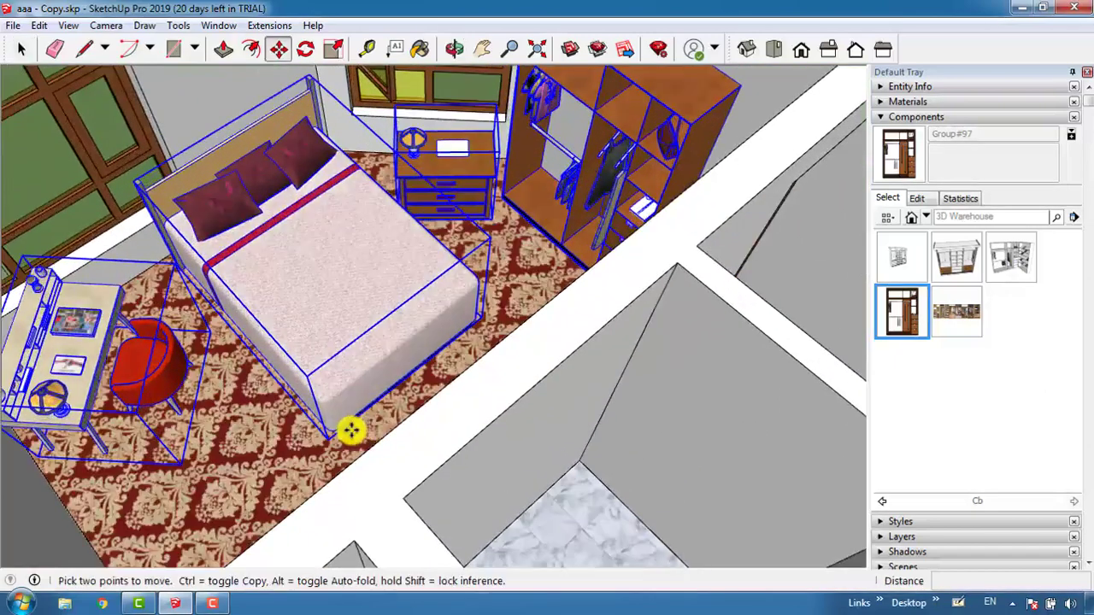
pyautogui.click(339, 418)
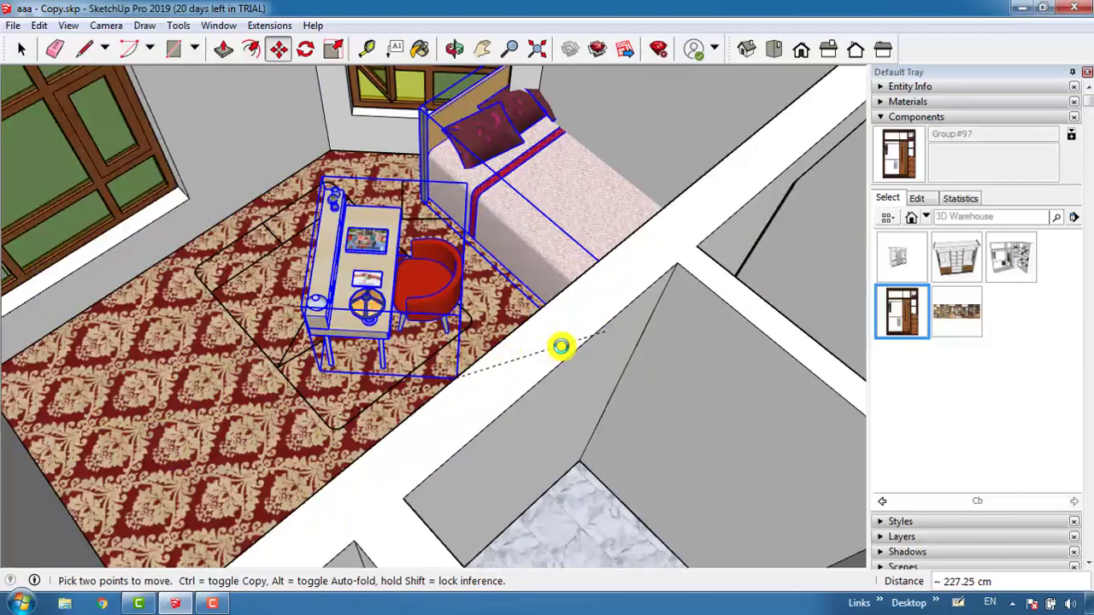
pyautogui.press('ctrl')
pyautogui.scroll(3, 590, 401)
pyautogui.scroll(-5, 590, 417)
pyautogui.scroll(2, 547, 414)
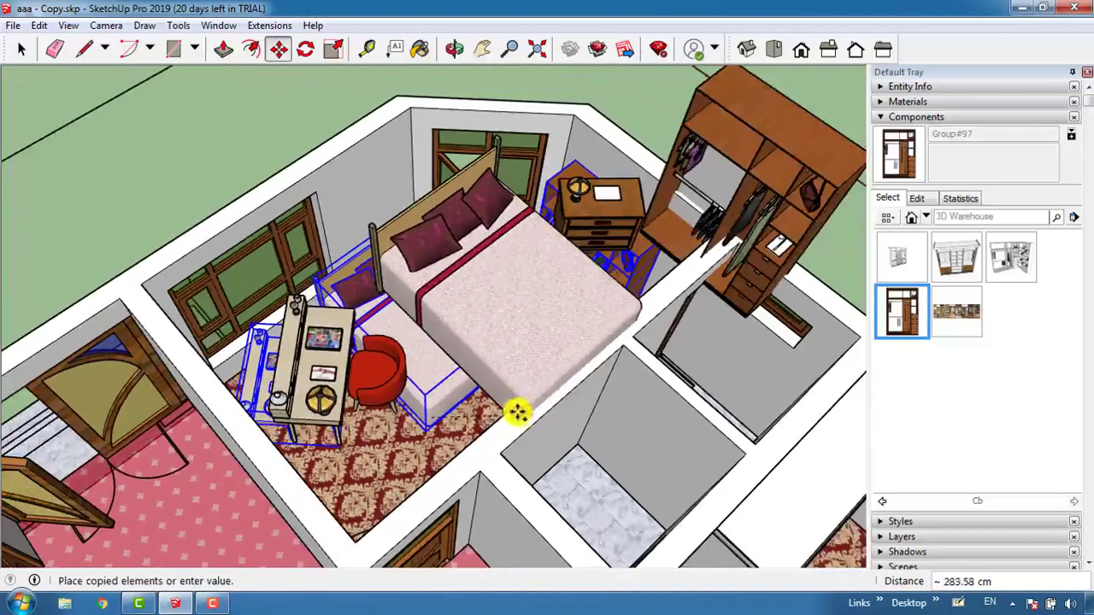
pyautogui.scroll(-8, 66, 384)
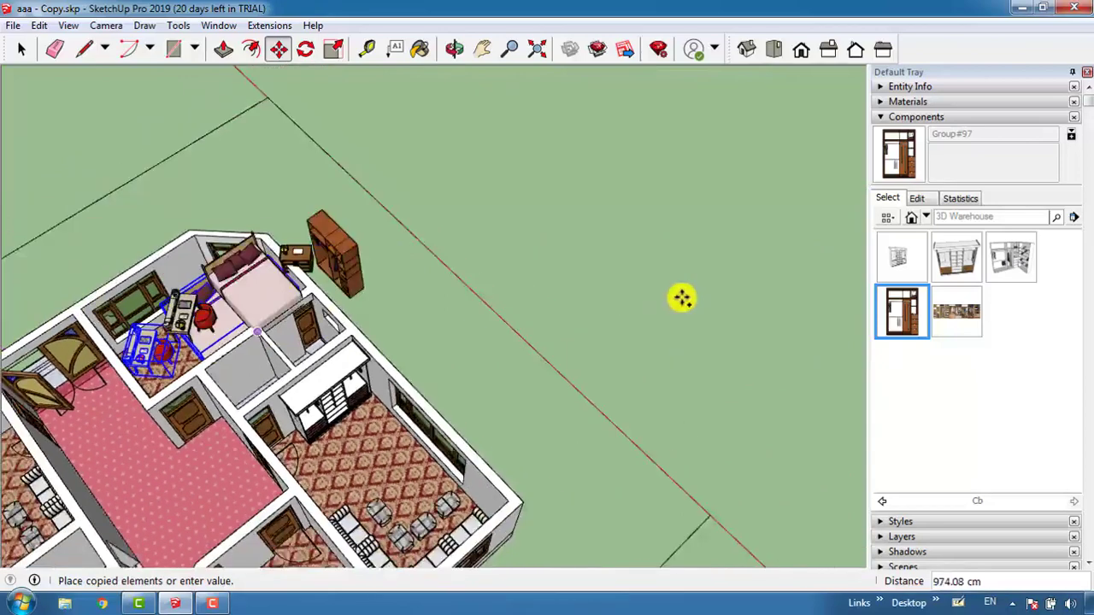
pyautogui.scroll(-6, 649, 290)
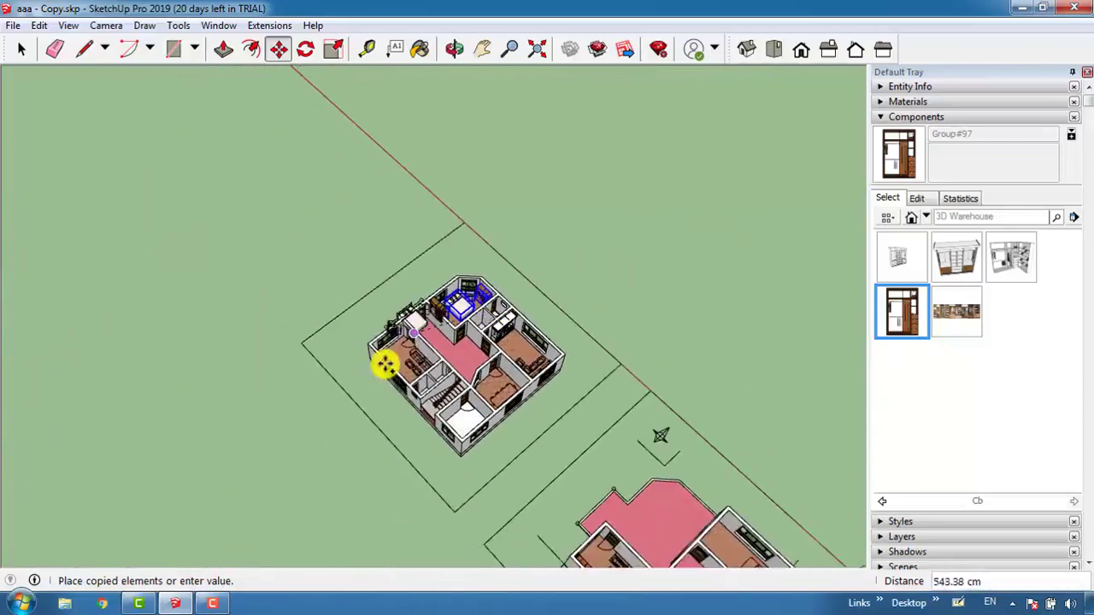
pyautogui.scroll(-1, 386, 365)
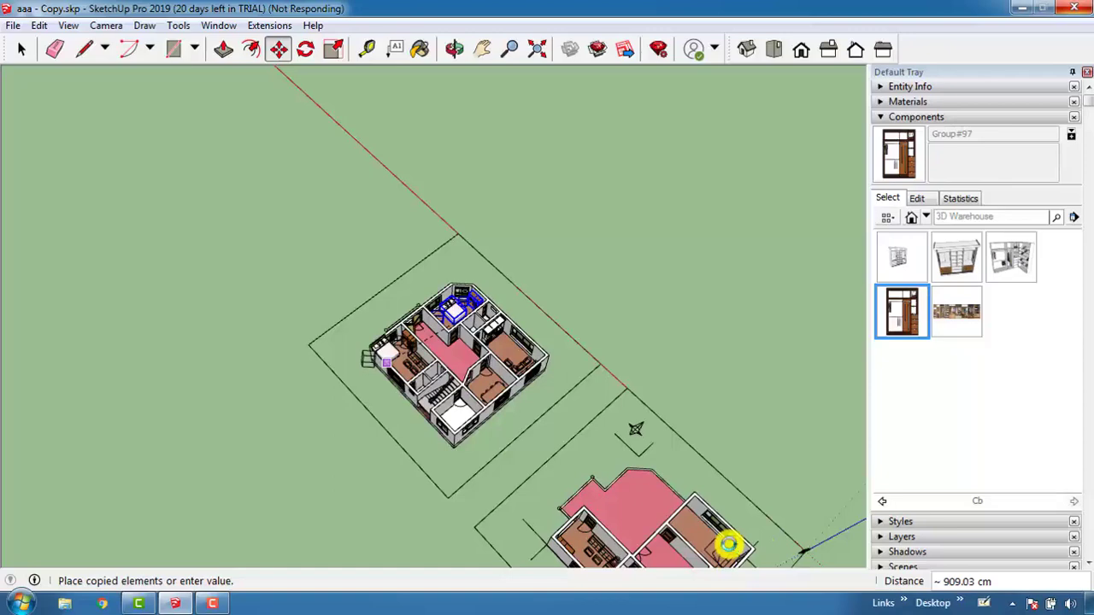
pyautogui.scroll(6, 728, 543)
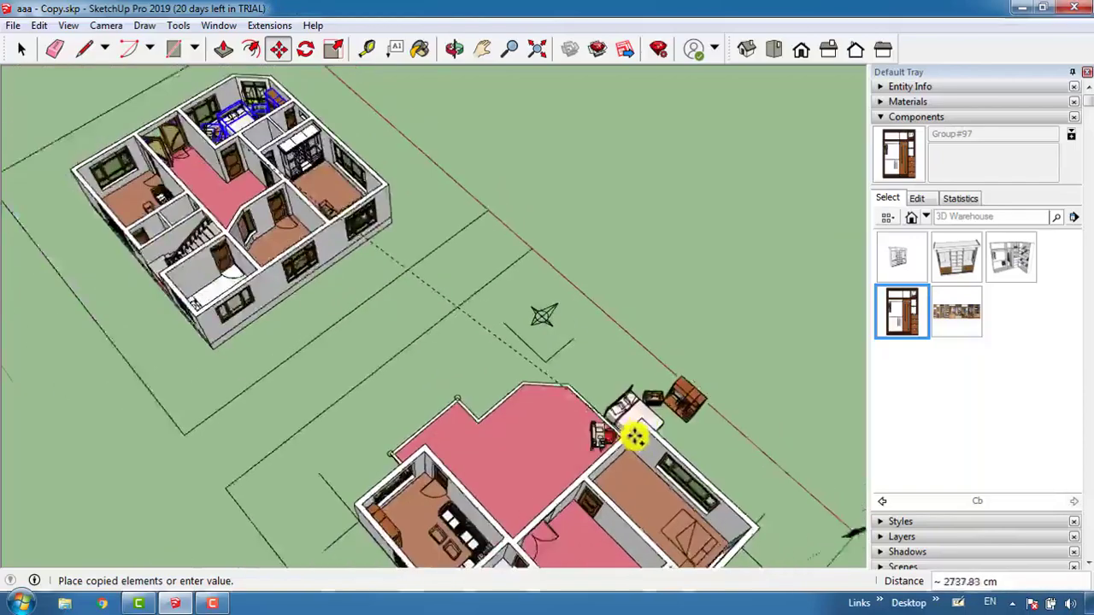
pyautogui.scroll(-3, 640, 508)
pyautogui.scroll(6, 647, 505)
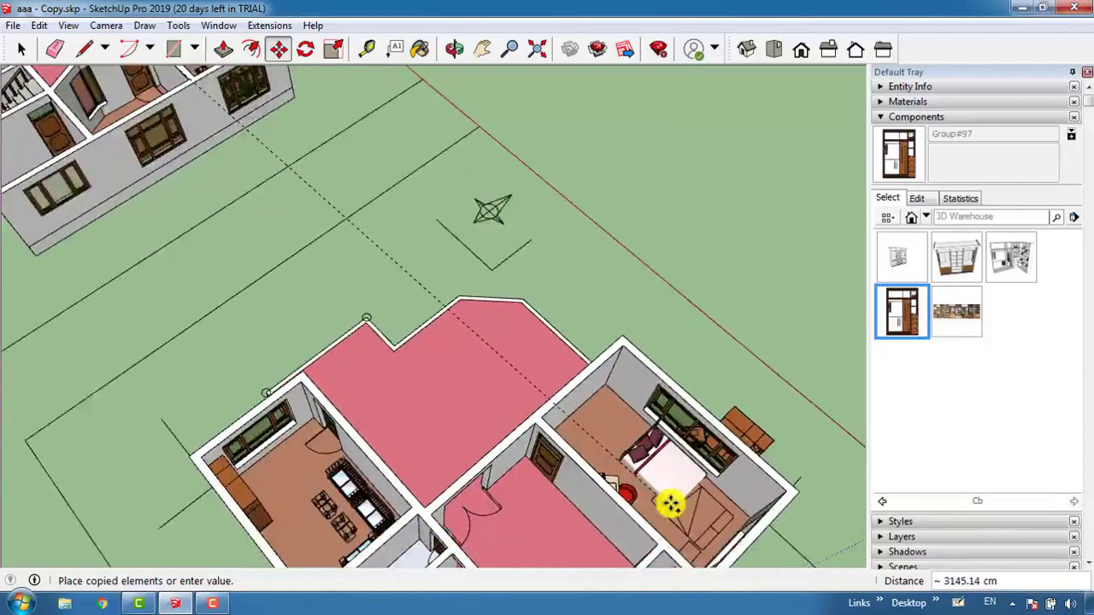
pyautogui.scroll(5, 669, 505)
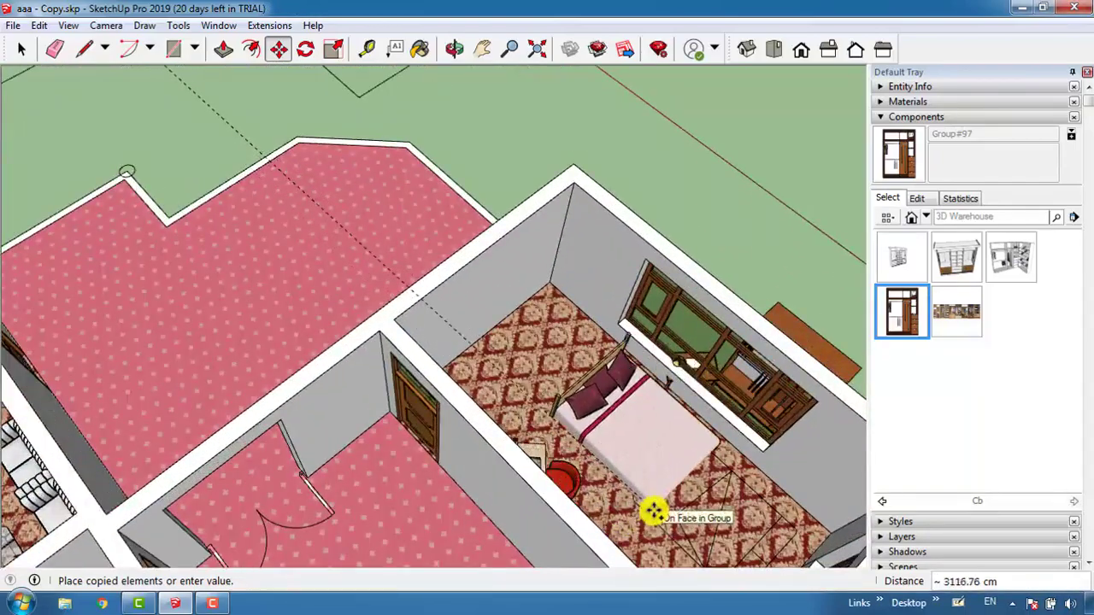
pyautogui.click(641, 515)
pyautogui.scroll(4, 649, 462)
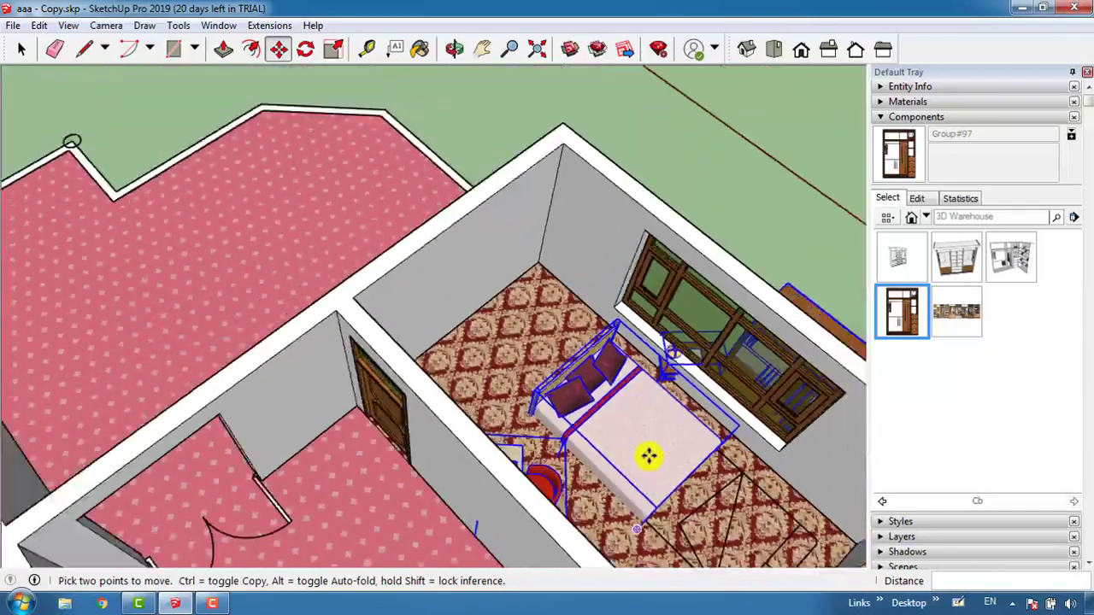
pyautogui.scroll(2, 649, 485)
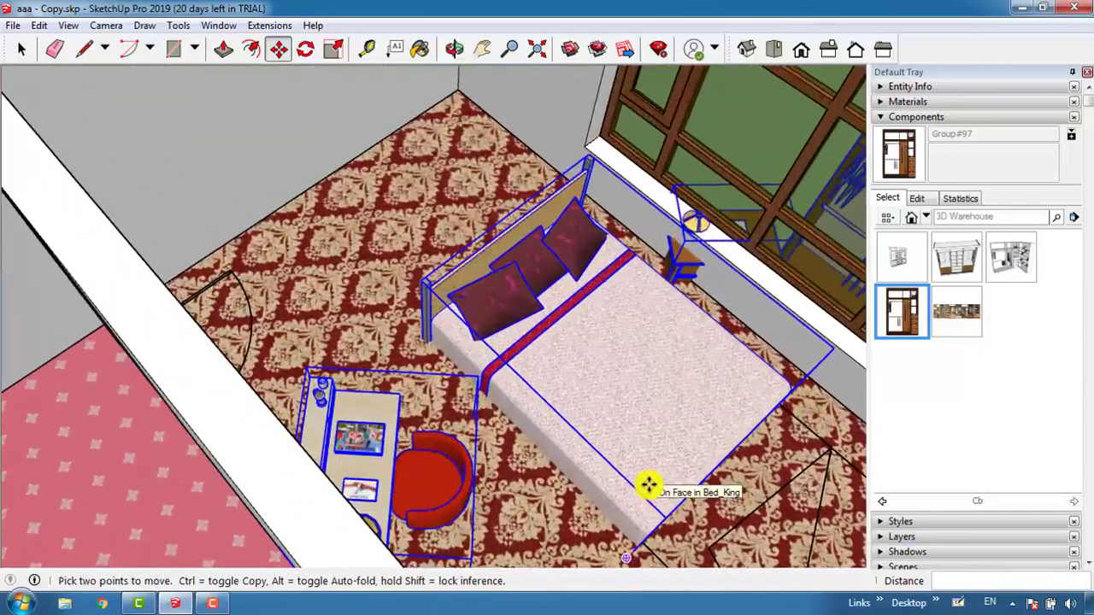
# - Select only the copied bed and flip it along the component's green axis
pyautogui.press('space')
pyautogui.scroll(-4, 556, 376)
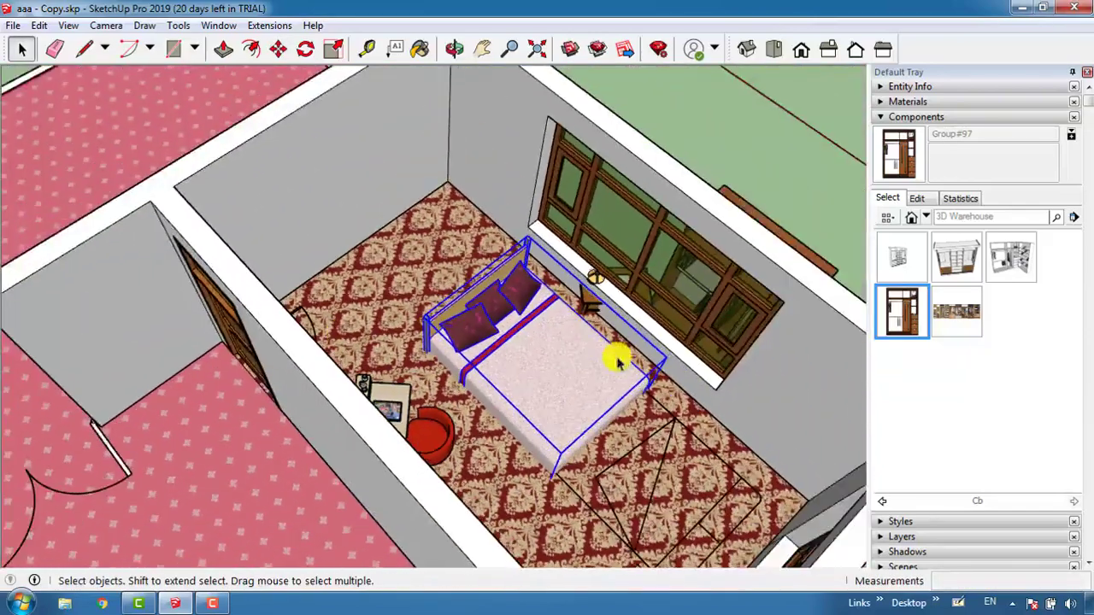
pyautogui.scroll(3, 552, 431)
pyautogui.scroll(4, 564, 444)
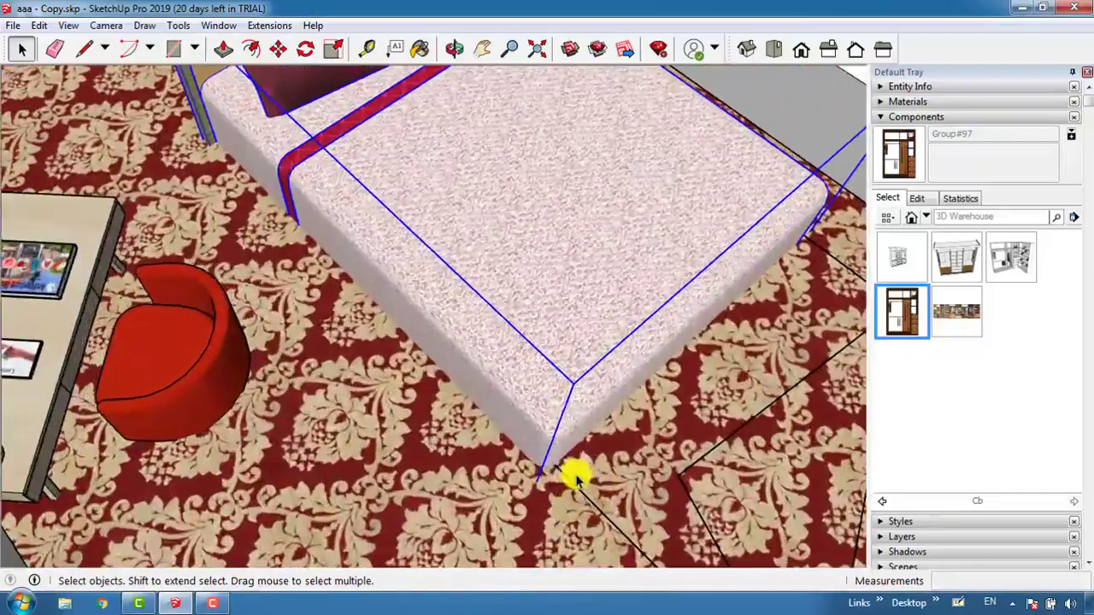
pyautogui.scroll(-2, 574, 472)
pyautogui.scroll(3, 556, 483)
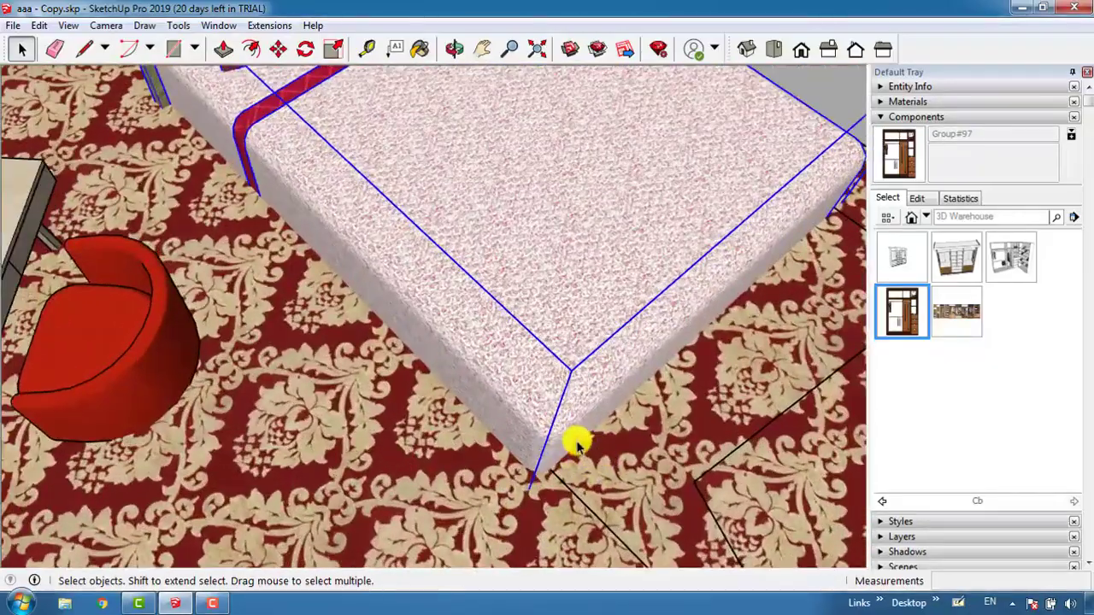
pyautogui.scroll(-5, 568, 453)
pyautogui.scroll(4, 513, 333)
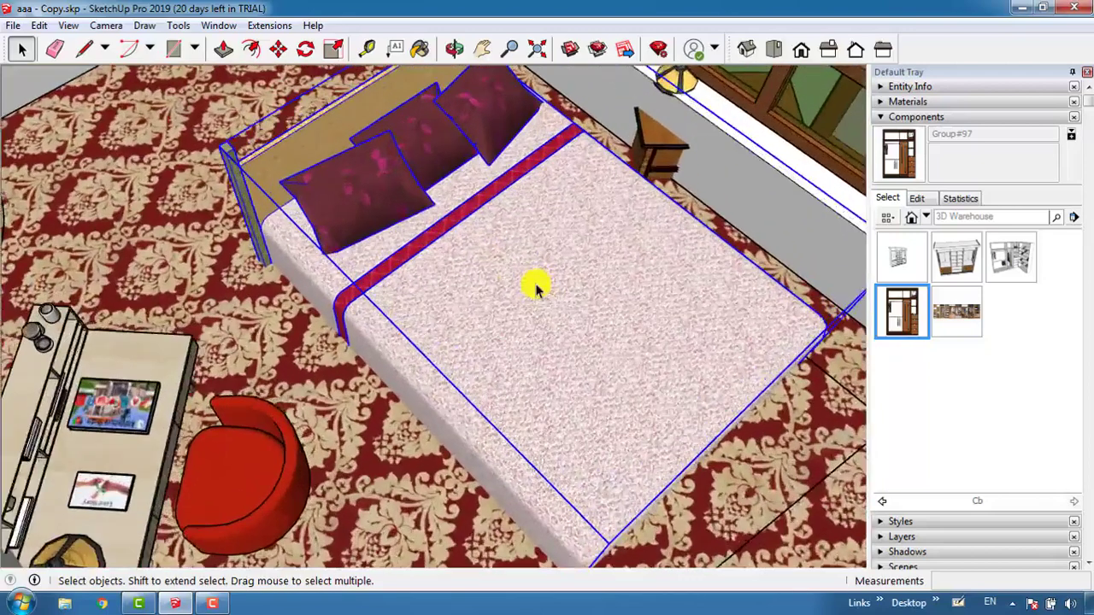
pyautogui.rightClick(506, 246)
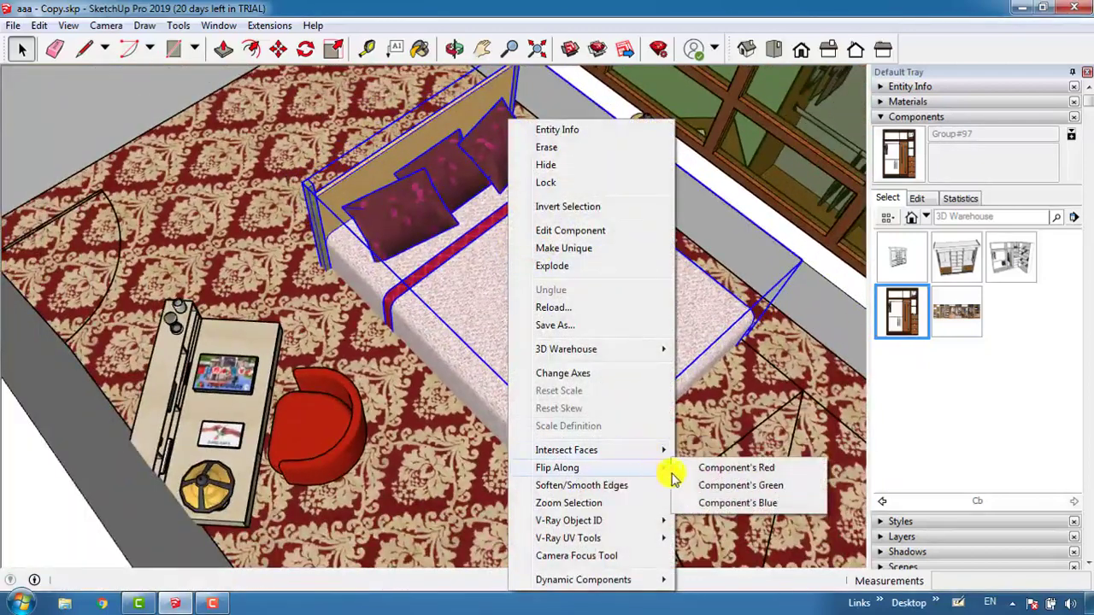
pyautogui.click(780, 485)
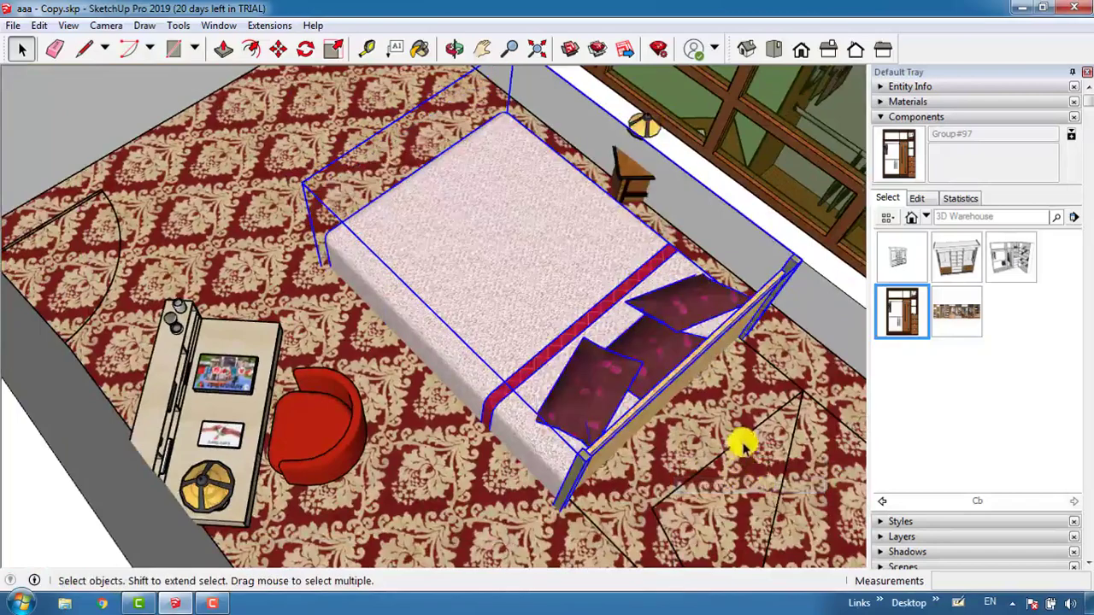
# - Move the flipped bed across the floor into the room corner, with its headboard towards the end-wall window
pyautogui.scroll(-5, 741, 442)
pyautogui.scroll(3, 510, 301)
pyautogui.press('o')
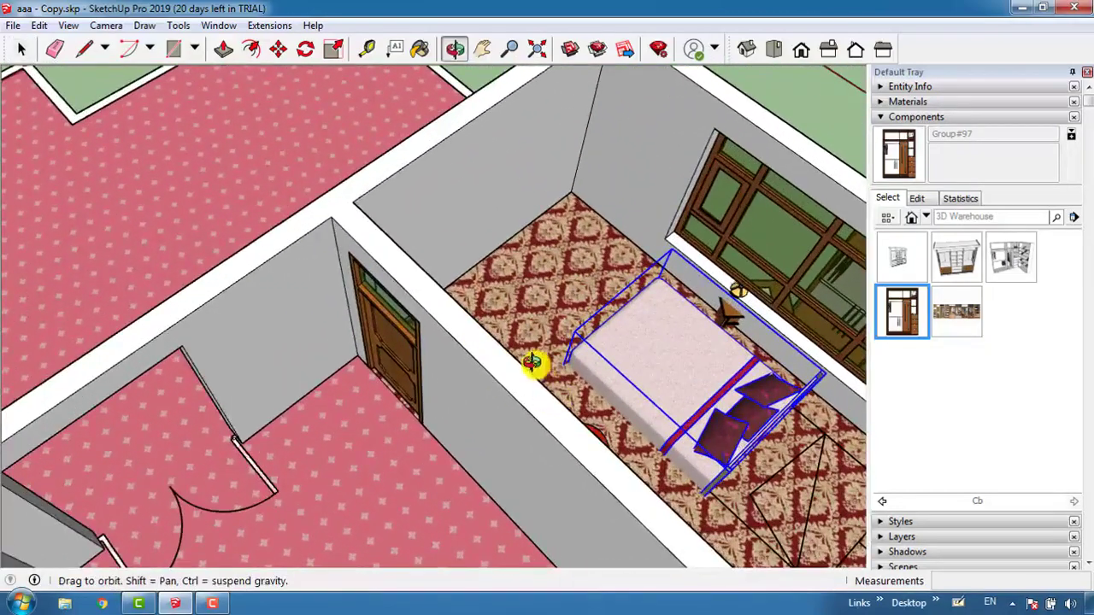
pyautogui.moveTo(556, 361); pyautogui.dragTo(422, 101)
pyautogui.scroll(3, 481, 183)
pyautogui.scroll(3, 561, 362)
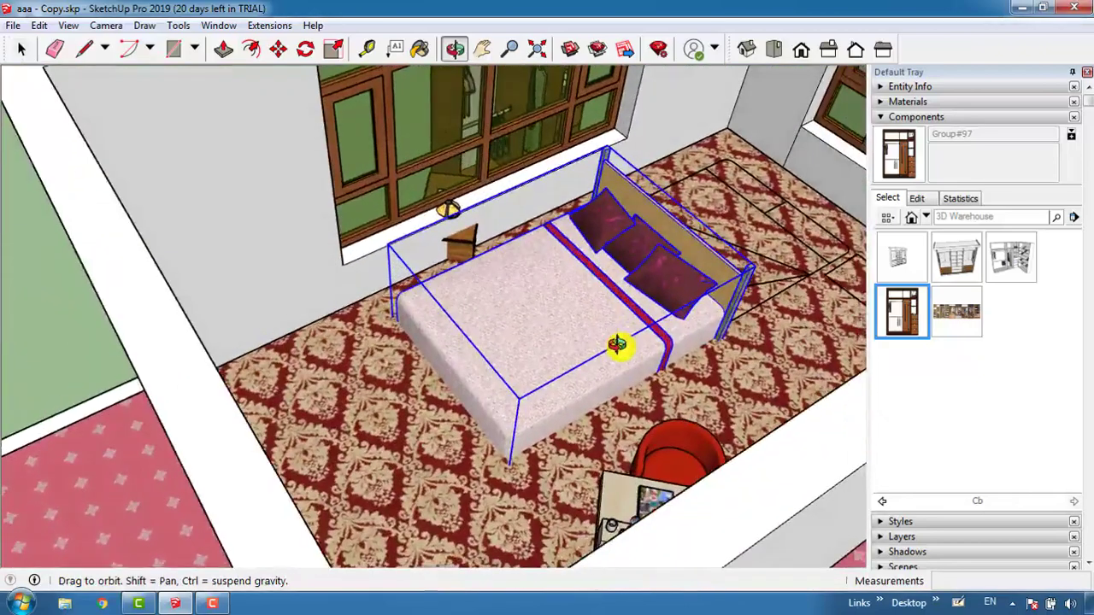
pyautogui.scroll(2, 581, 386)
pyautogui.scroll(-2, 540, 410)
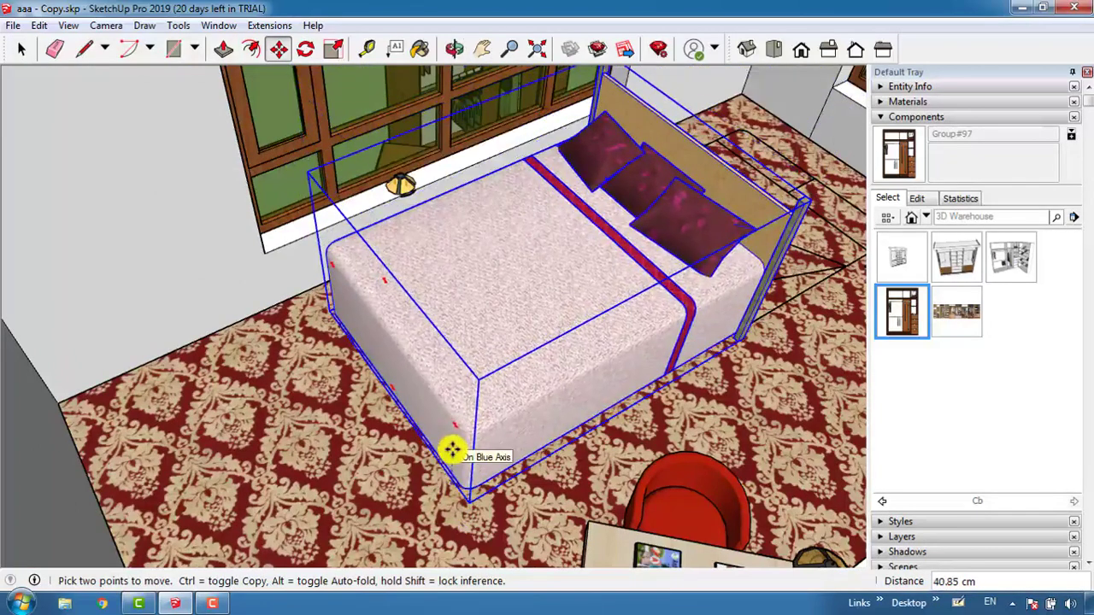
pyautogui.scroll(5, 452, 449)
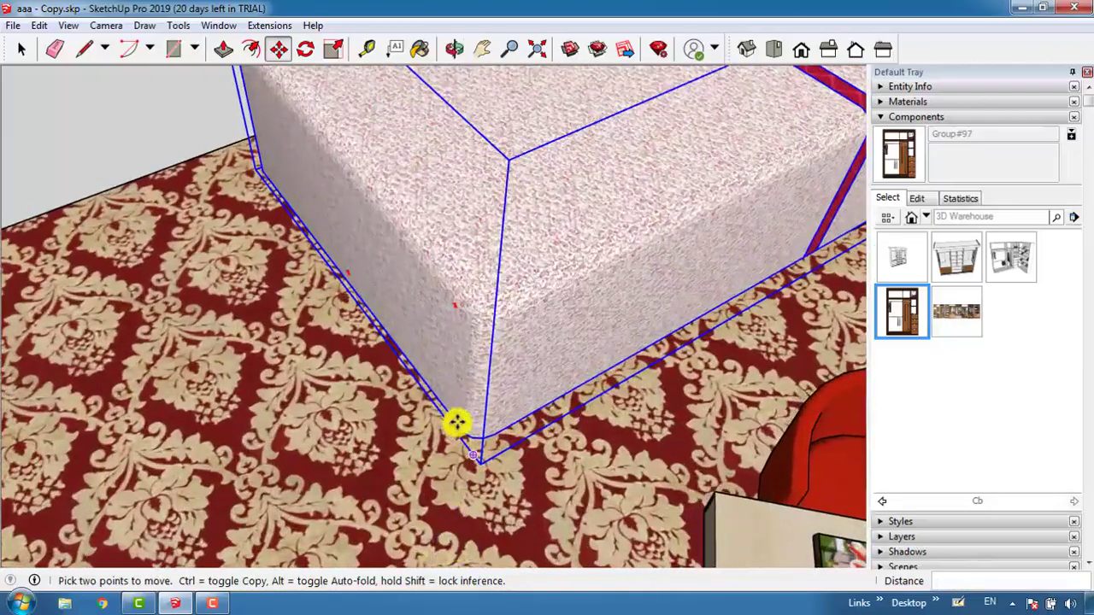
pyautogui.scroll(-8, 473, 438)
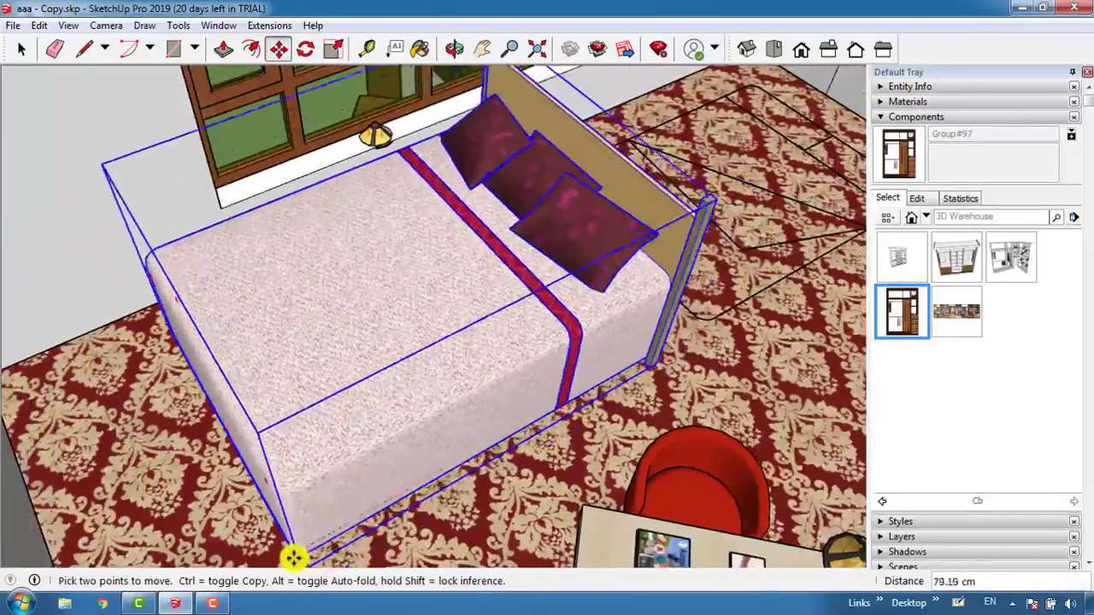
pyautogui.scroll(3, 391, 452)
pyautogui.scroll(6, 460, 430)
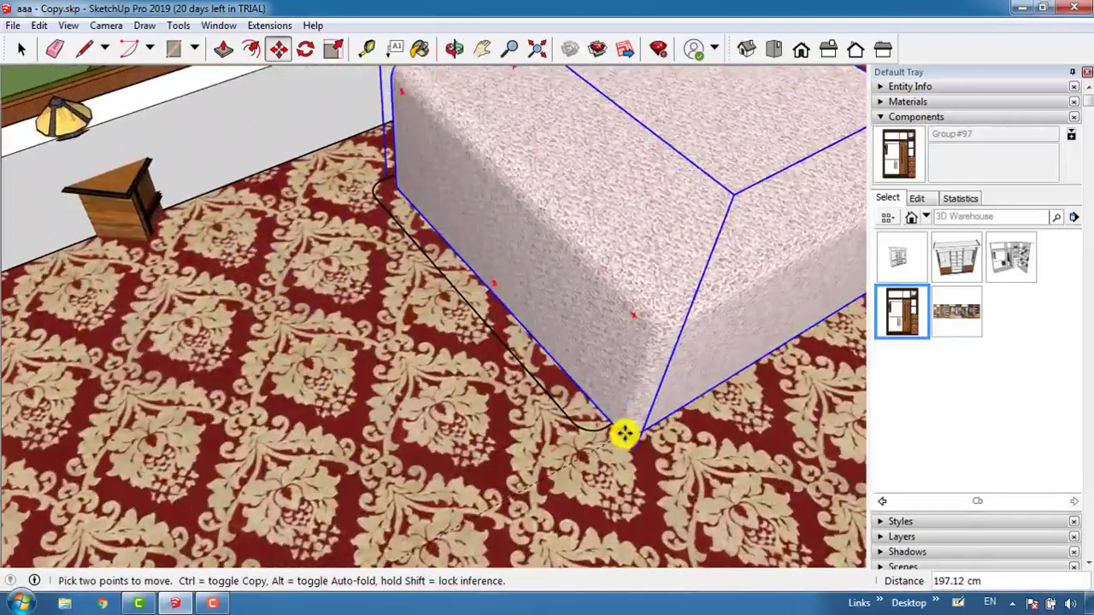
pyautogui.click(580, 425)
# - Examine how the bed fits in the corner between the two windows
pyautogui.scroll(-10, 508, 482)
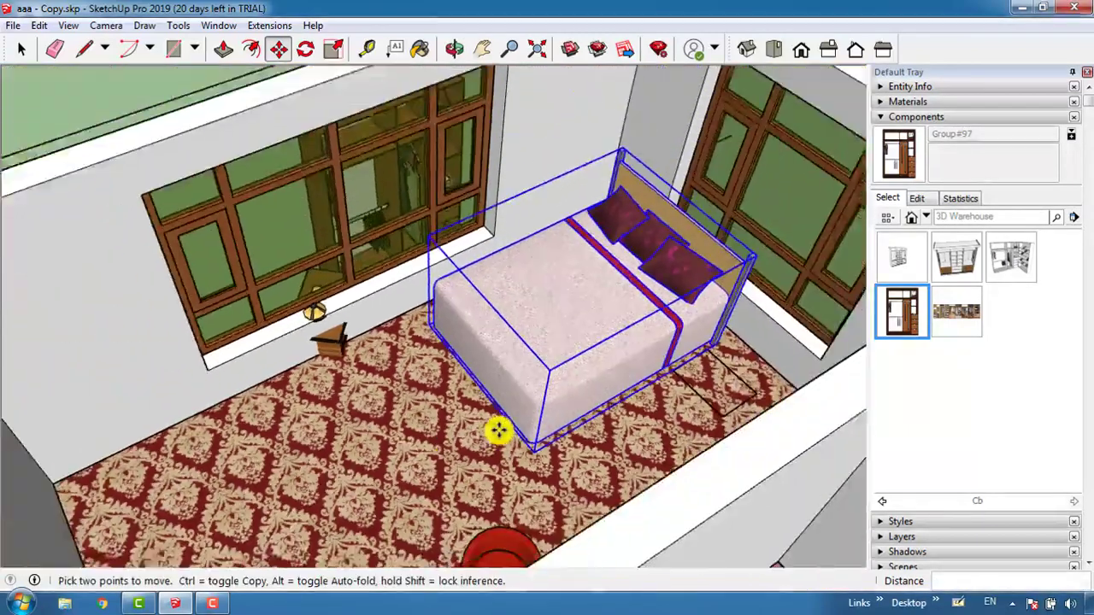
pyautogui.scroll(2, 598, 299)
pyautogui.scroll(3, 676, 351)
pyautogui.scroll(-6, 632, 396)
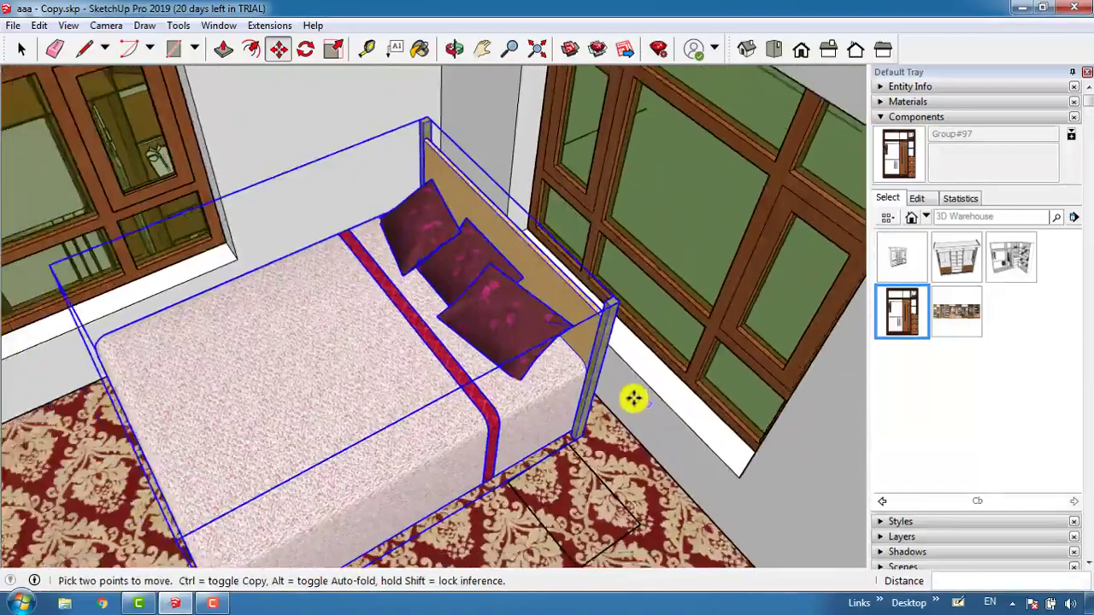
pyautogui.scroll(3, 512, 277)
pyautogui.scroll(-3, 518, 279)
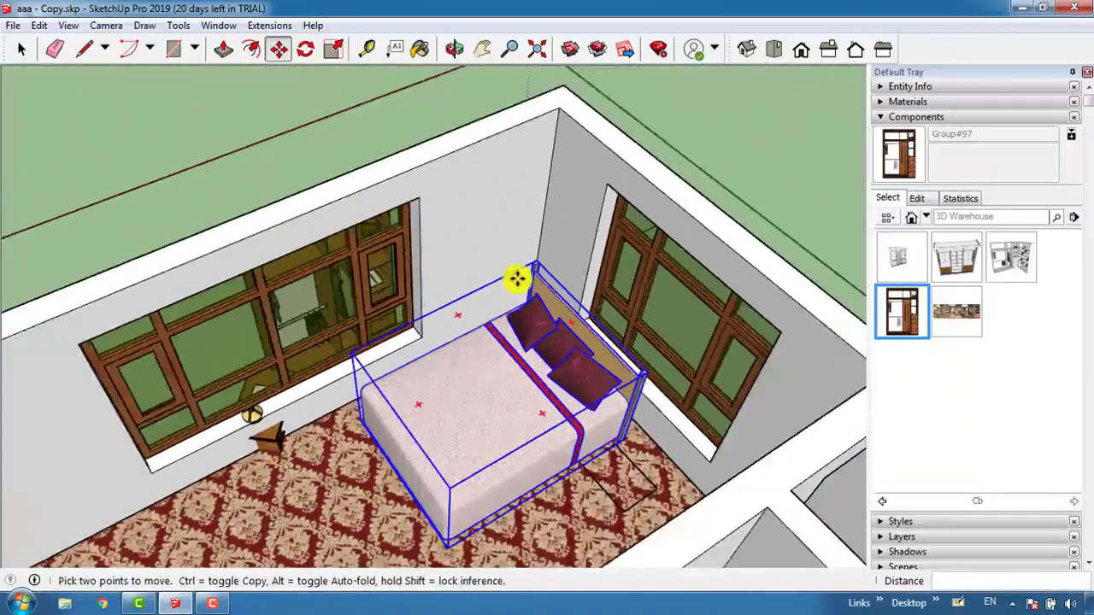
pyautogui.scroll(-2, 234, 420)
pyautogui.scroll(3, 257, 427)
# - Move the chest of drawers with the lamp from the long window wall to the free floor beside the bed's headboard
pyautogui.press('space')
pyautogui.scroll(5, 290, 411)
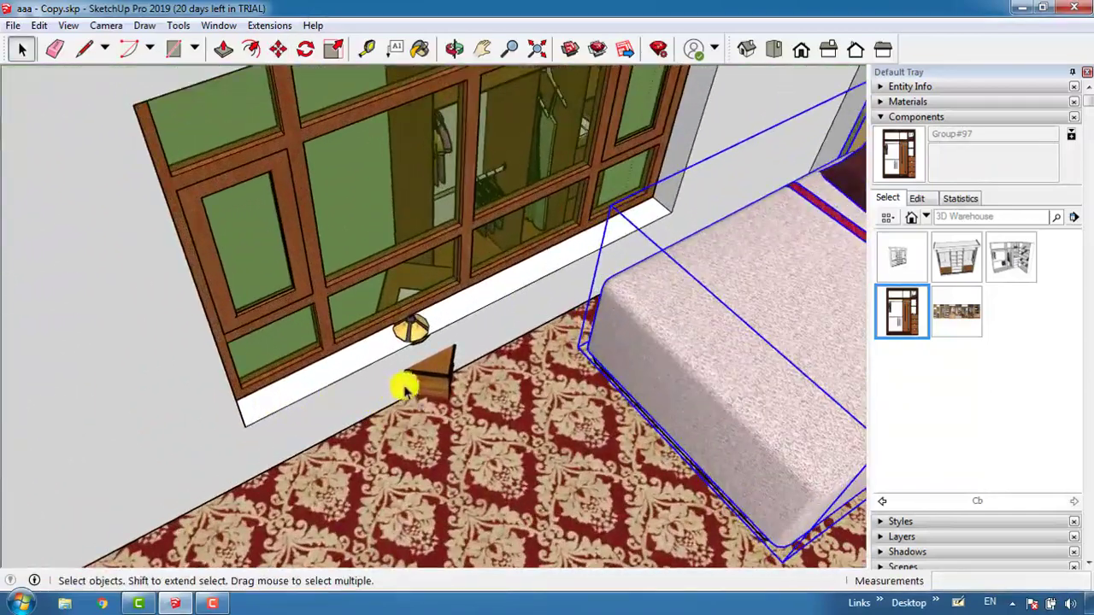
pyautogui.click(444, 383)
pyautogui.press('m')
pyautogui.click(447, 371)
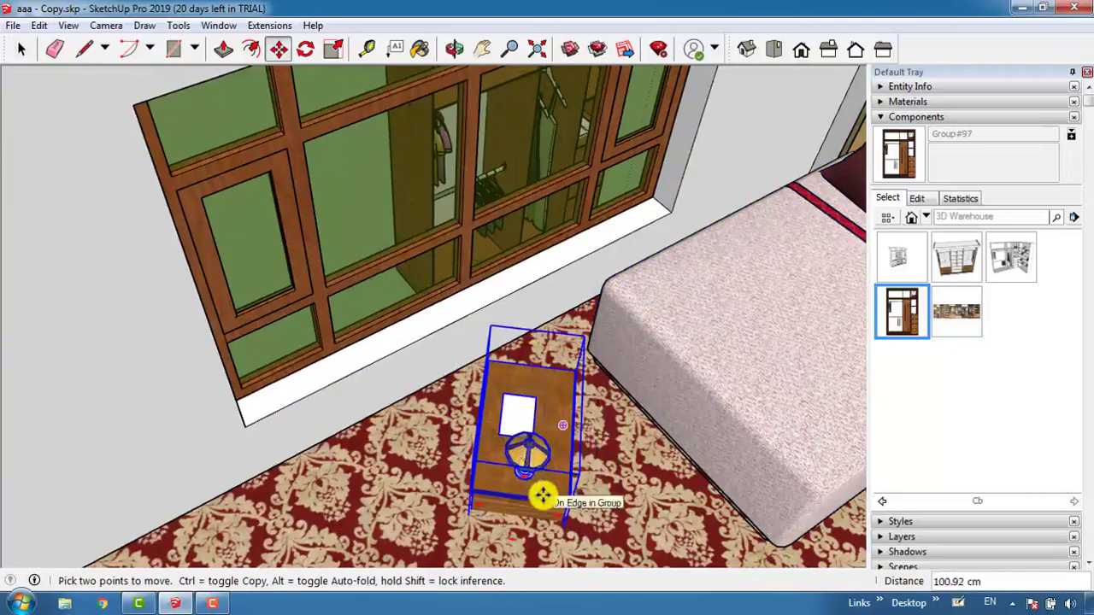
pyautogui.scroll(-5, 551, 471)
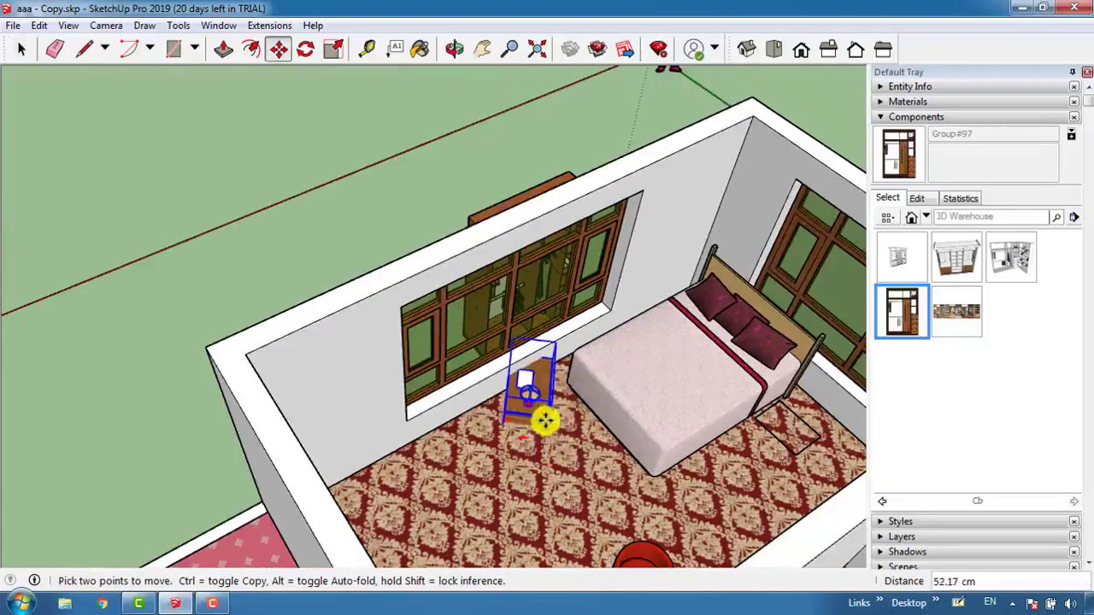
pyautogui.scroll(5, 834, 471)
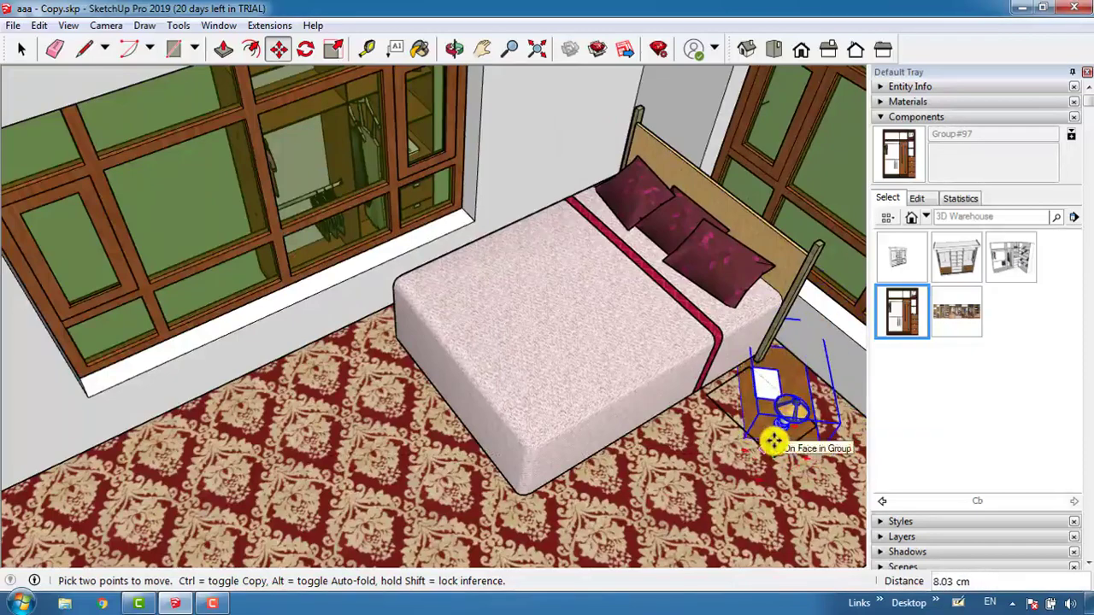
pyautogui.scroll(-5, 766, 454)
pyautogui.scroll(-3, 785, 409)
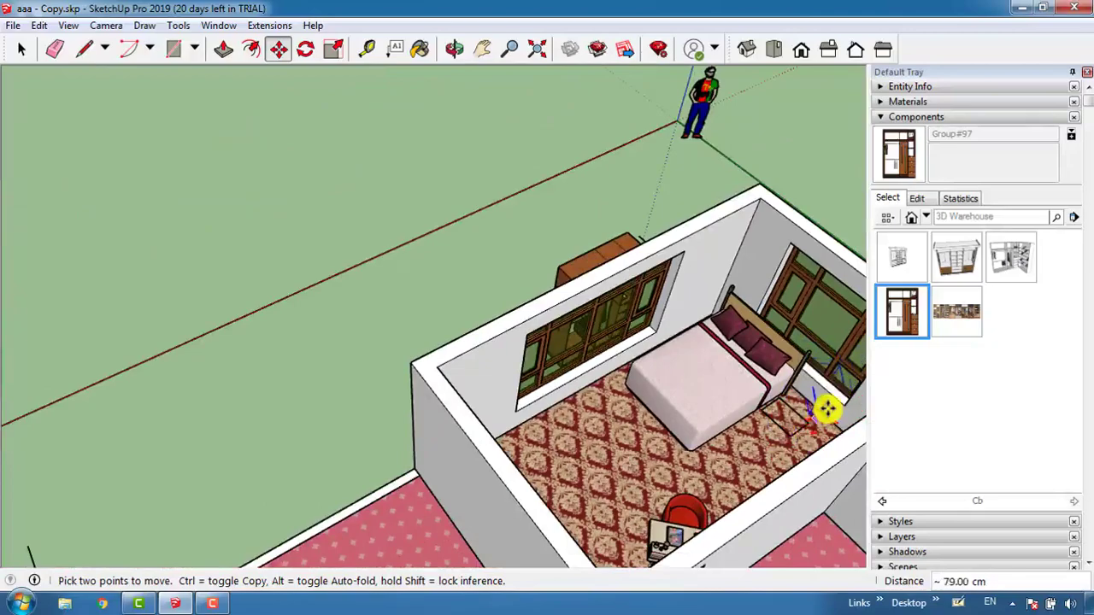
pyautogui.scroll(6, 803, 401)
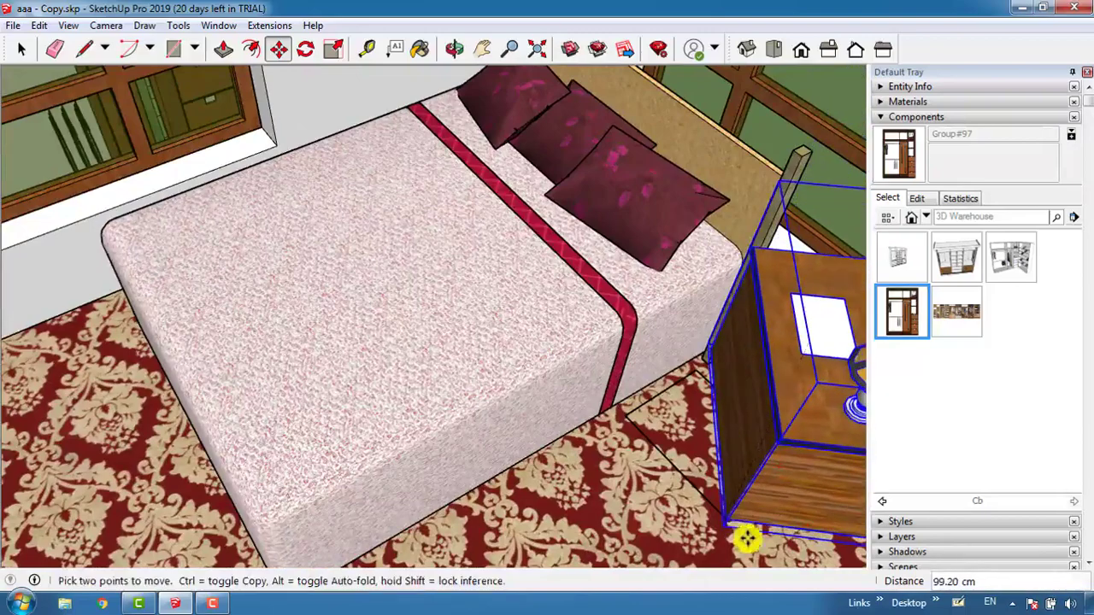
pyautogui.scroll(-6, 701, 402)
pyautogui.scroll(6, 740, 440)
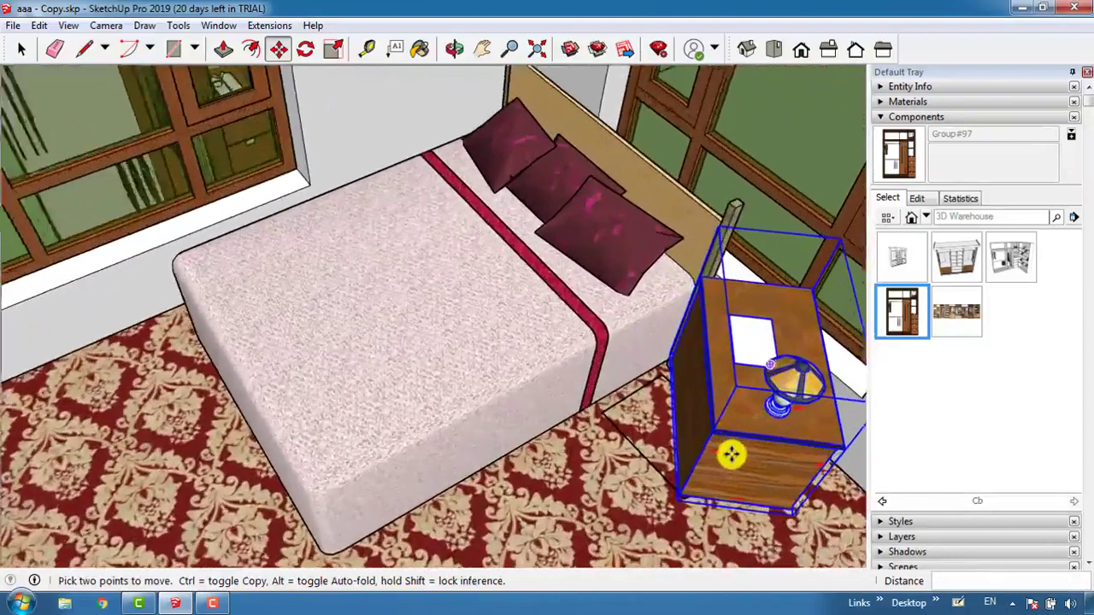
pyautogui.scroll(2, 728, 448)
pyautogui.scroll(-3, 728, 459)
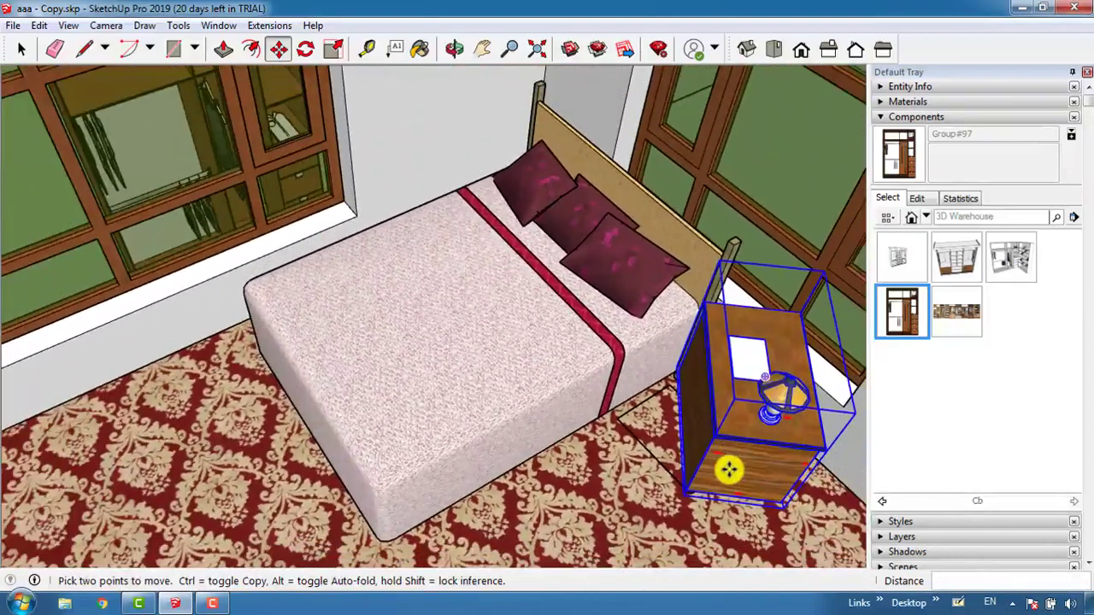
# - Rotate the chest of drawers 45 degrees about its floor corner so its long side runs parallel to the headboard
pyautogui.press('q')
pyautogui.scroll(5, 655, 508)
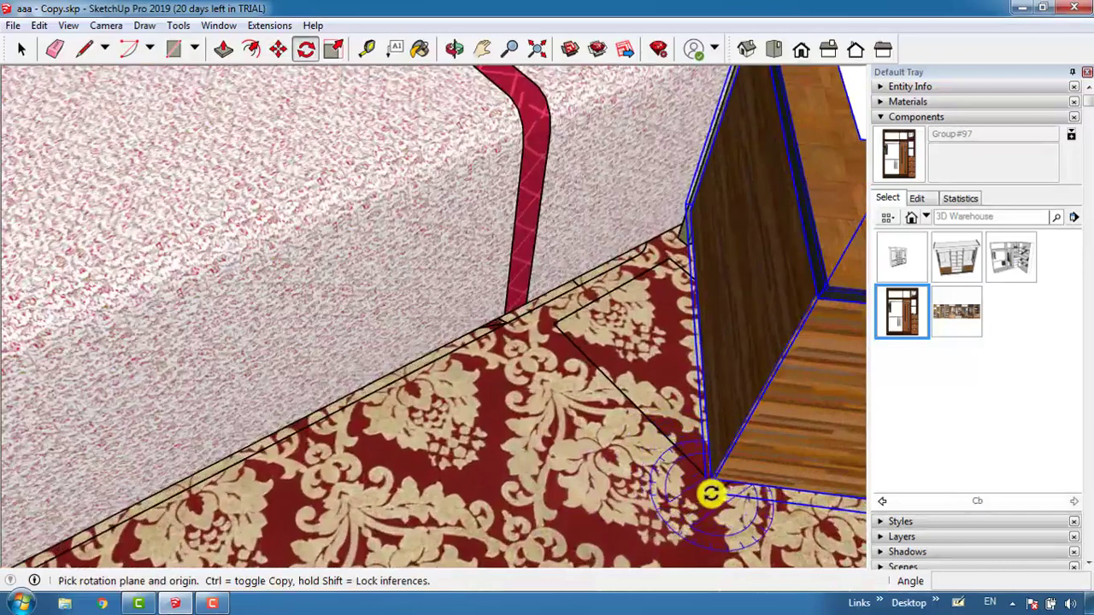
pyautogui.moveTo(711, 494); pyautogui.dragTo(688, 431)
pyautogui.click(706, 393)
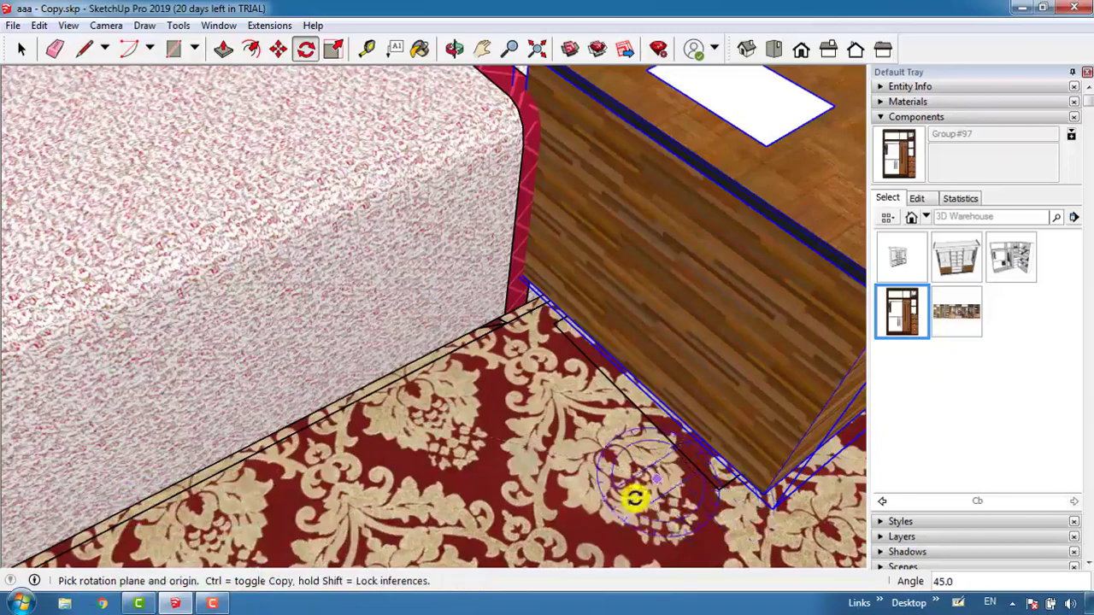
pyautogui.scroll(-6, 542, 381)
pyautogui.scroll(3, 562, 317)
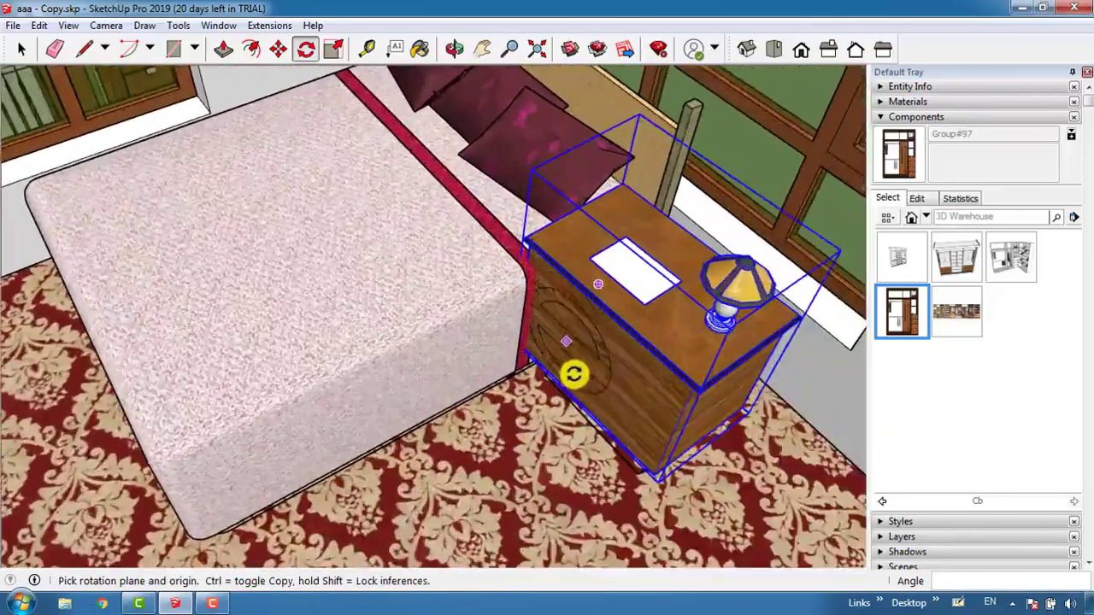
pyautogui.scroll(1, 574, 374)
# - Shift the rotated chest of drawers across the floor into the gap beside the bed, close to the end-wall window
pyautogui.press('m')
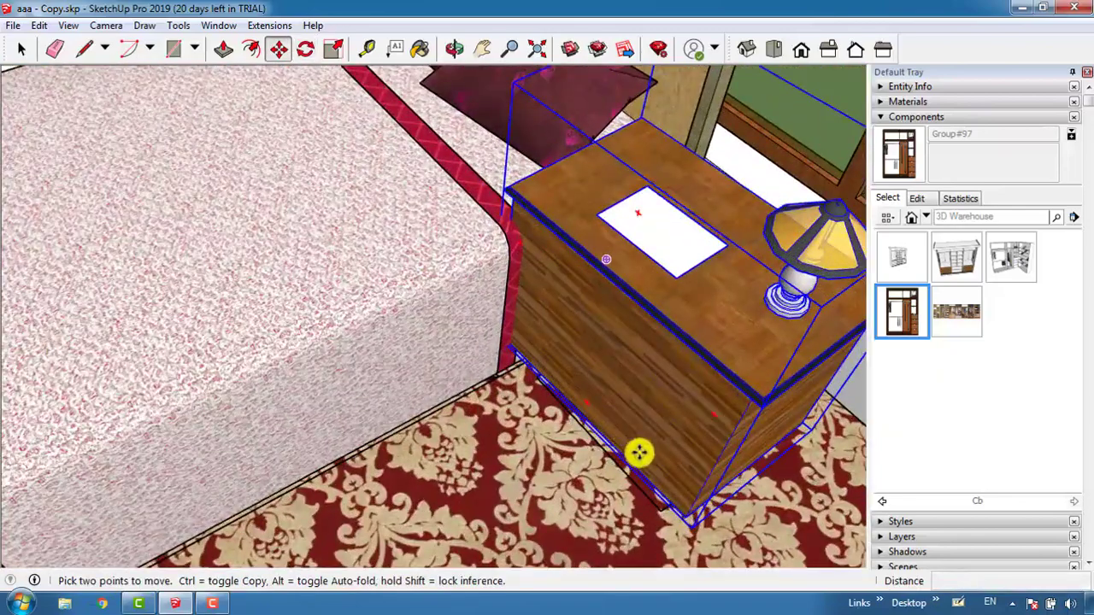
pyautogui.click(640, 453)
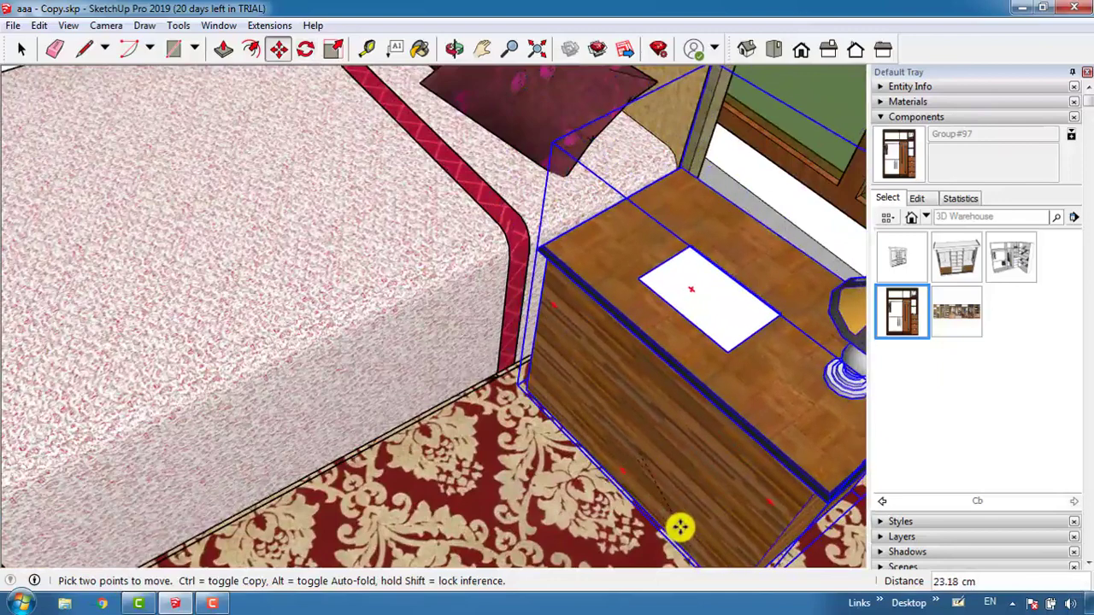
pyautogui.scroll(-5, 680, 528)
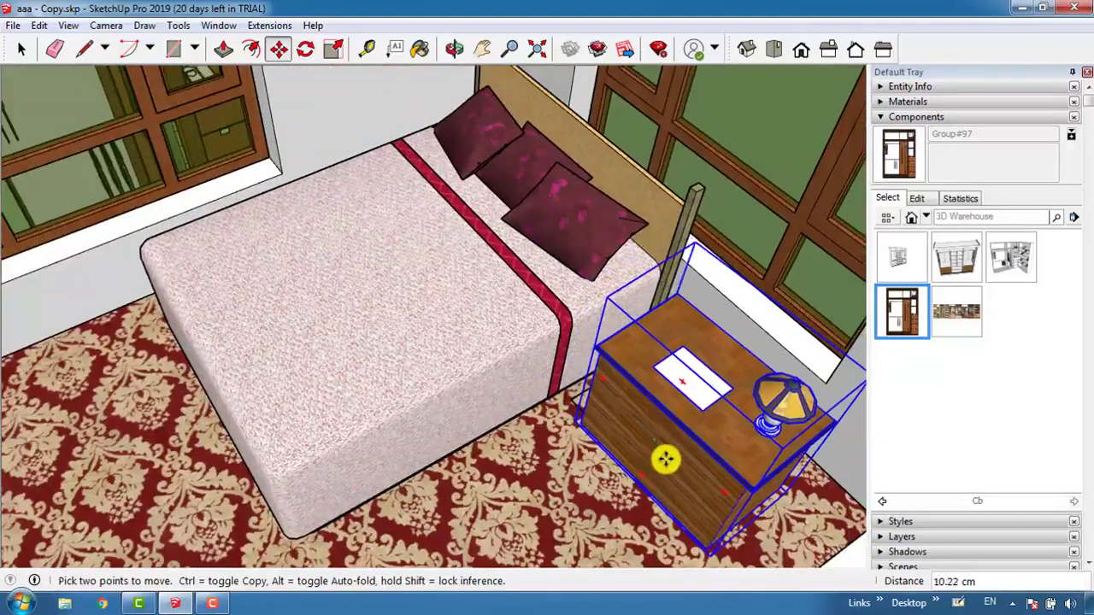
pyautogui.scroll(-4, 646, 299)
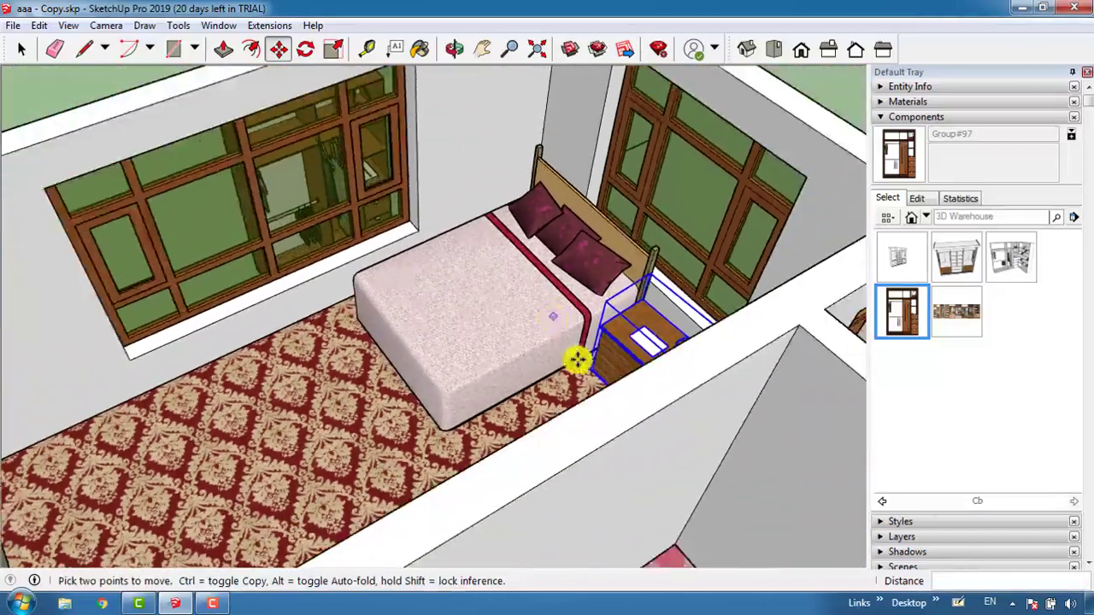
pyautogui.scroll(6, 577, 360)
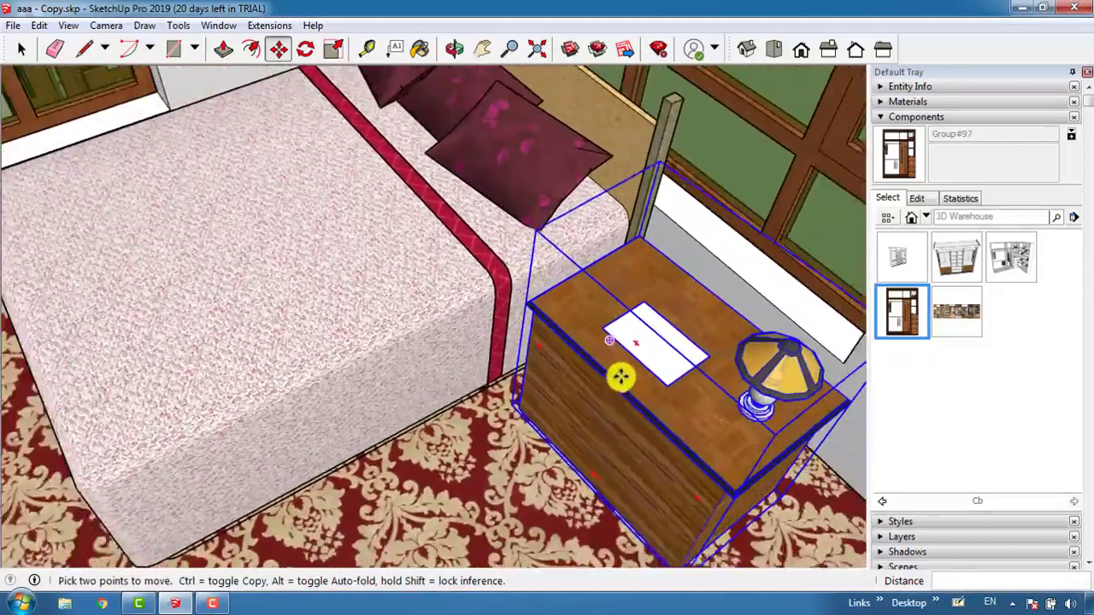
pyautogui.scroll(-1, 620, 377)
# - Flip the chest of drawers along the component's green axis, bringing the lamp to the bed side
pyautogui.press('space')
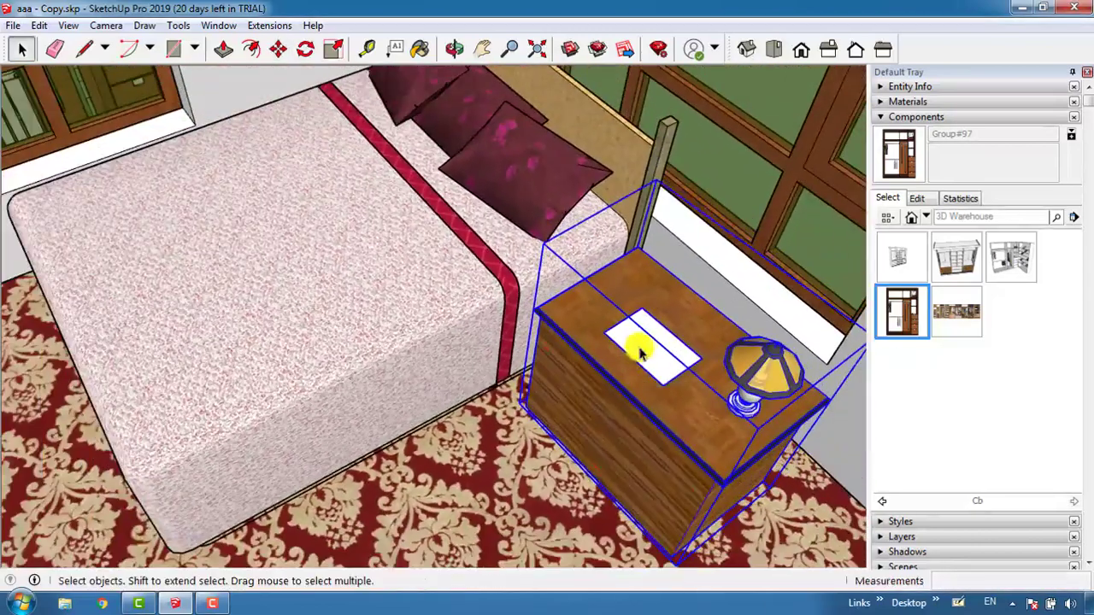
pyautogui.rightClick(655, 395)
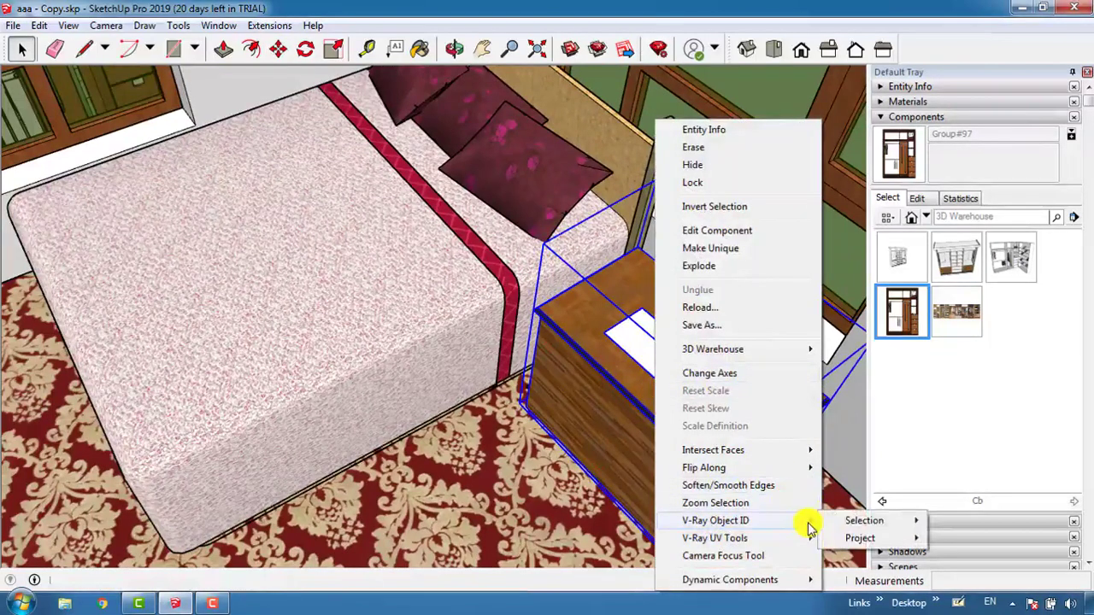
pyautogui.moveTo(804, 475)
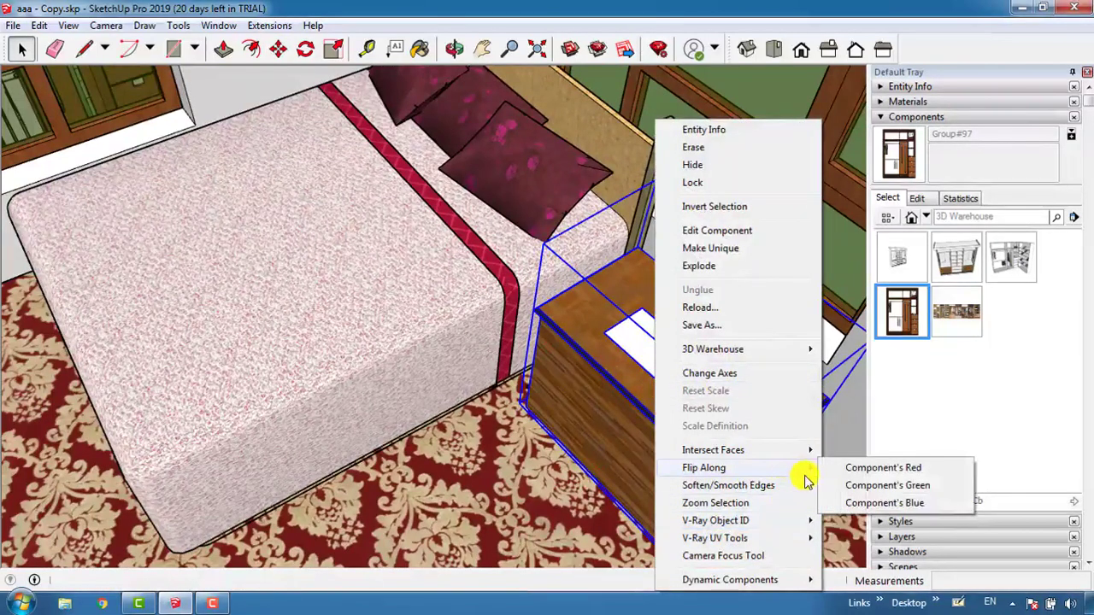
pyautogui.click(904, 485)
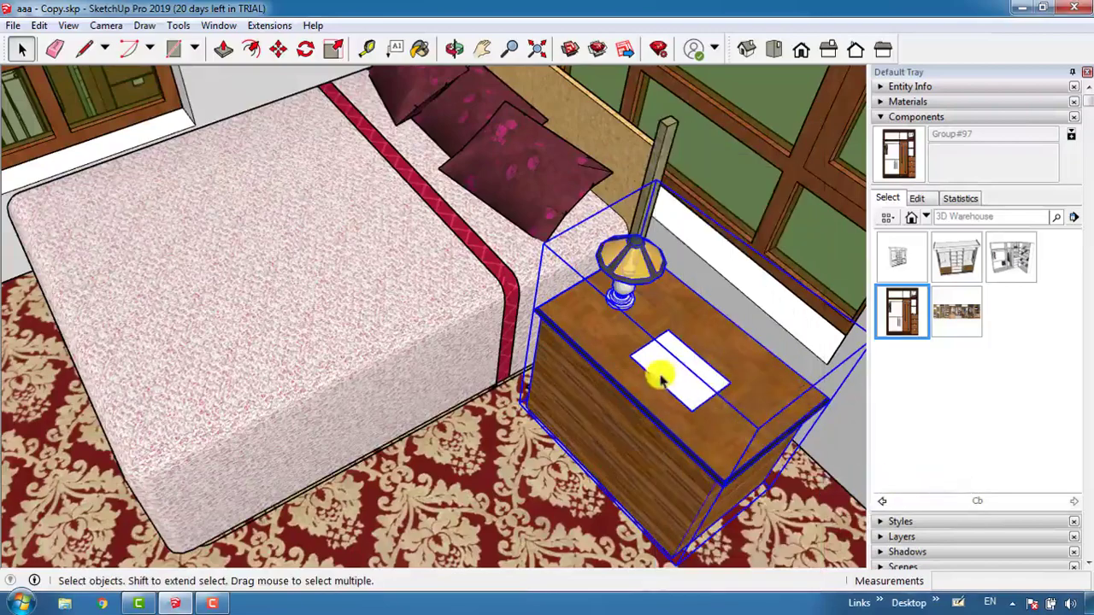
pyautogui.scroll(-3, 662, 376)
pyautogui.scroll(3, 676, 317)
pyautogui.scroll(-3, 681, 408)
pyautogui.scroll(1, 708, 353)
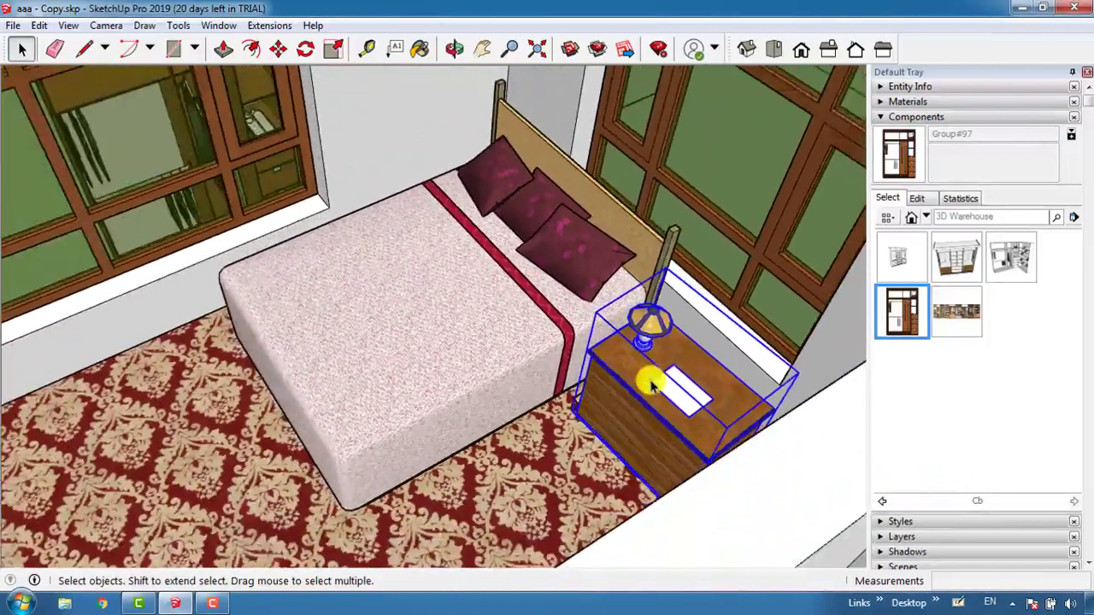
# - Flip the chest of drawers along the component's red axis so its drawers face into the room
pyautogui.scroll(2, 651, 385)
pyautogui.rightClick(653, 385)
pyautogui.moveTo(808, 476)
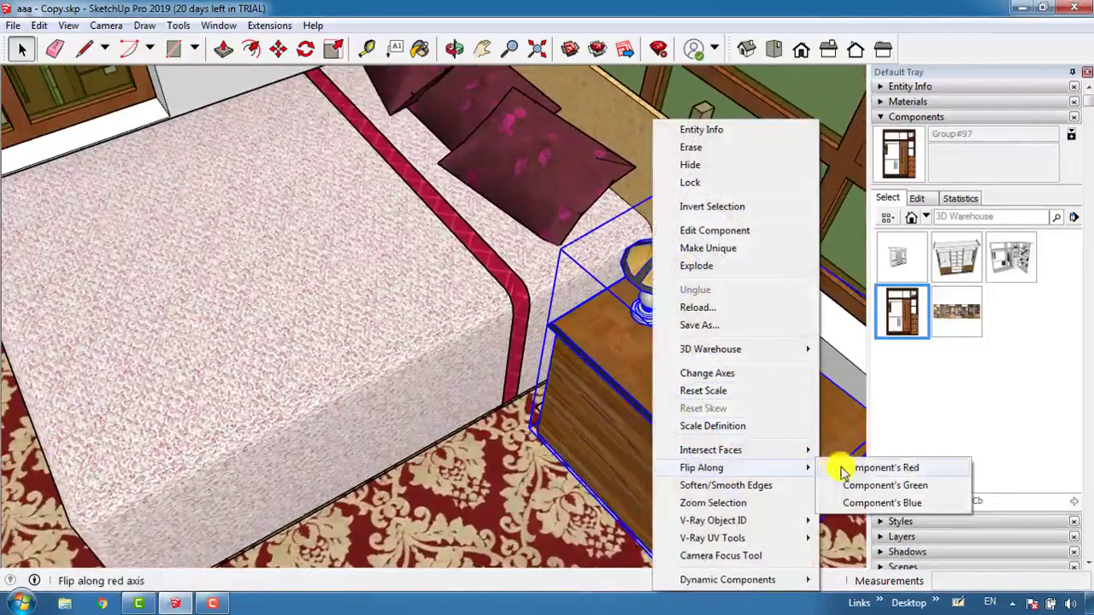
pyautogui.click(869, 472)
pyautogui.scroll(-5, 690, 420)
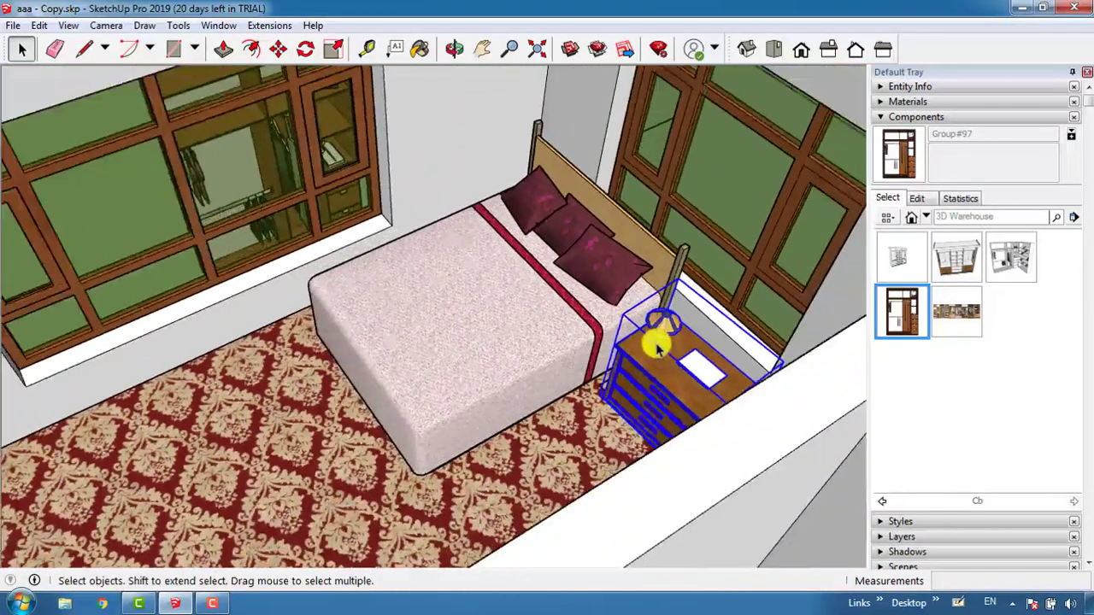
pyautogui.scroll(-3, 758, 179)
pyautogui.scroll(3, 782, 154)
pyautogui.scroll(-2, 762, 179)
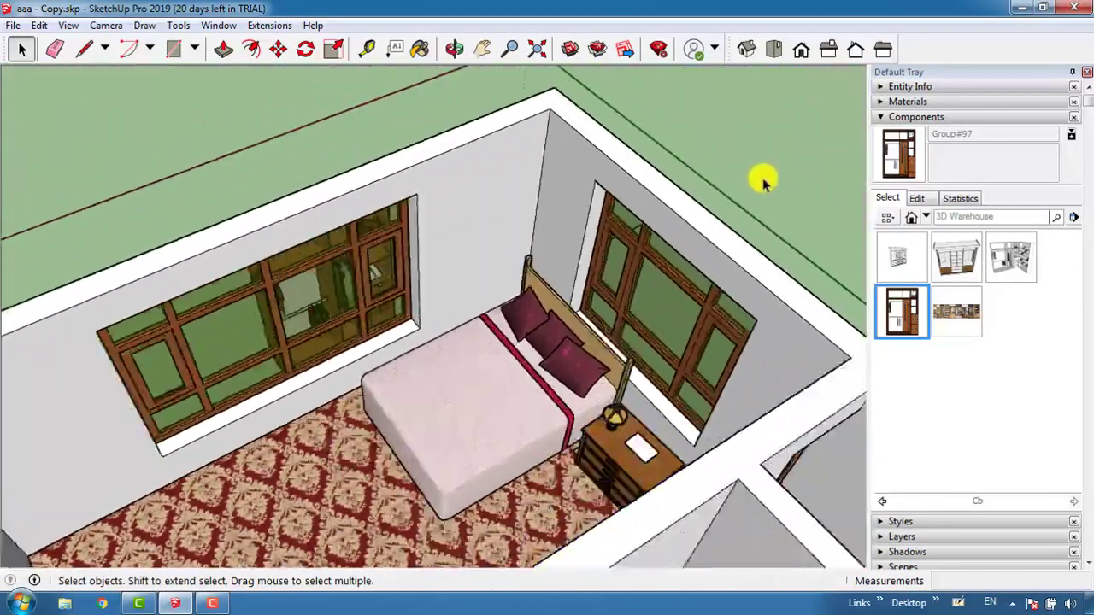
# - Select the wardrobe outside the long window wall and move it about 337 cm into the room corner opposite the bed
pyautogui.scroll(-1, 761, 178)
pyautogui.scroll(2, 496, 167)
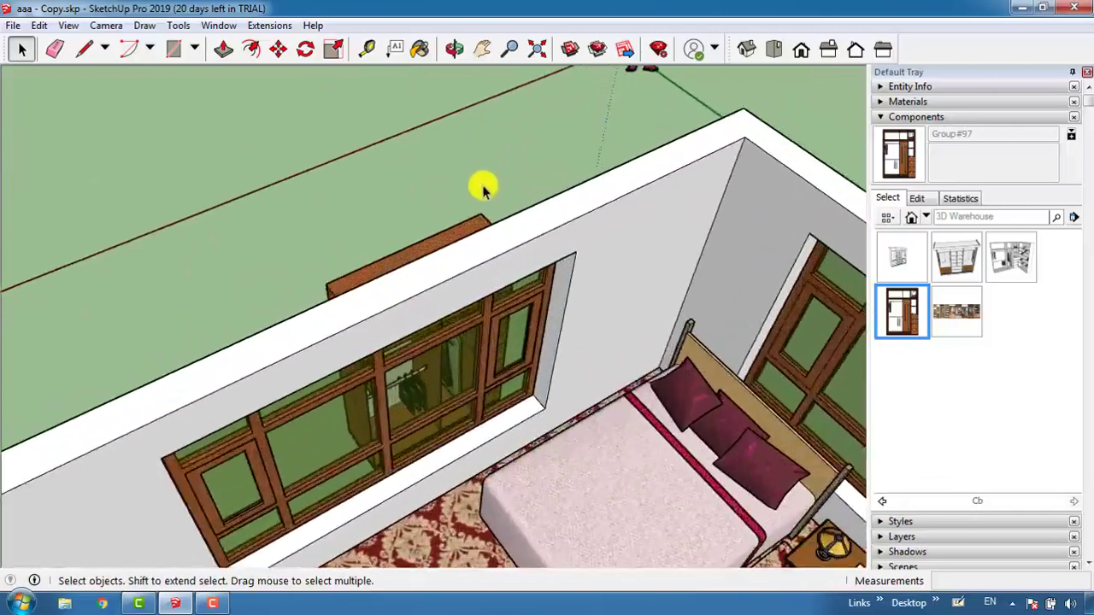
pyautogui.scroll(-2, 485, 209)
pyautogui.scroll(-2, 485, 222)
pyautogui.scroll(5, 419, 207)
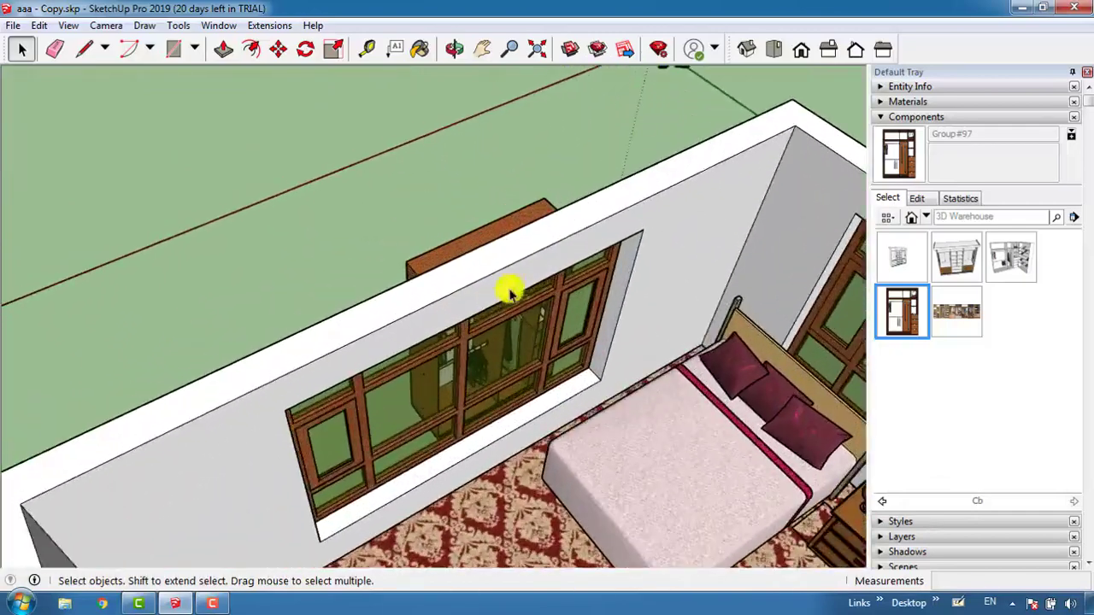
pyautogui.scroll(2, 461, 252)
pyautogui.click(453, 246)
pyautogui.scroll(-3, 453, 246)
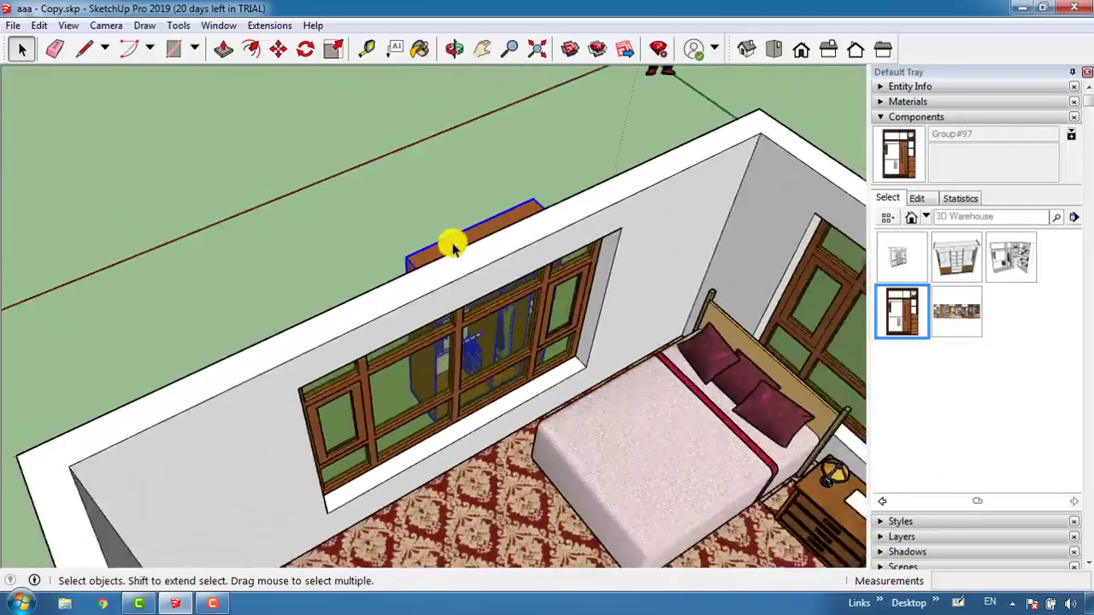
pyautogui.scroll(1, 454, 245)
pyautogui.press('m')
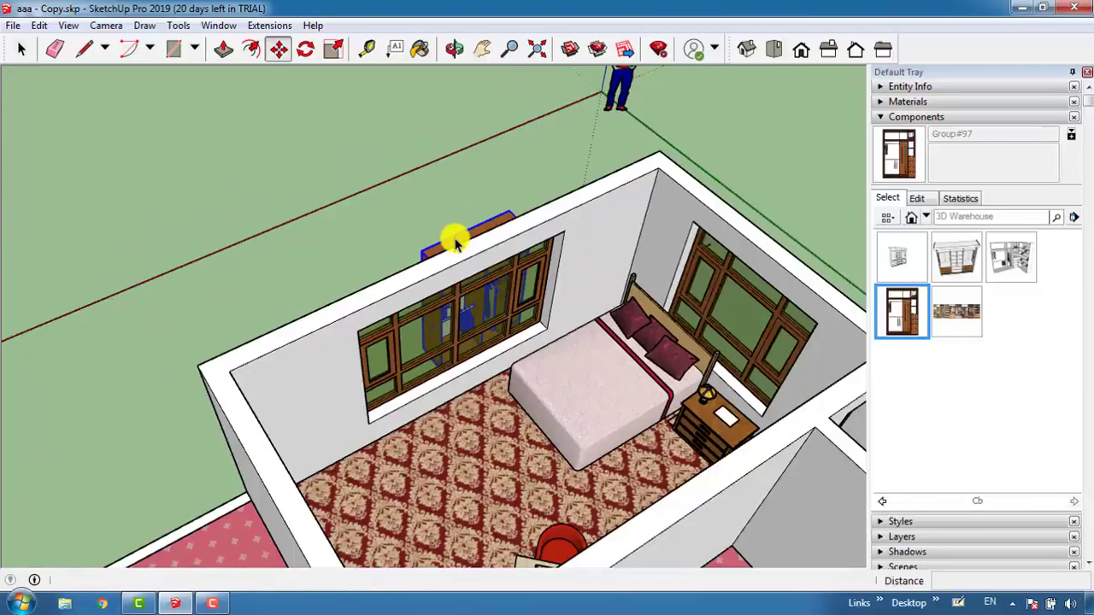
pyautogui.click(436, 240)
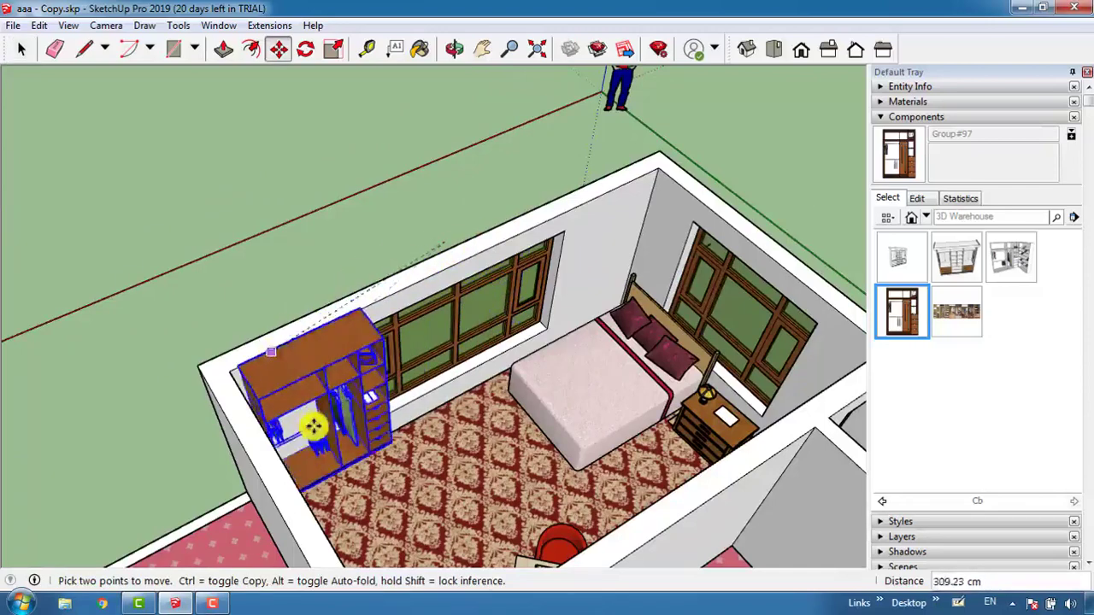
pyautogui.click(275, 358)
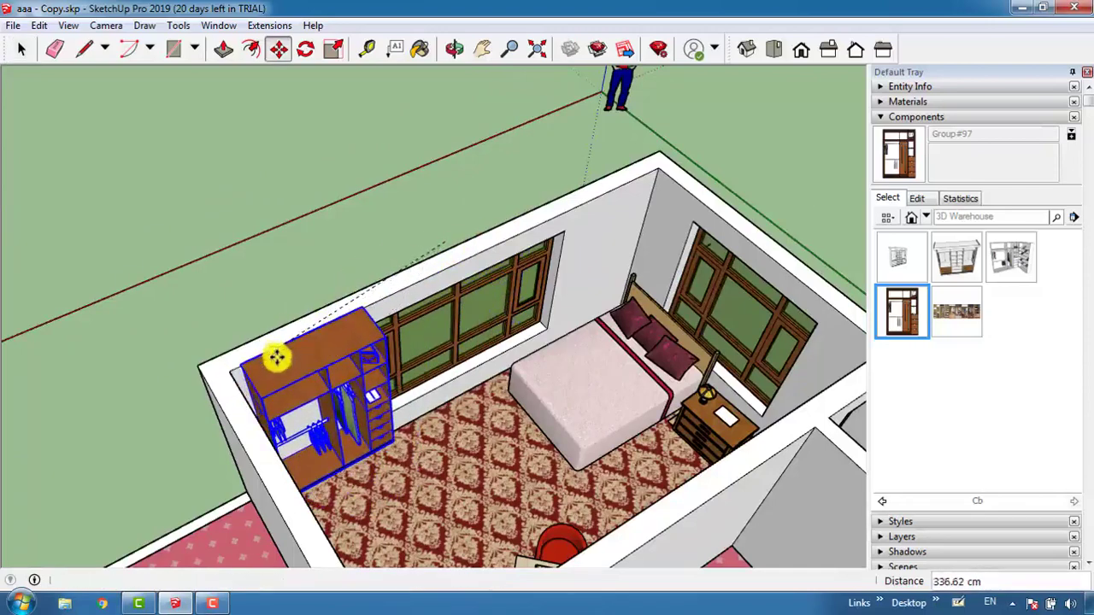
# - Rotate the wardrobe 90 degrees in the horizontal plane so it stands along the short end wall
pyautogui.press('o')
pyautogui.moveTo(511, 355); pyautogui.dragTo(404, 231)
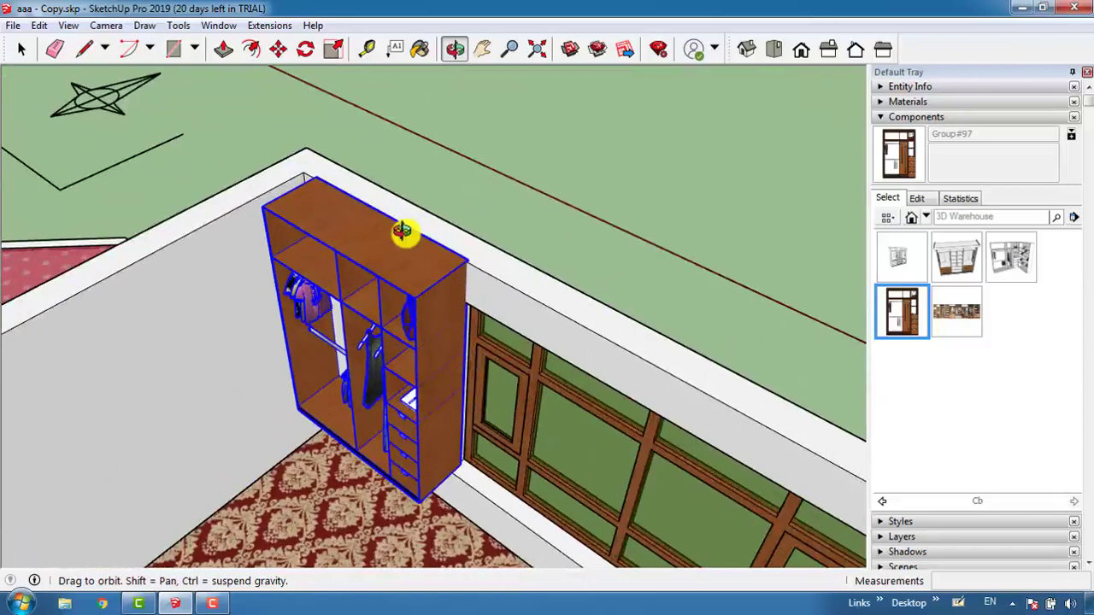
pyautogui.press('q')
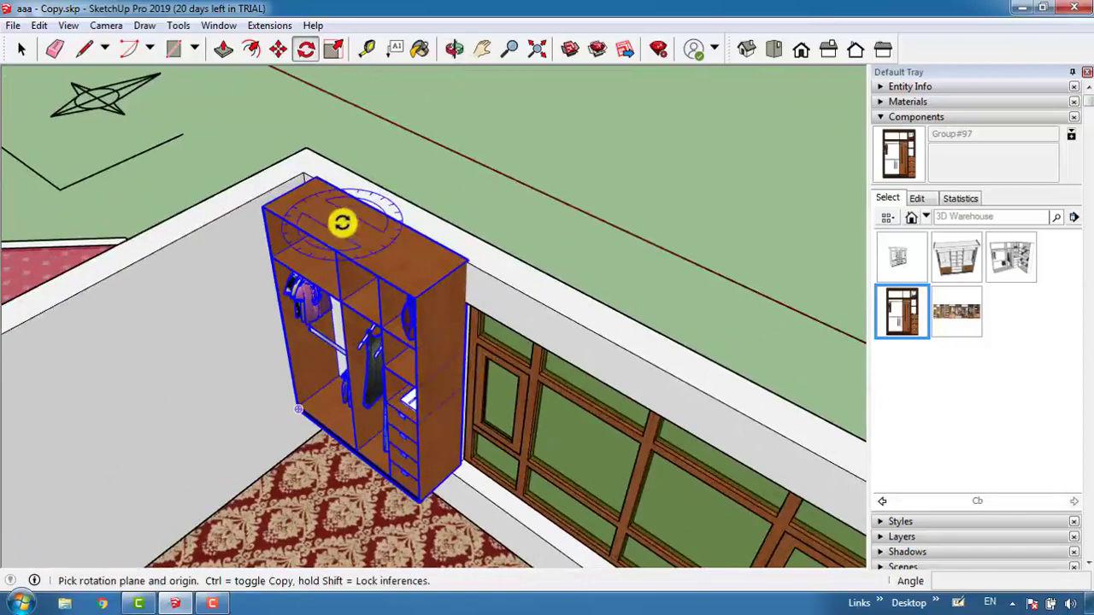
pyautogui.moveTo(341, 222); pyautogui.dragTo(373, 257)
pyautogui.click(394, 256)
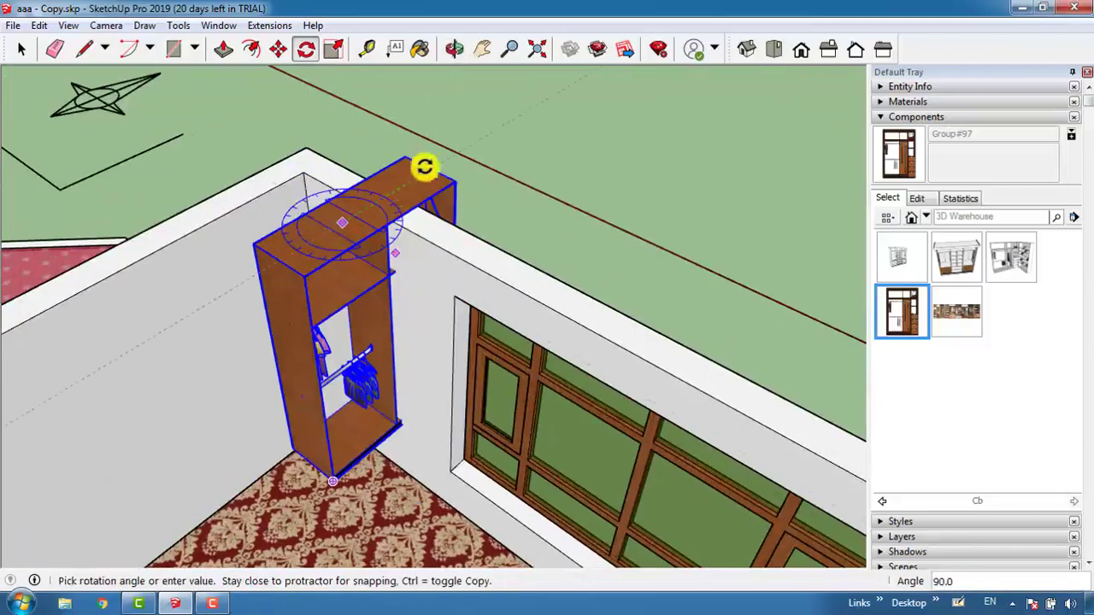
pyautogui.click(426, 160)
# - Move the wardrobe along the short end wall into the room corner beside the long window wall, standing it on the floor
pyautogui.scroll(2, 406, 153)
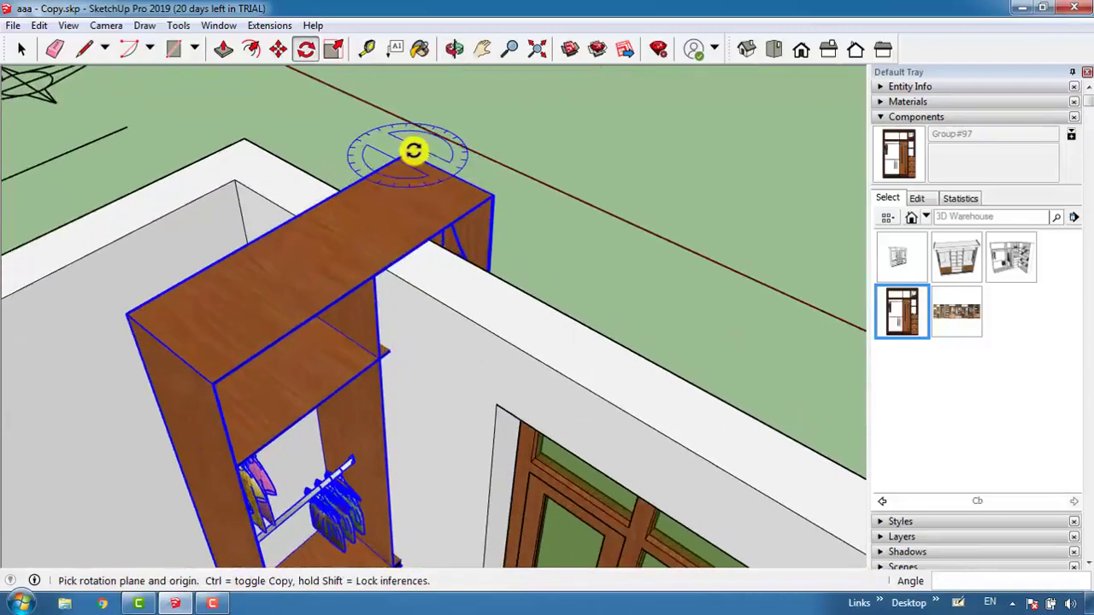
pyautogui.press('m')
pyautogui.click(408, 149)
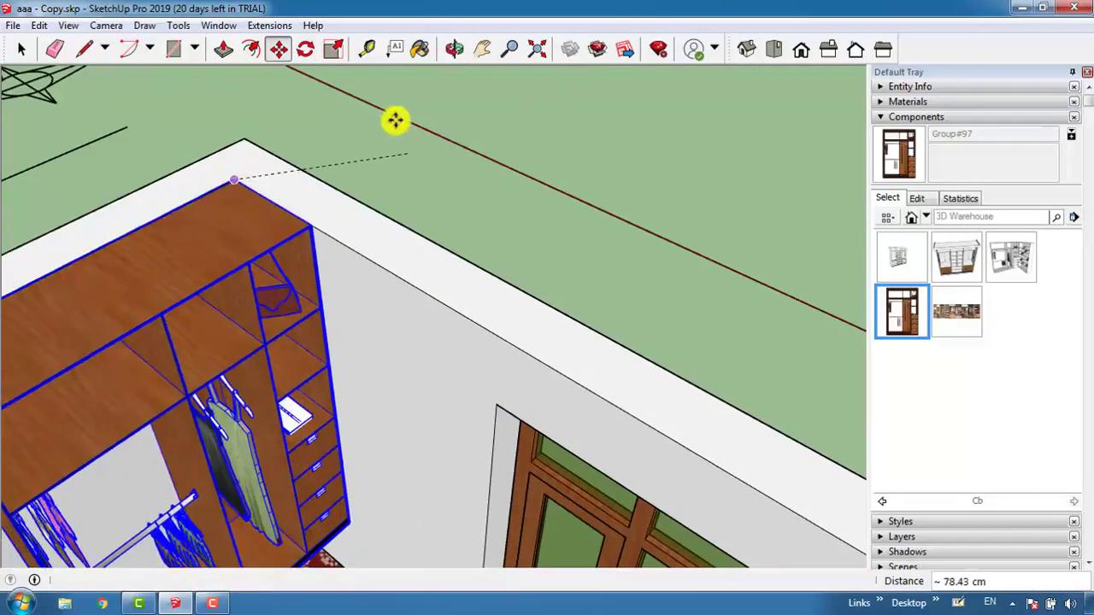
pyautogui.scroll(-5, 400, 107)
pyautogui.scroll(2, 338, 240)
pyautogui.scroll(5, 334, 251)
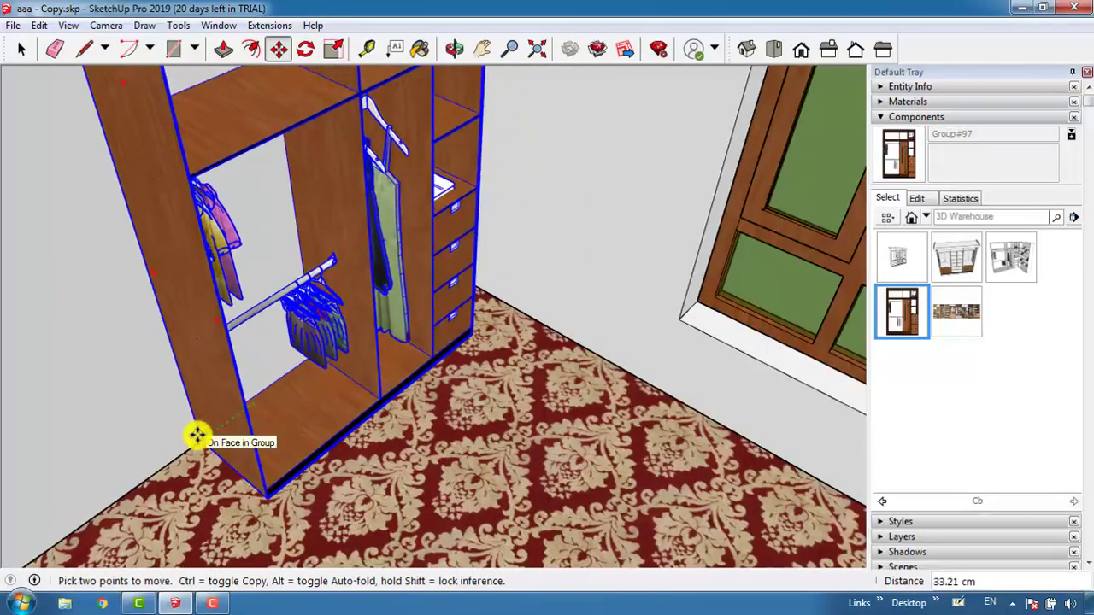
pyautogui.scroll(-10, 207, 452)
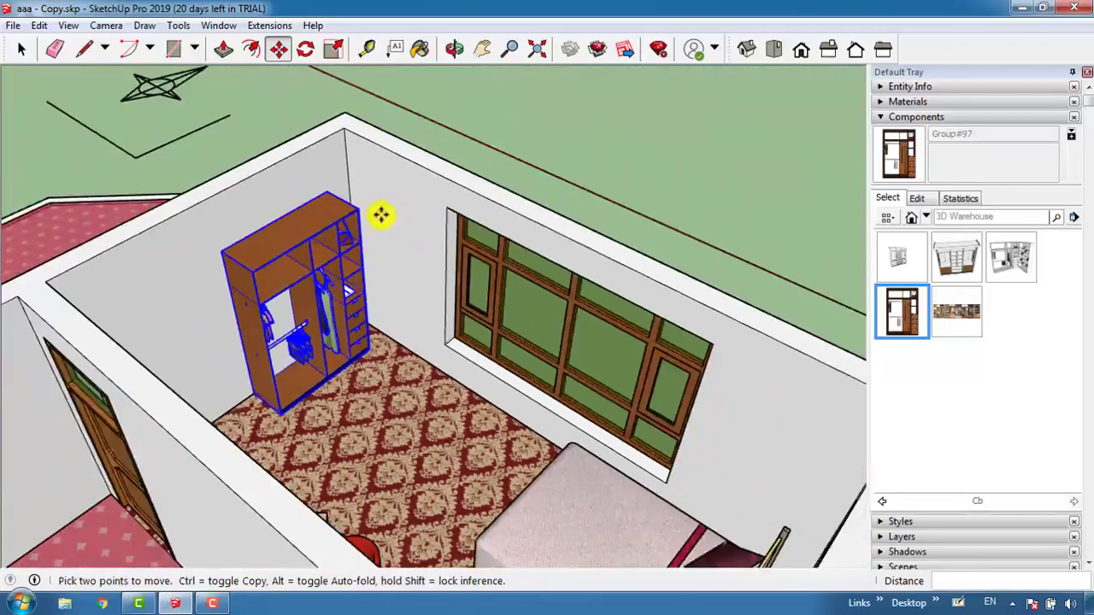
# - Scale the wardrobe vertically to about 1.14 times its height and deselect it
pyautogui.scroll(5, 405, 205)
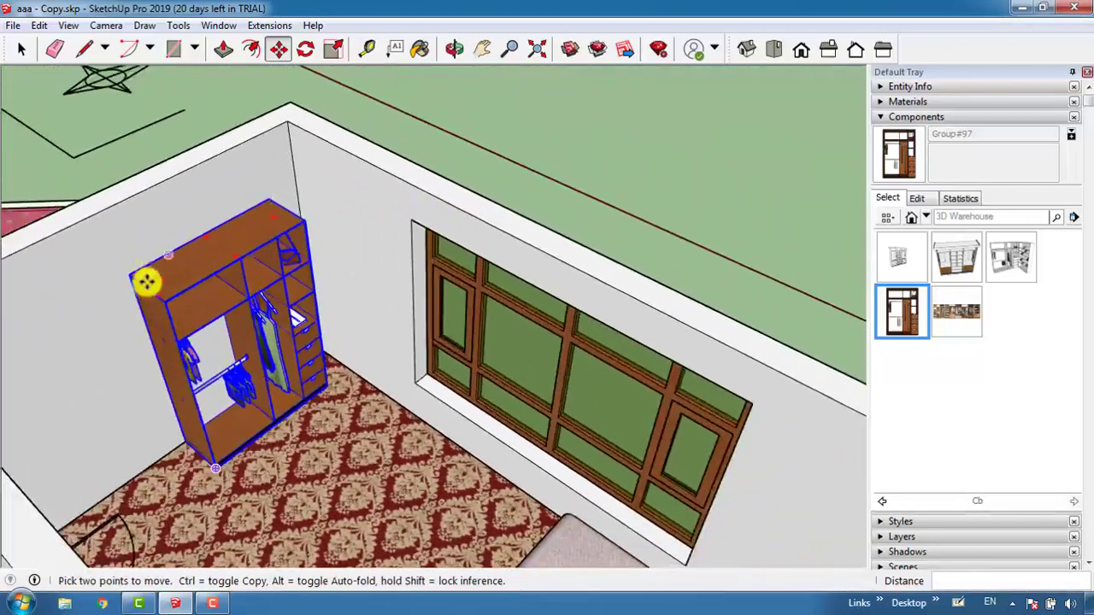
pyautogui.scroll(3, 132, 344)
pyautogui.press('s')
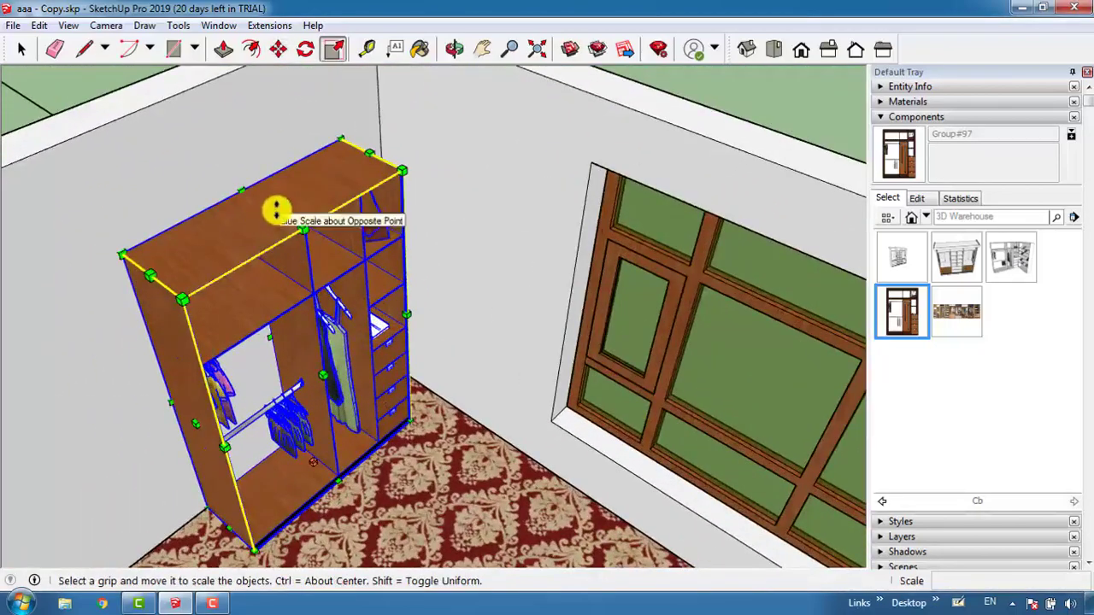
pyautogui.moveTo(277, 209); pyautogui.dragTo(600, 165)
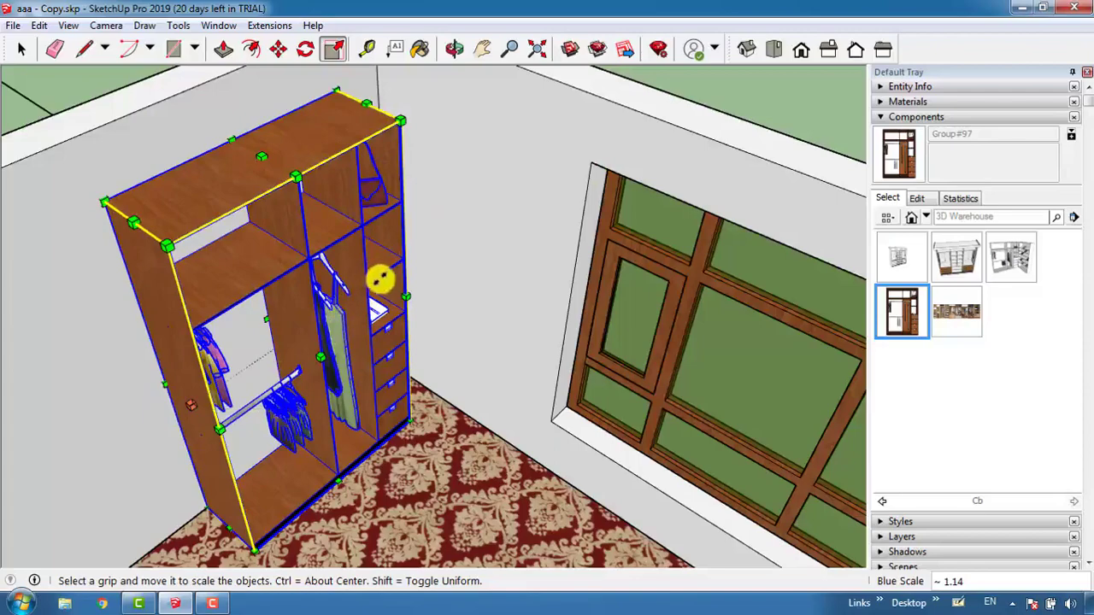
pyautogui.moveTo(381, 279); pyautogui.dragTo(404, 261)
pyautogui.scroll(-3, 371, 273)
pyautogui.moveTo(371, 273); pyautogui.dragTo(513, 229, button='middle')
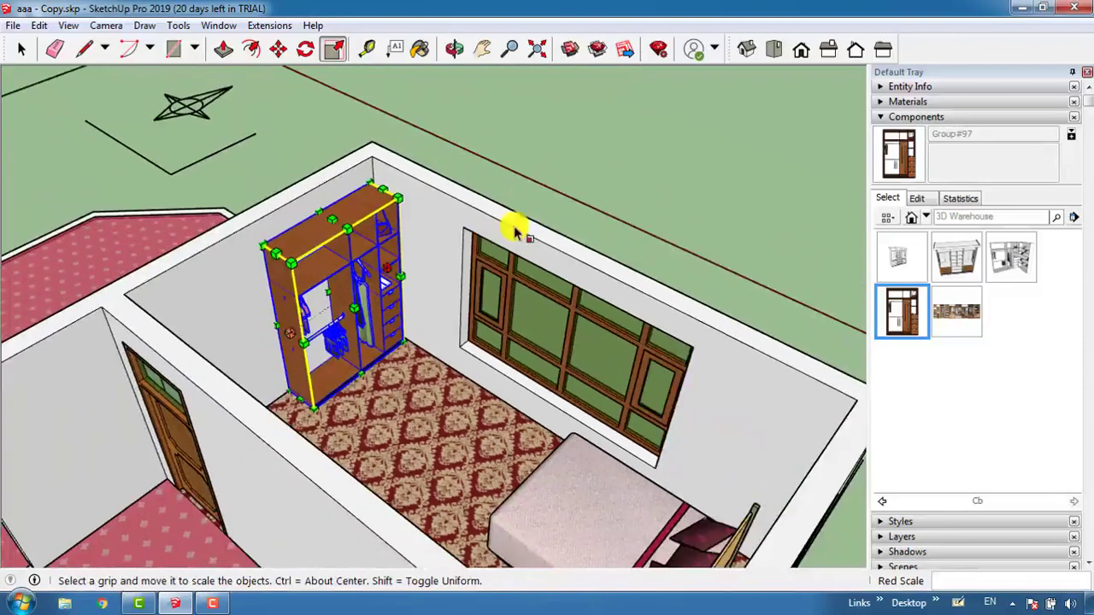
pyautogui.press('space')
pyautogui.click(625, 142)
# - Move the desk set with the red chair about 235 cm across the room, in front of the wardrobe near the window wall
pyautogui.scroll(5, 499, 371)
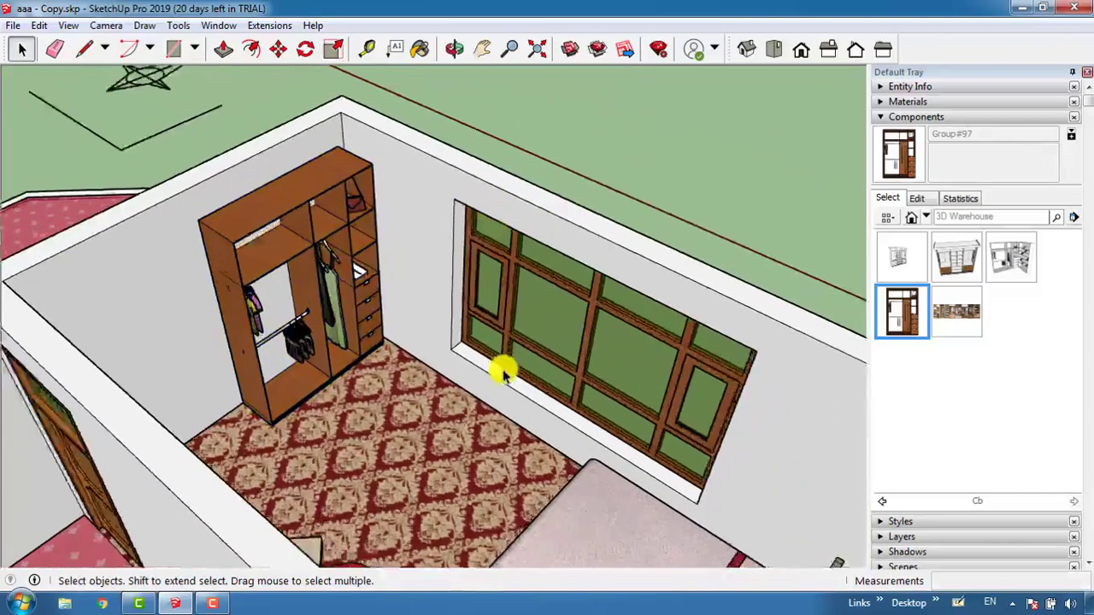
pyautogui.scroll(-3, 423, 272)
pyautogui.scroll(4, 508, 276)
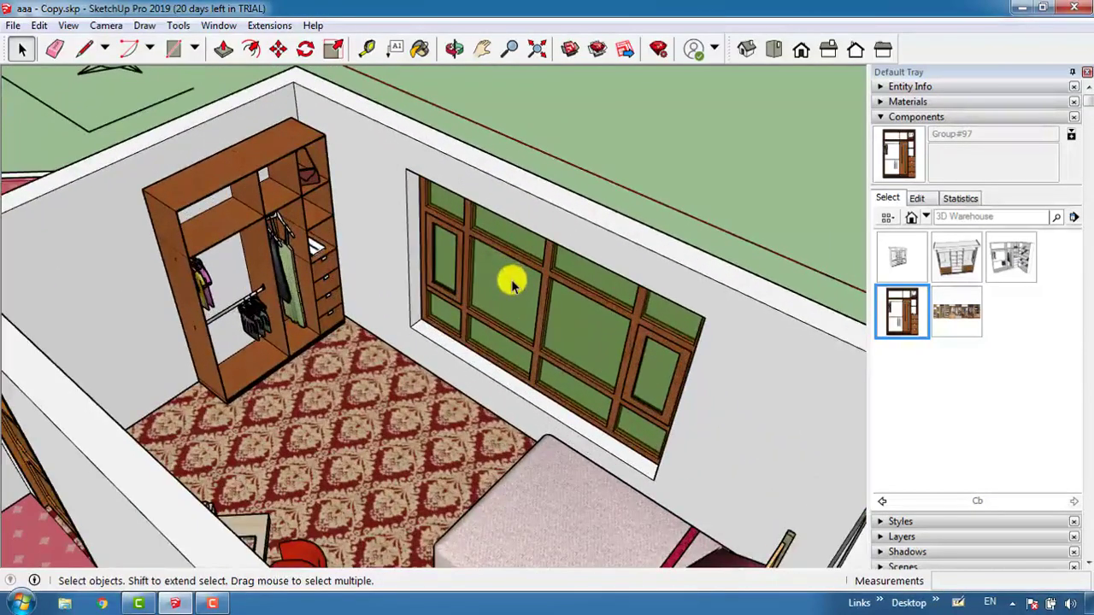
pyautogui.scroll(-3, 264, 288)
pyautogui.scroll(5, 305, 435)
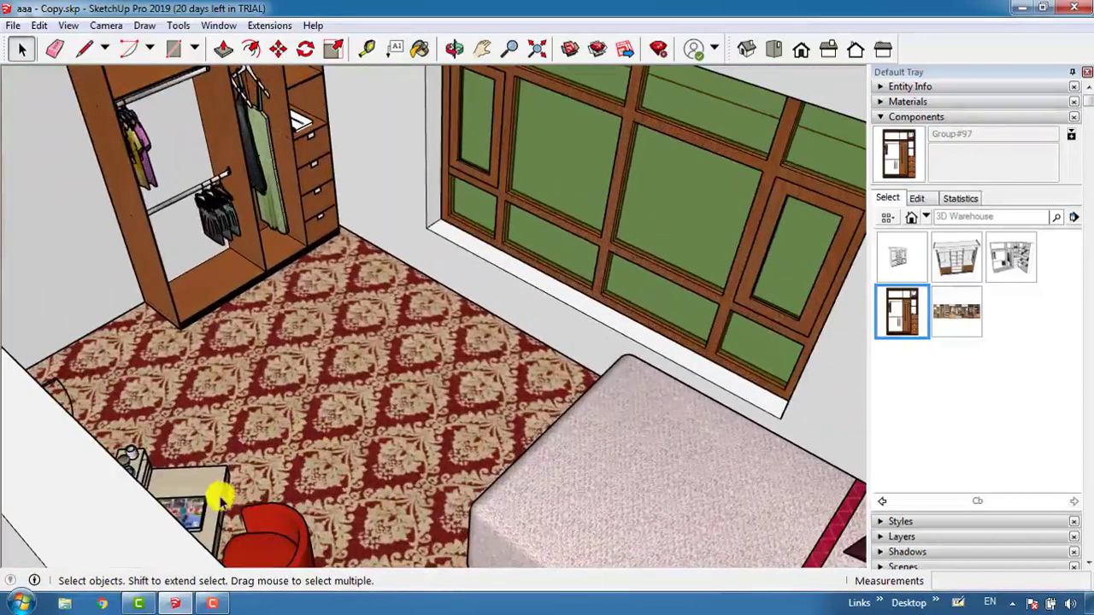
pyautogui.press('m')
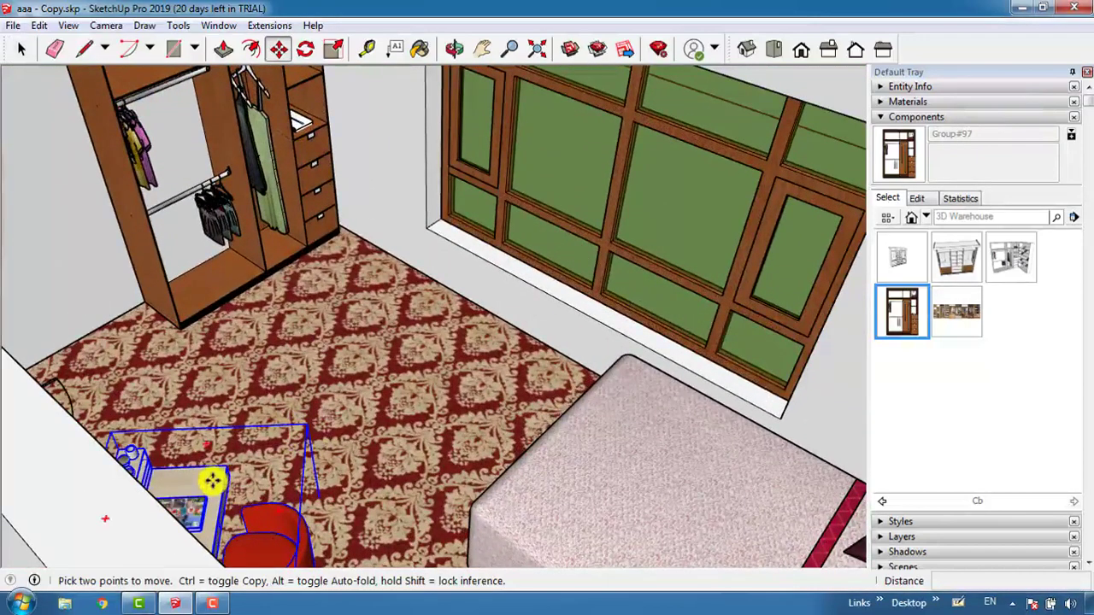
pyautogui.click(215, 483)
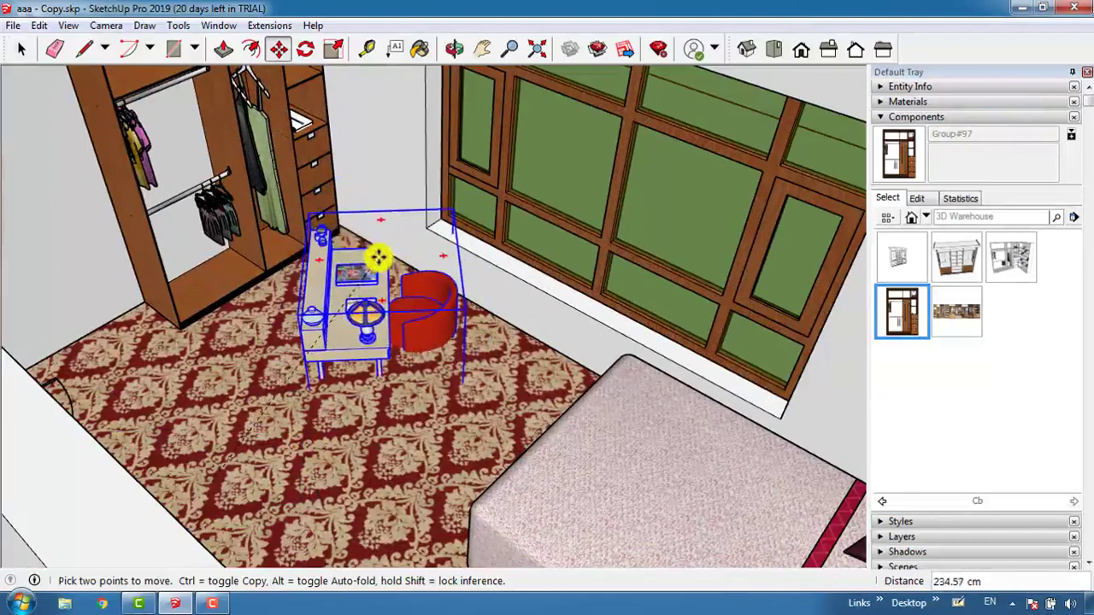
pyautogui.scroll(2, 359, 290)
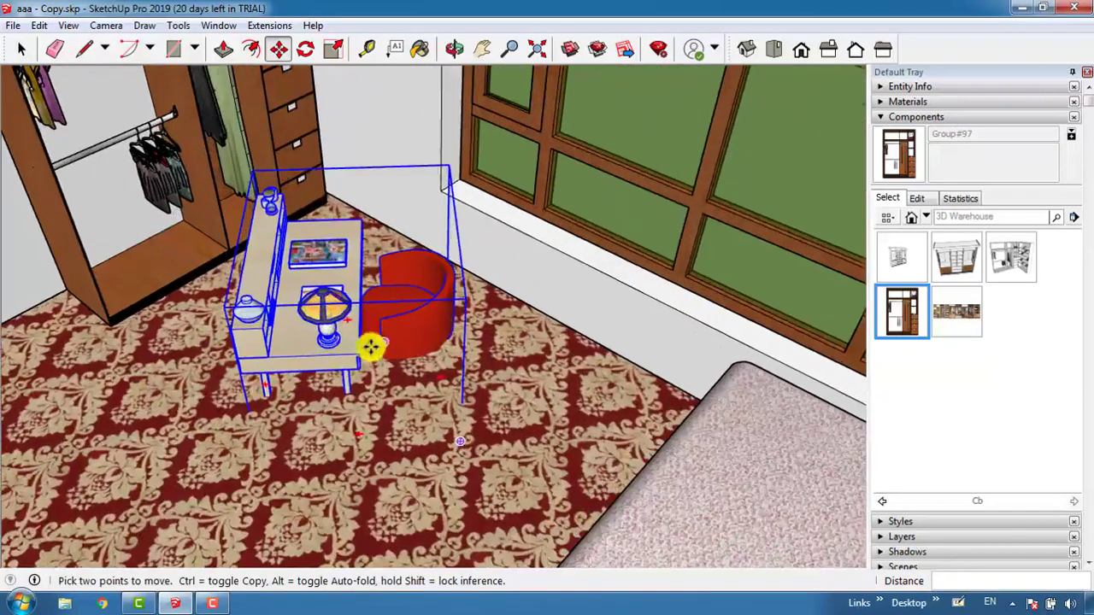